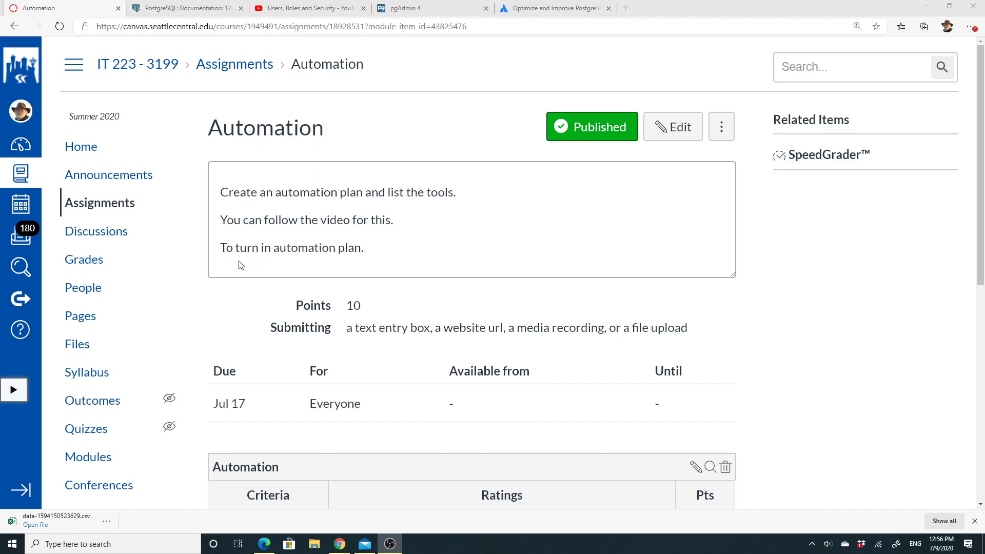
Show the IT 223 course's Pages list in Canvas, including the Automation page
click(80, 319)
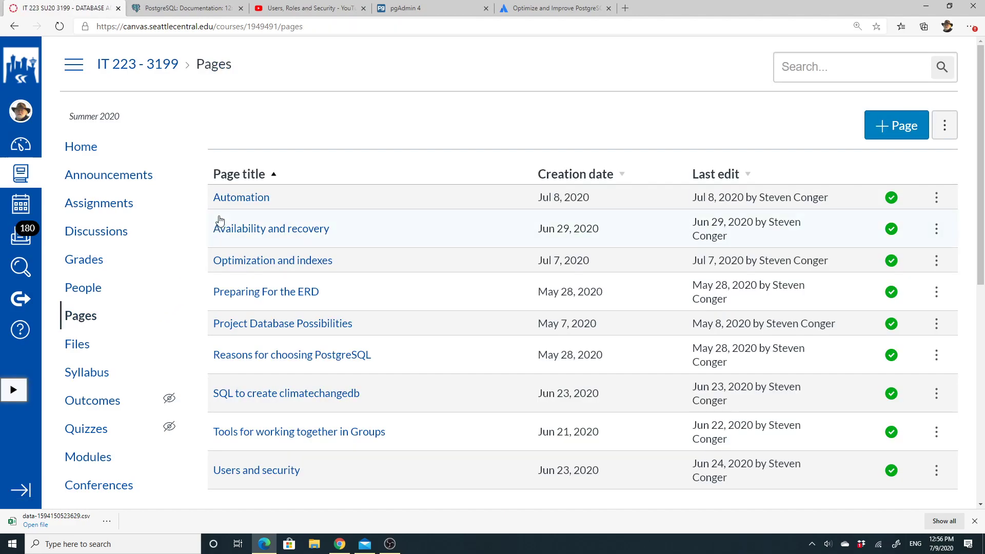
Open the Automation page and its PostgreSQL documentation link in a new tab
click(273, 206)
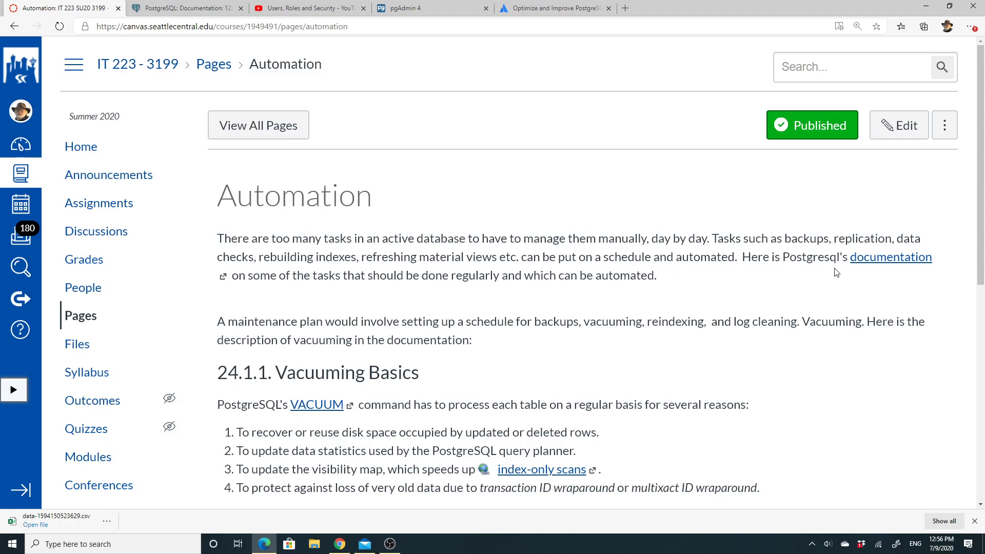
click(894, 262)
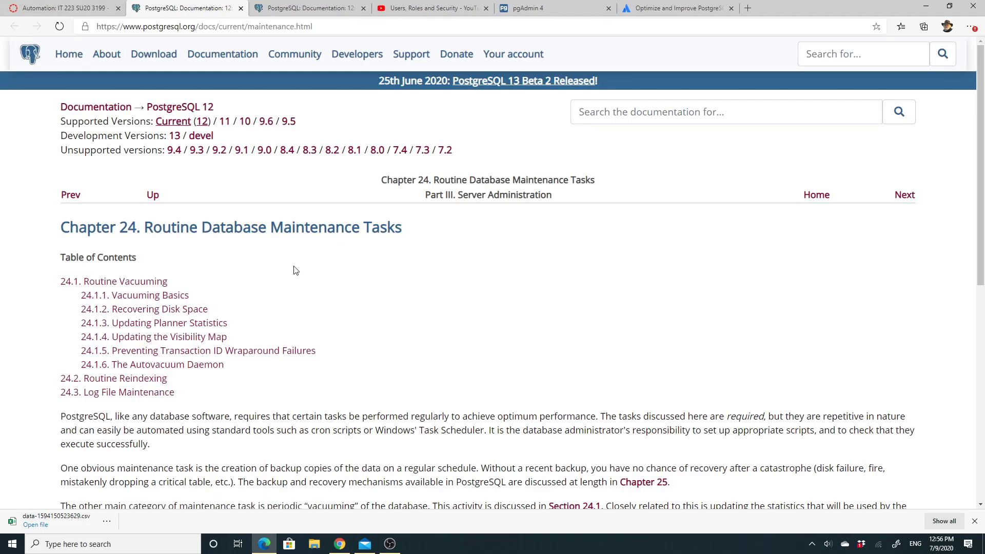
Read through the Chapter 24 Routine Database Maintenance Tasks page, then return to the Automation page
scroll(295, 270, down, 2)
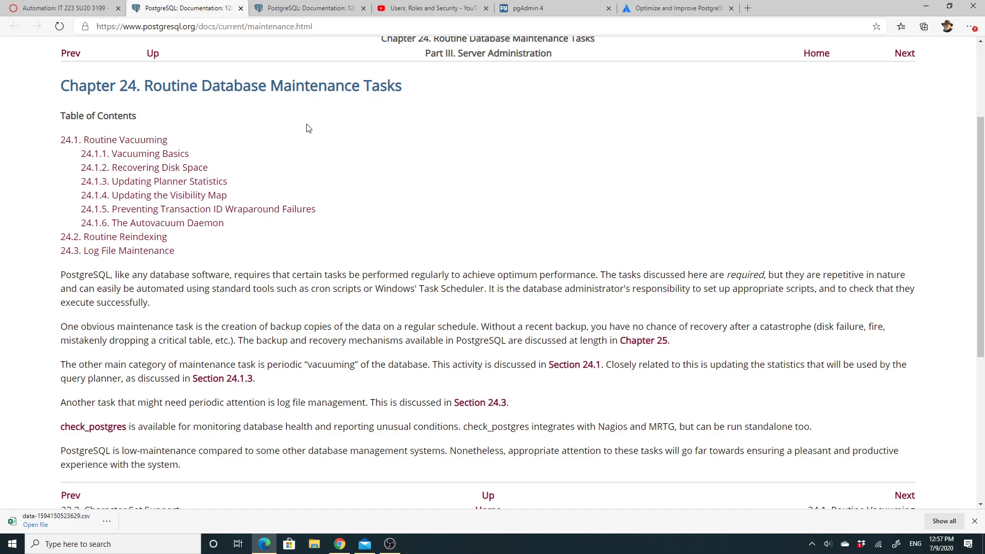
click(59, 8)
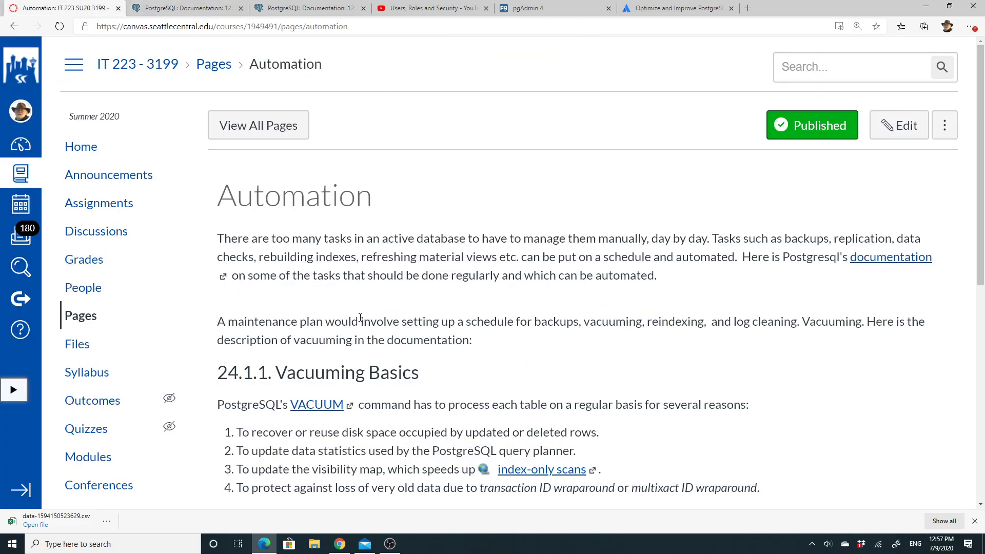
Read the Automation page's vacuuming notes, then bring the Chapter 24 documentation back to front
scroll(361, 318, down, 4)
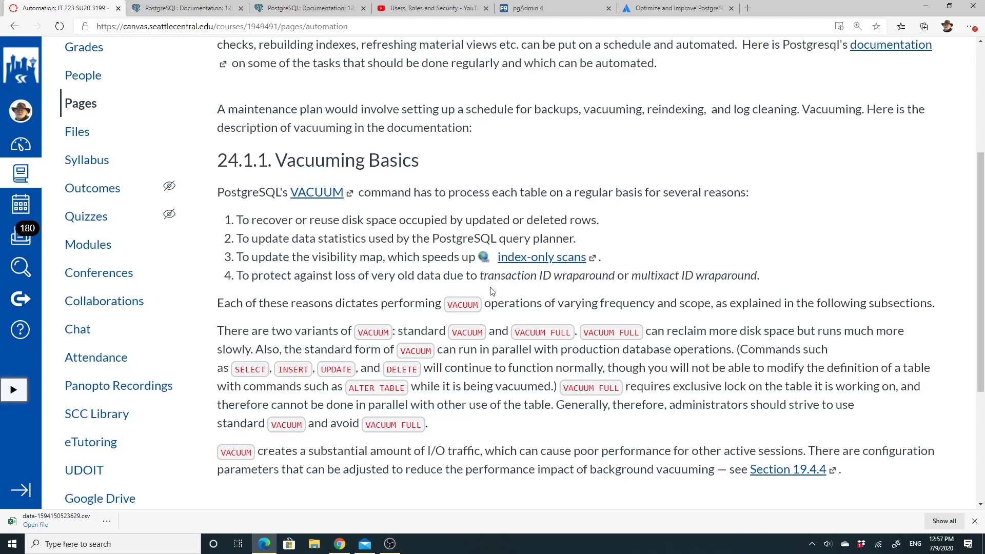
scroll(491, 288, down, 4)
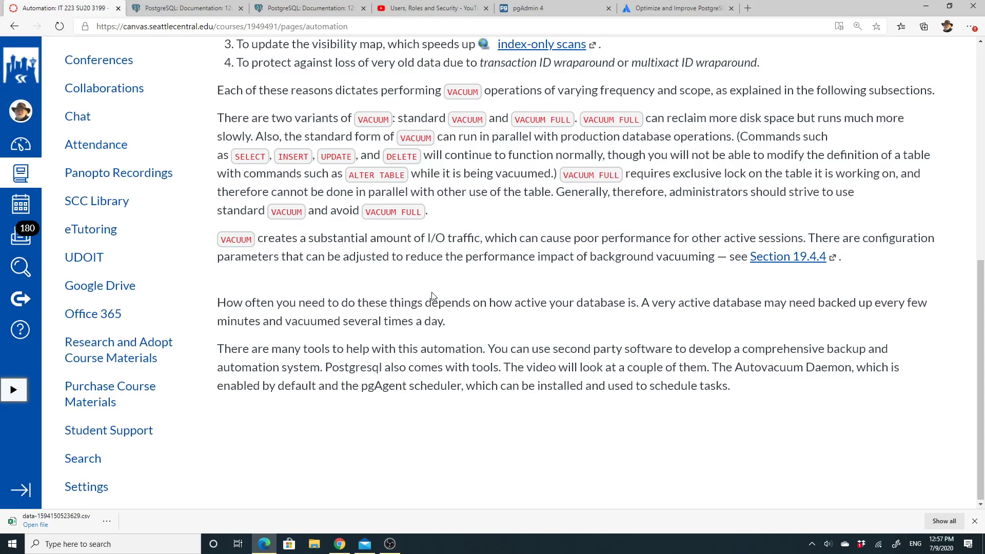
scroll(433, 297, up, 8)
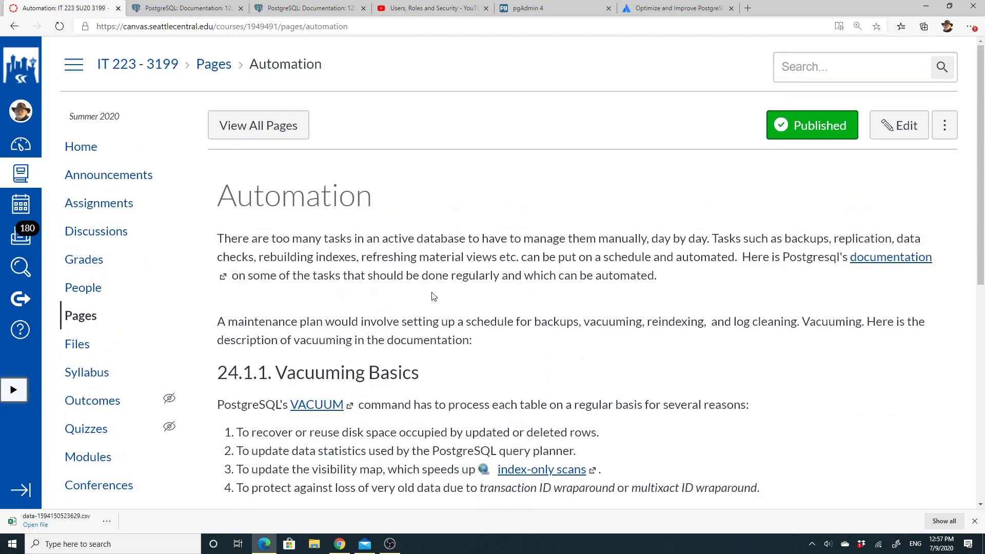
scroll(432, 296, down, 6)
scroll(432, 297, up, 6)
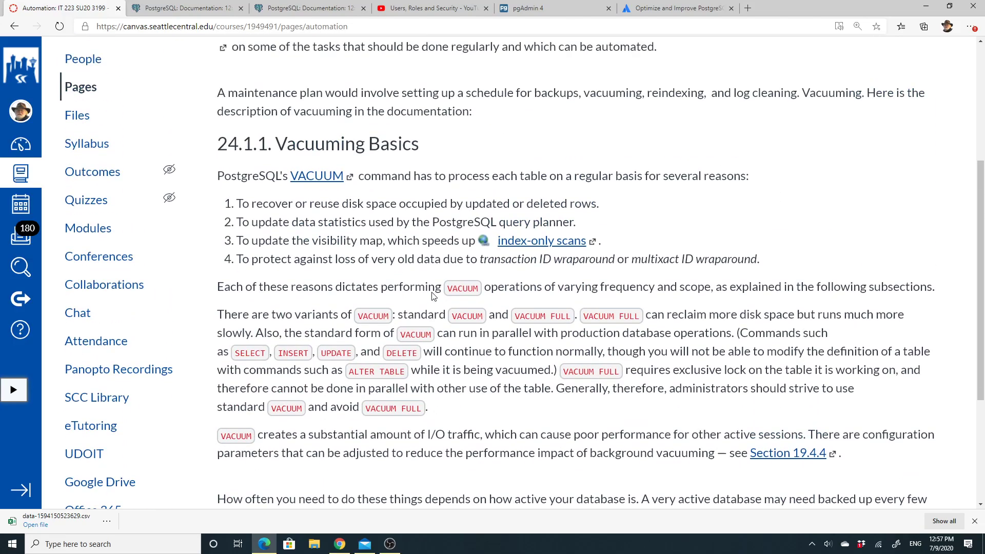
click(194, 9)
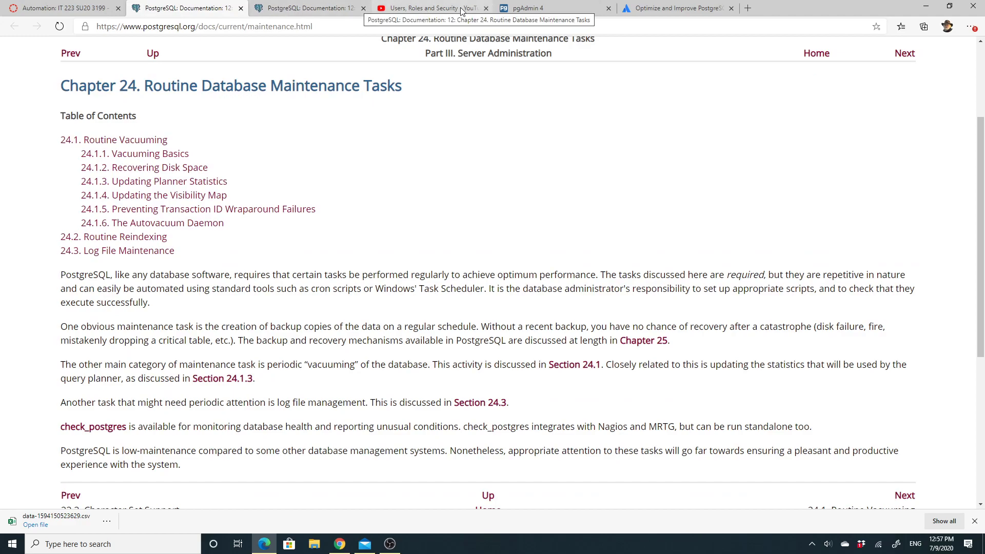
Run both autovacuum pg_settings queries in pgAdmin, confirming autovacuum is on
click(547, 6)
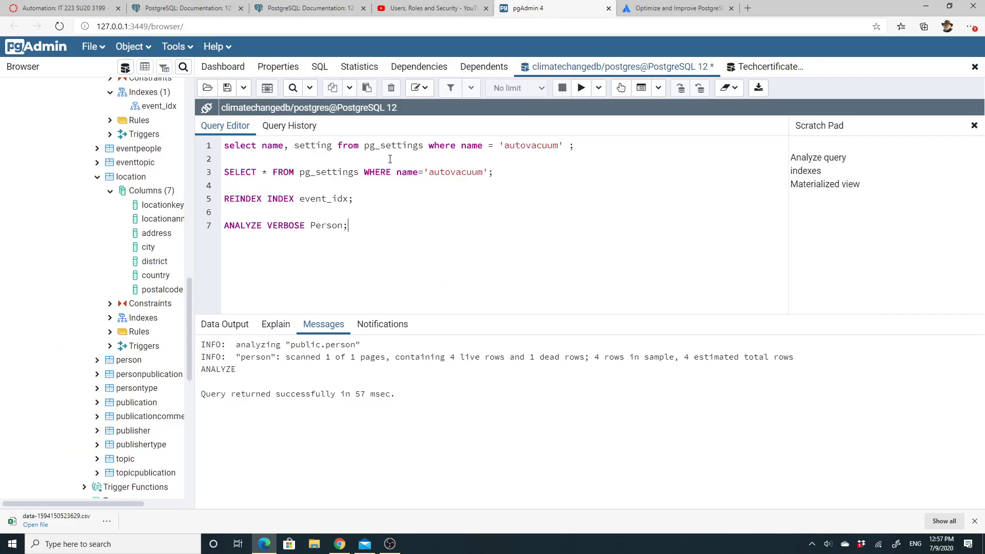
drag(573, 146, 208, 152)
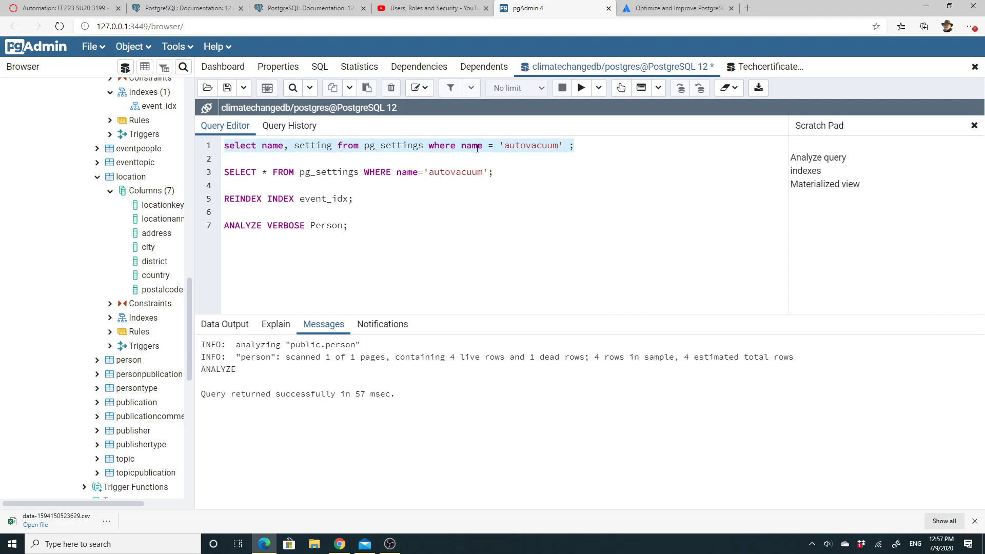
click(581, 89)
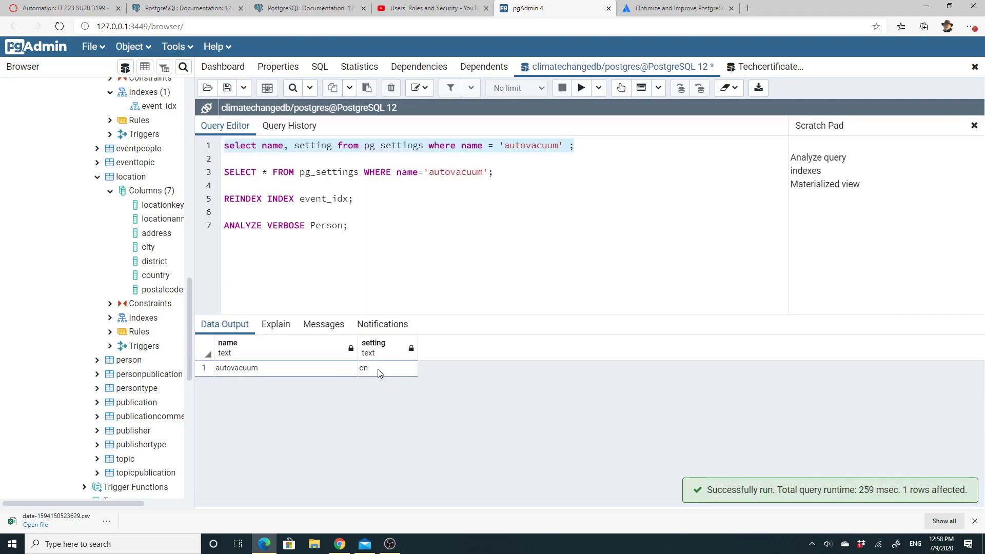
drag(493, 173, 218, 177)
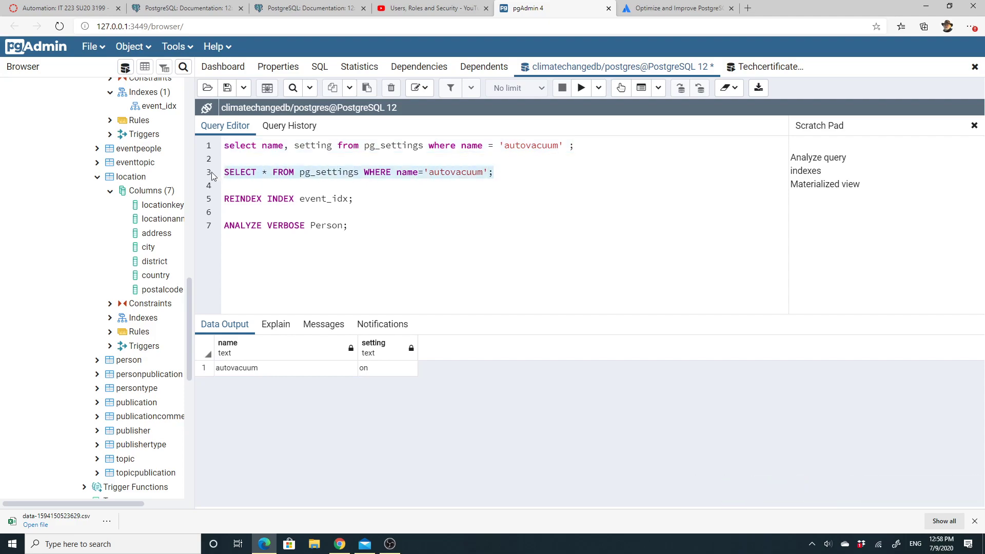
click(581, 89)
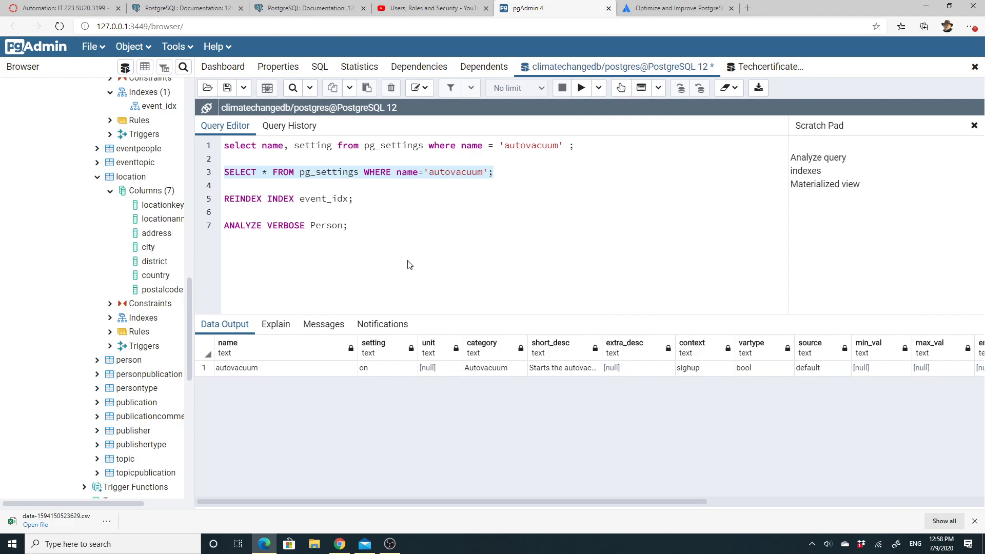
Add a --PostgreSQL.config comment on line 5 below the queries
click(514, 175)
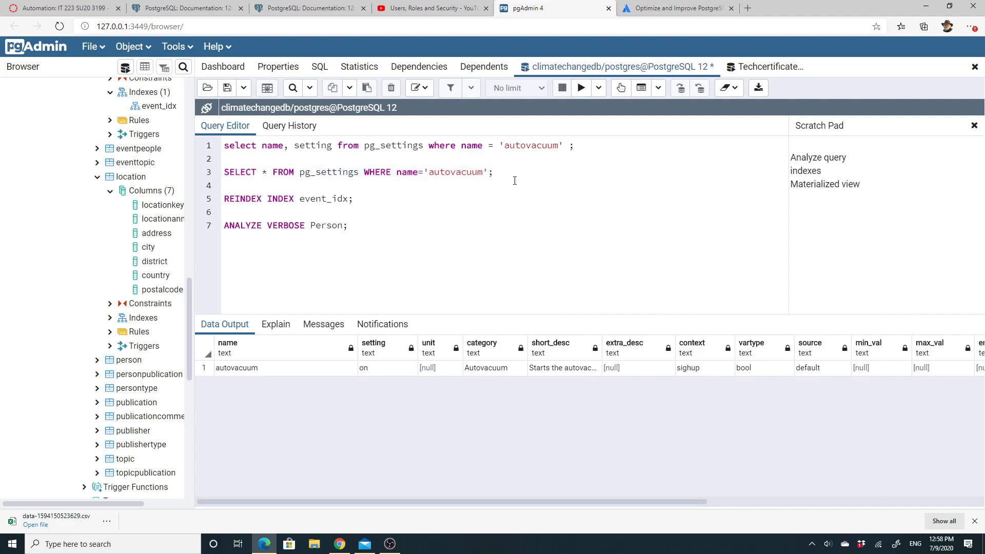
key(Return)
key(Return)
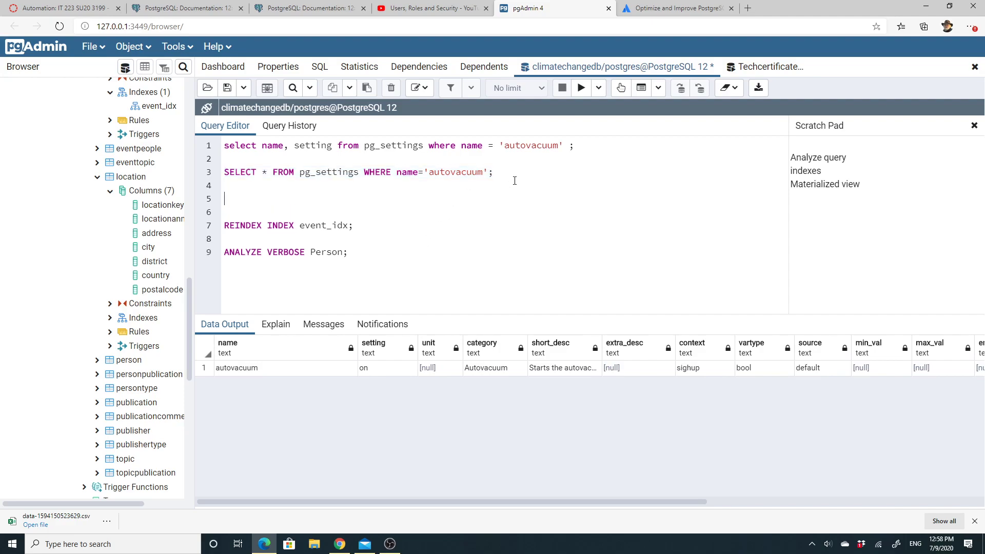
text(--PostgreSQL.config)
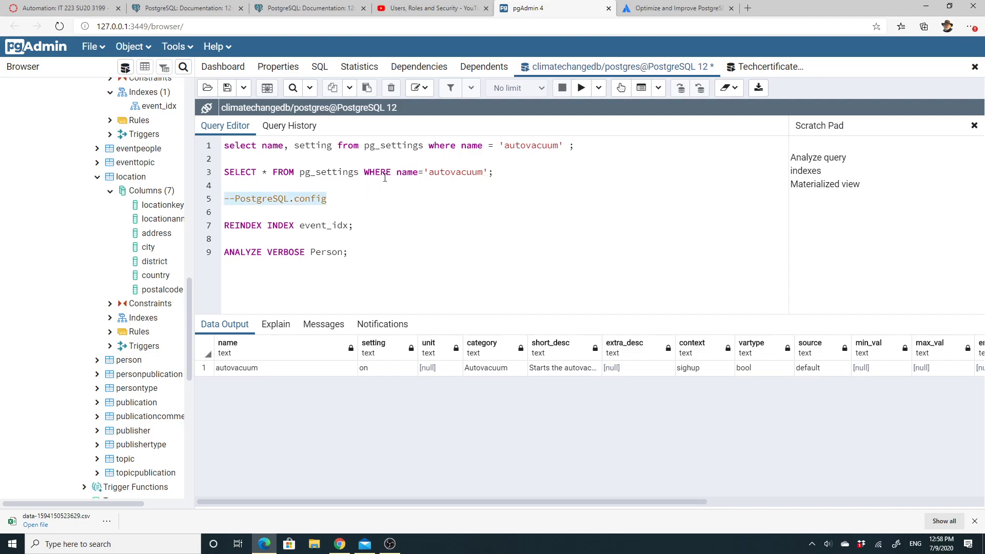
click(334, 203)
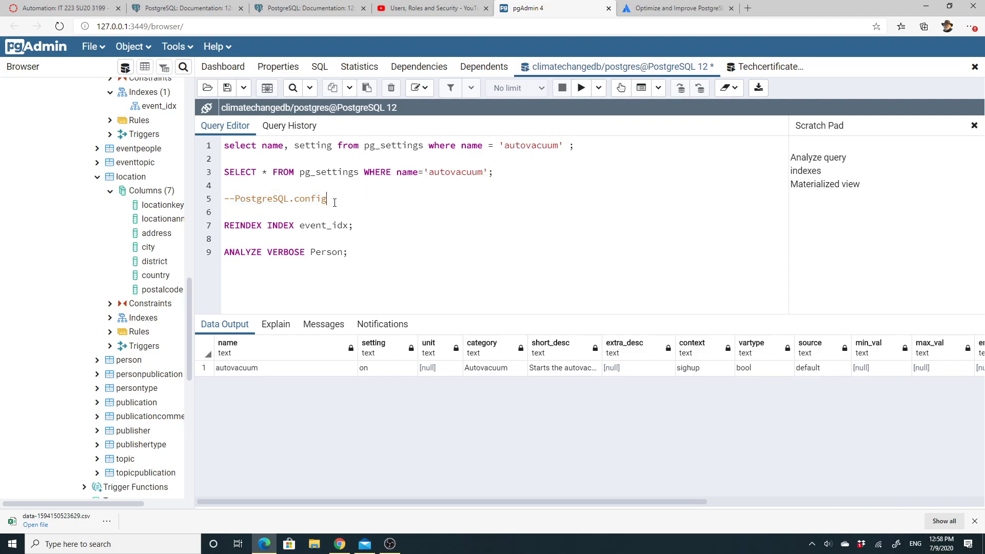
drag(332, 203, 238, 201)
click(352, 199)
Rebuild the index by executing REINDEX INDEX event_idx
drag(355, 226, 208, 231)
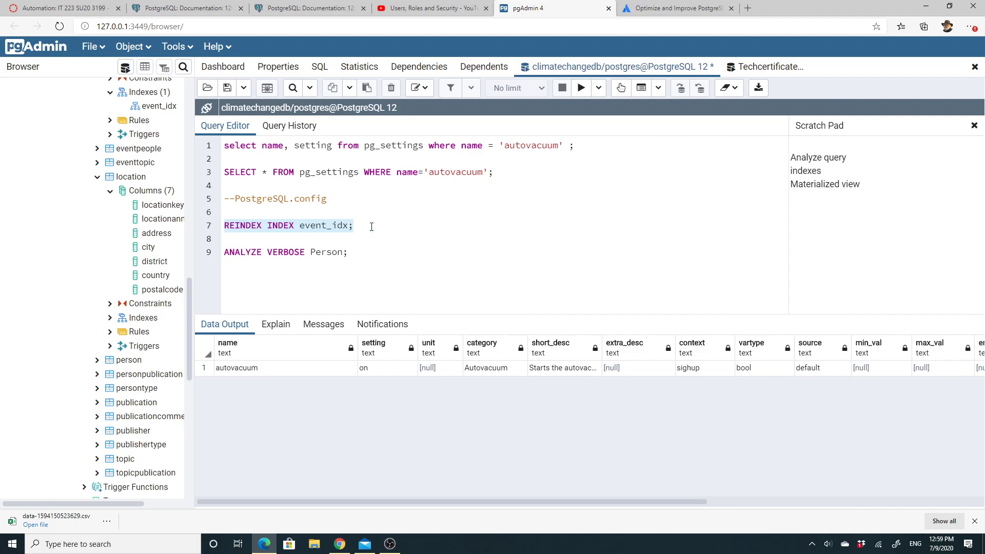
click(581, 88)
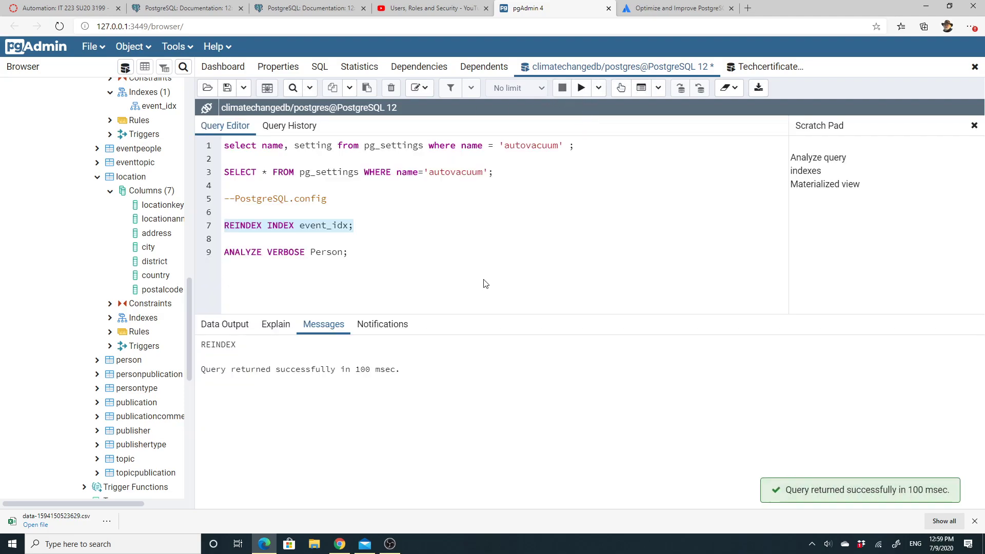
click(361, 225)
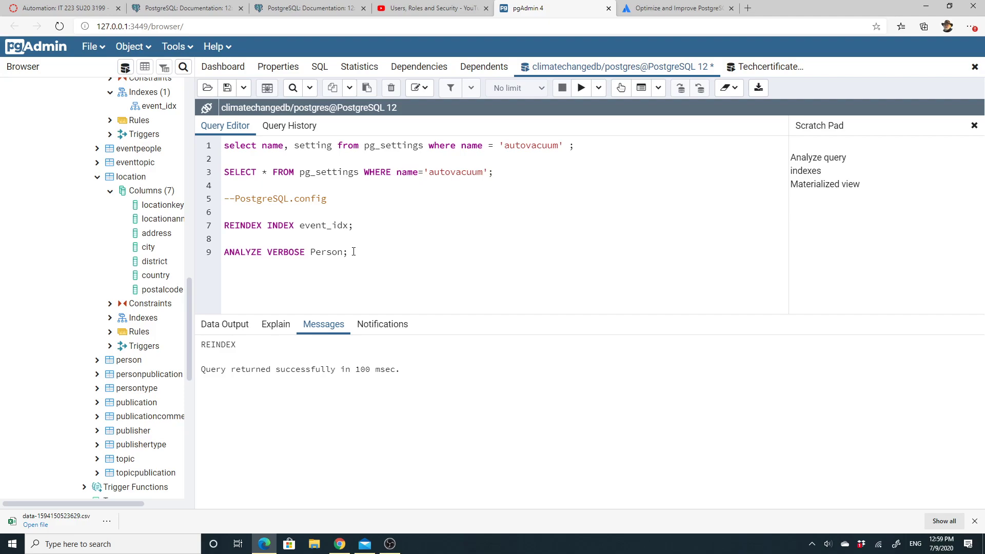
Run ANALYZE VERBOSE Person, reporting 4 live rows and 1 dead row, and minimize the browser
drag(354, 252, 215, 256)
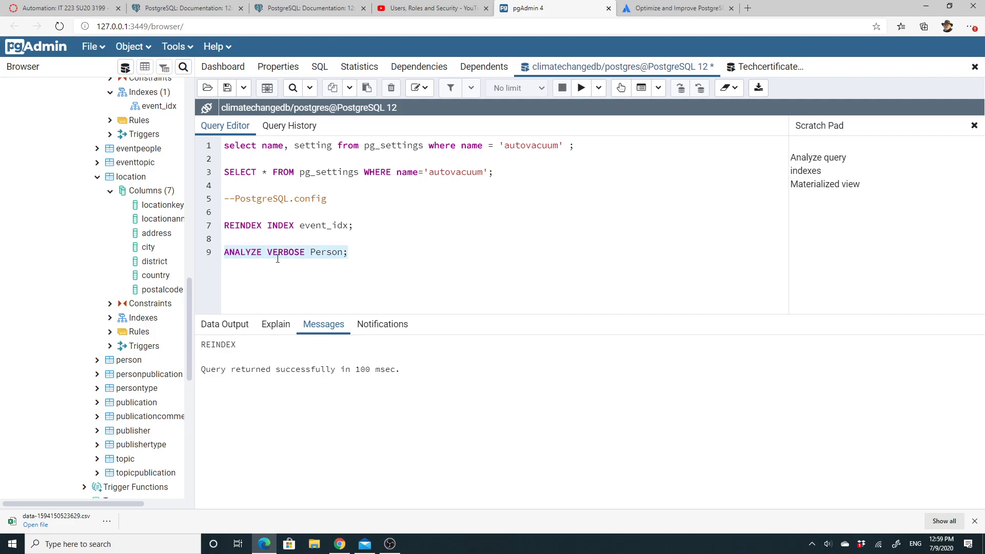
click(581, 88)
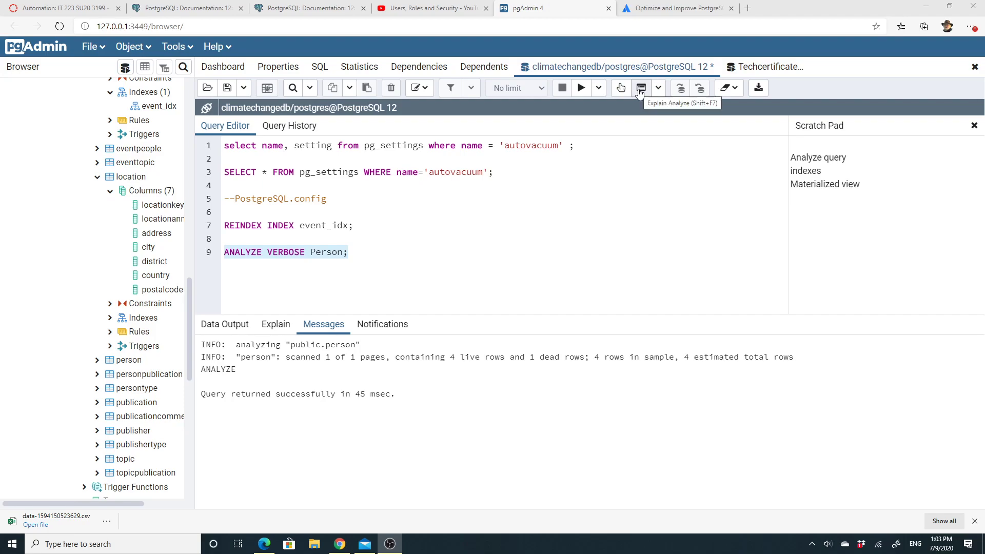
click(926, 10)
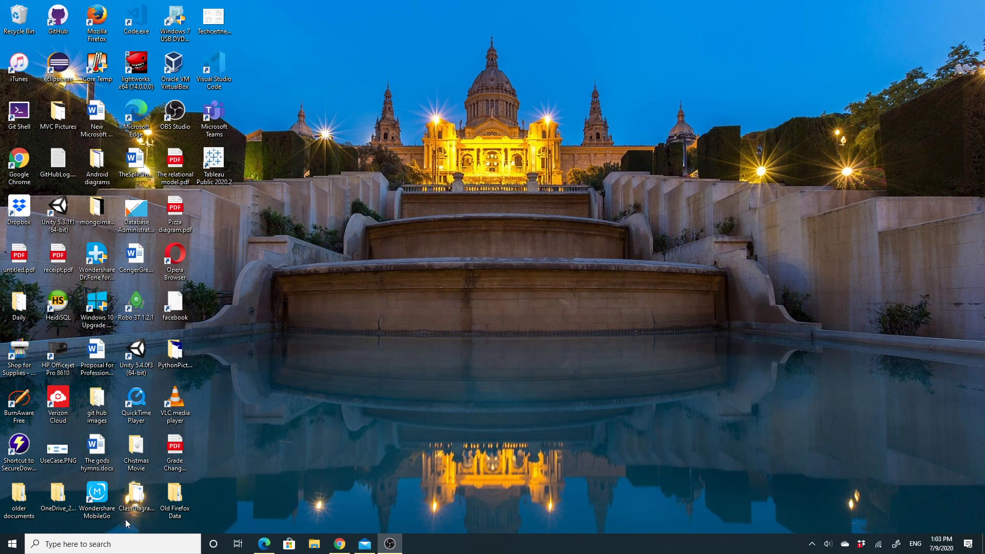
Launch Application Stack Builder 4.2.0 from the Start menu's PostgreSQL 12 folder
click(15, 545)
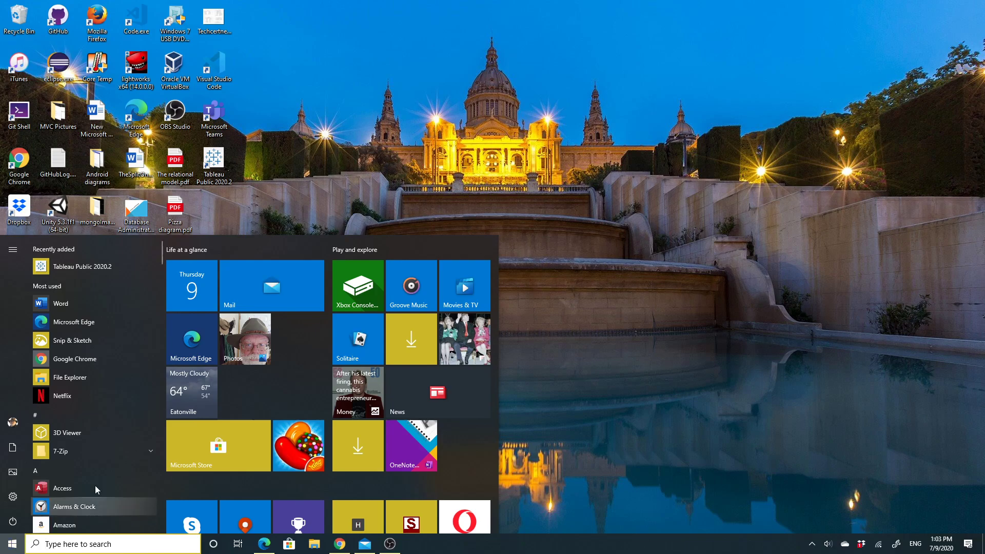
scroll(149, 410, down, 1)
scroll(149, 408, down, 15)
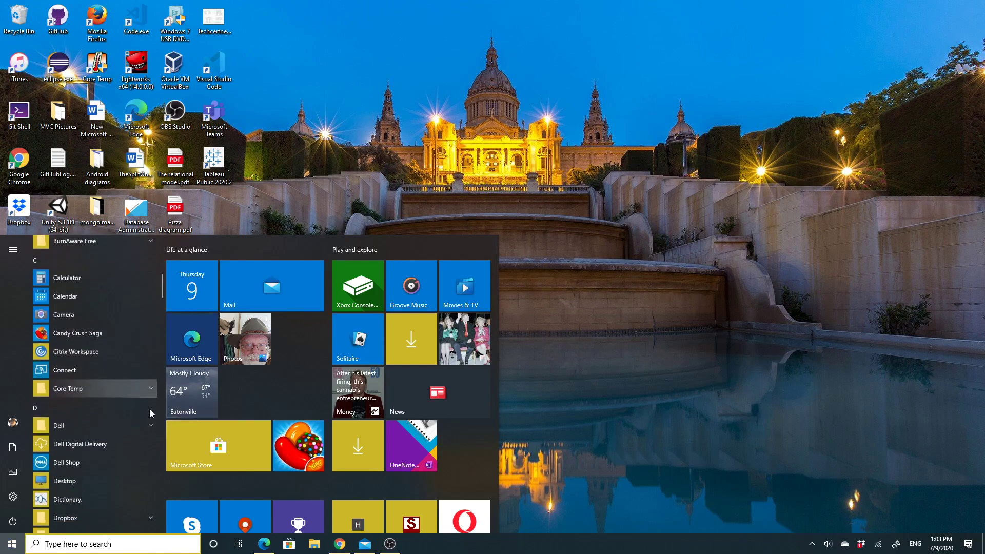
scroll(150, 409, down, 7)
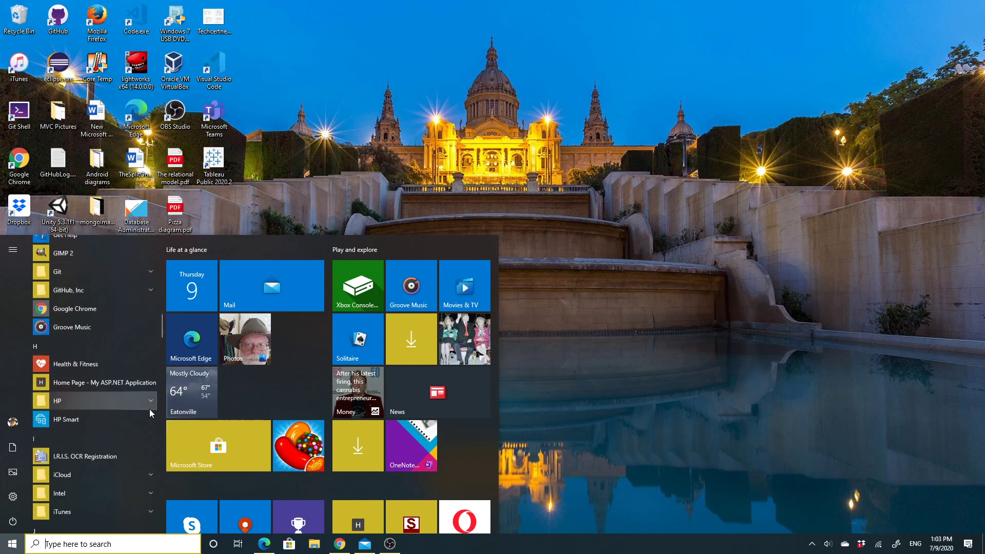
scroll(150, 409, down, 10)
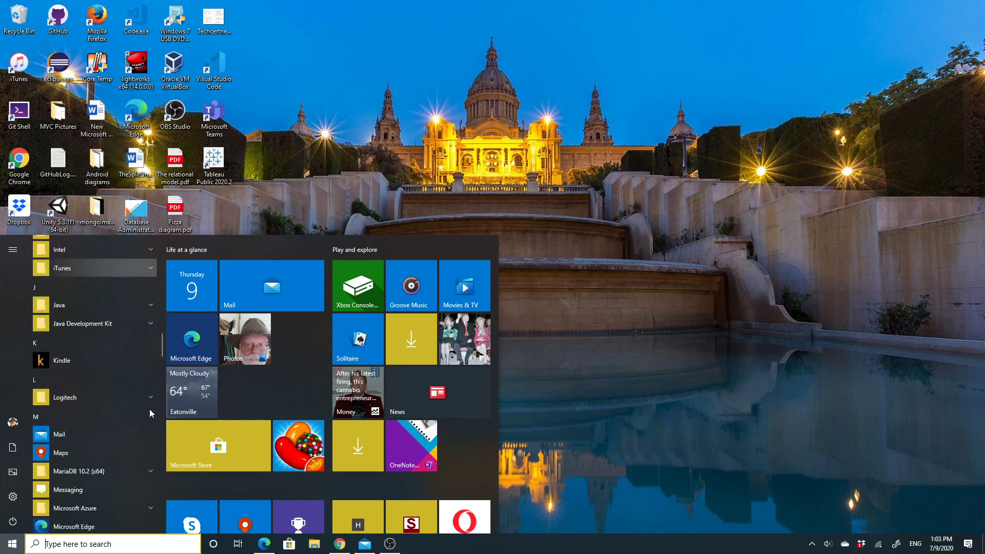
scroll(150, 409, down, 10)
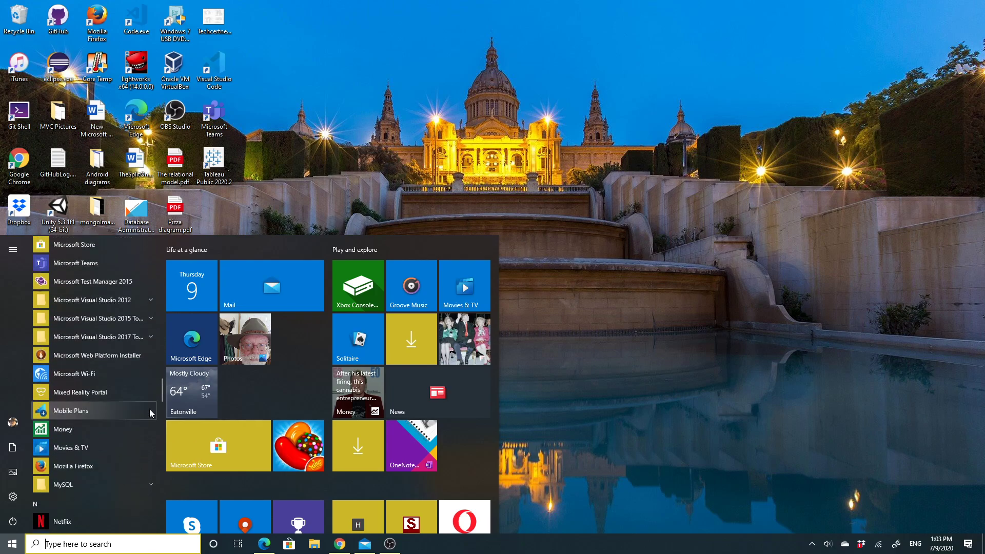
scroll(149, 408, down, 5)
scroll(149, 408, down, 2)
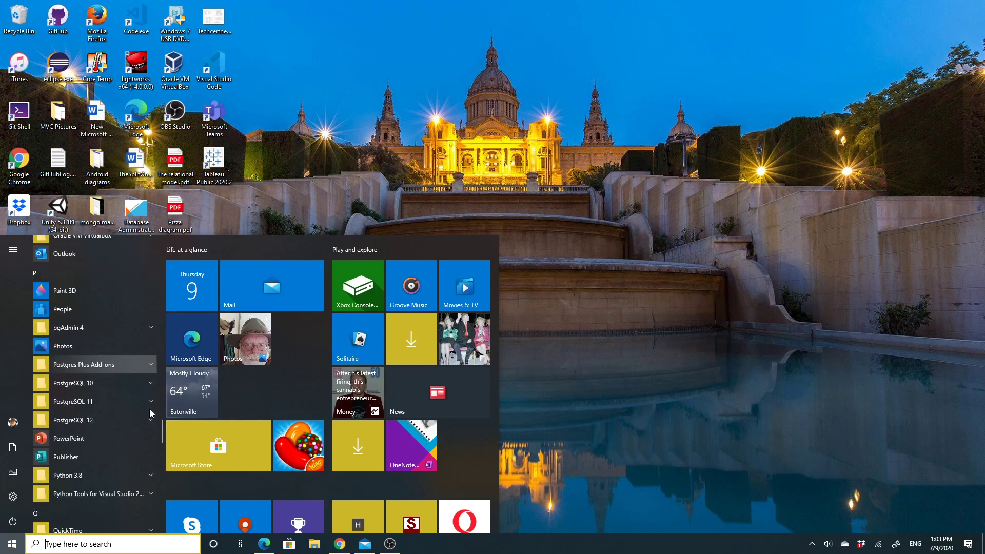
click(149, 420)
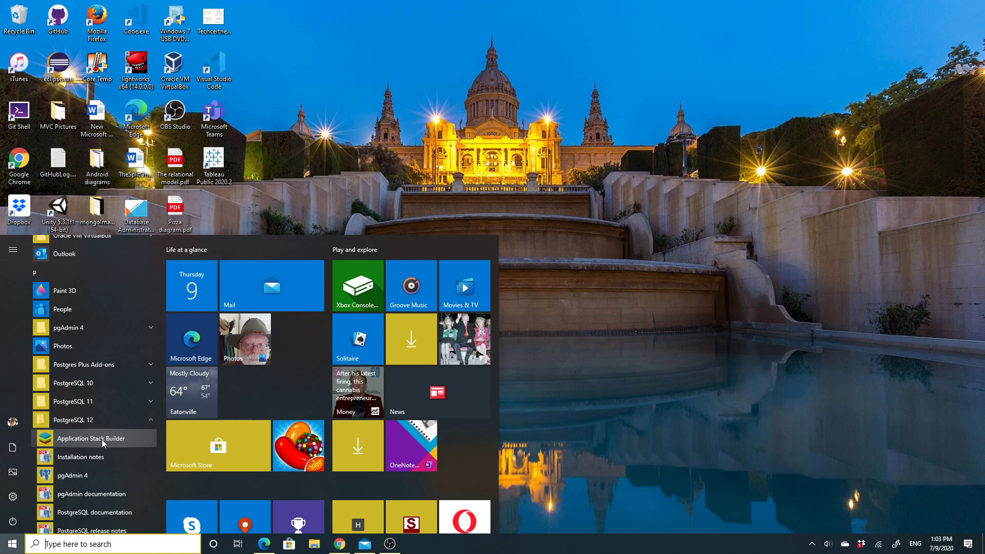
click(102, 439)
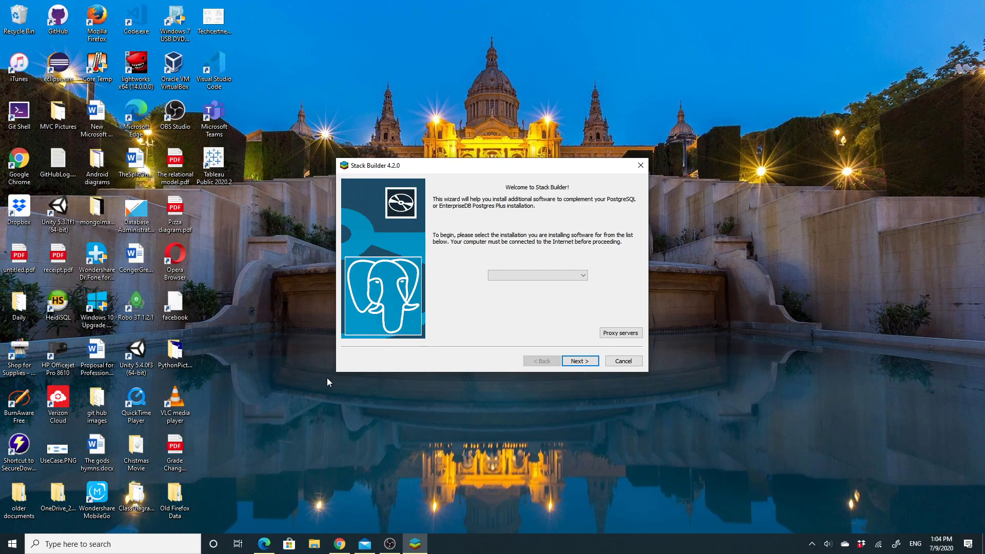
Target PostgreSQL 12 on port 5434 and expand the Add-ons, tools and utilities category
click(582, 275)
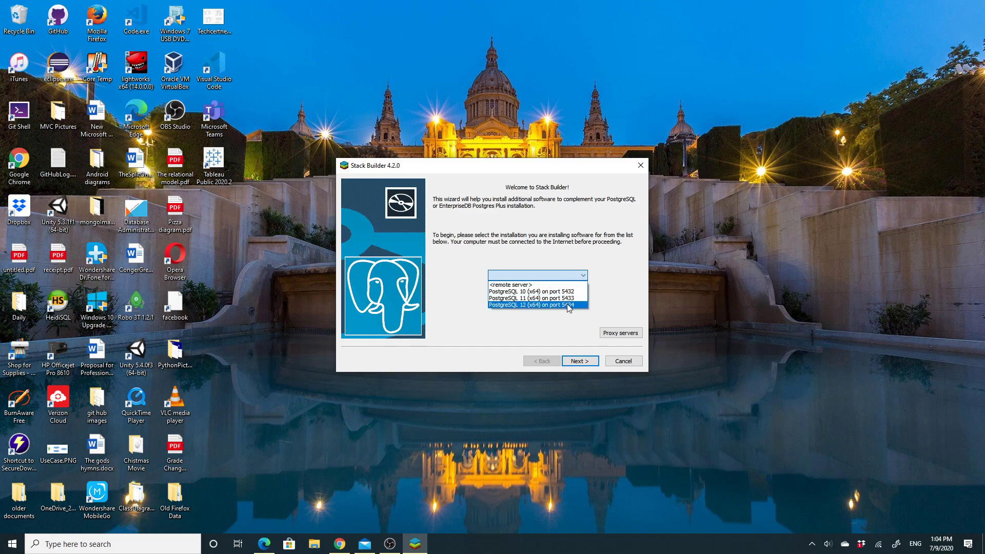
click(568, 305)
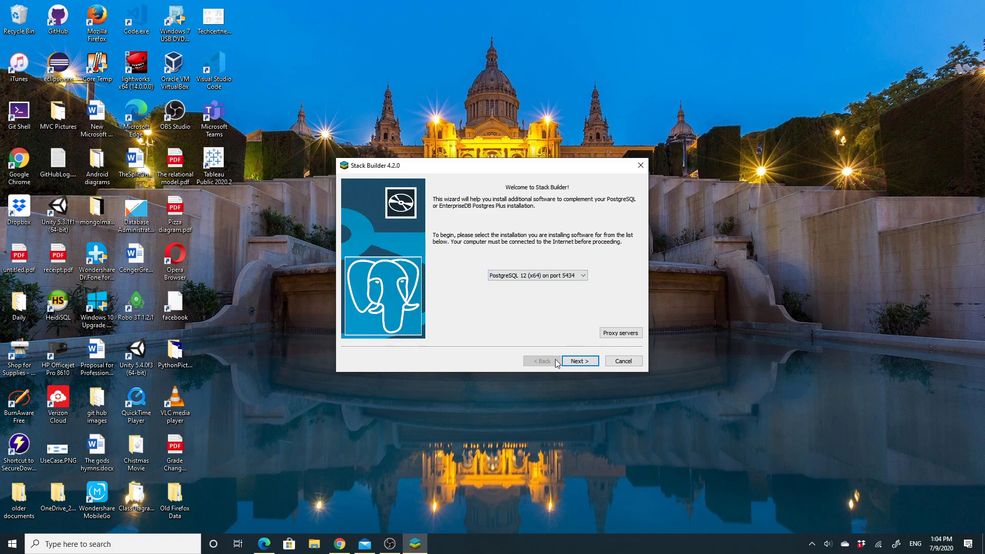
click(592, 361)
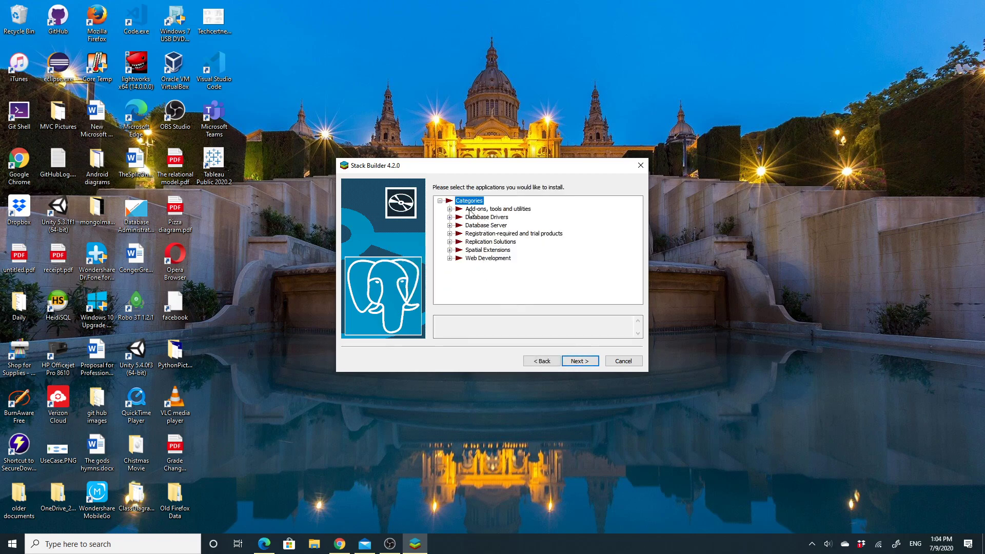
click(450, 209)
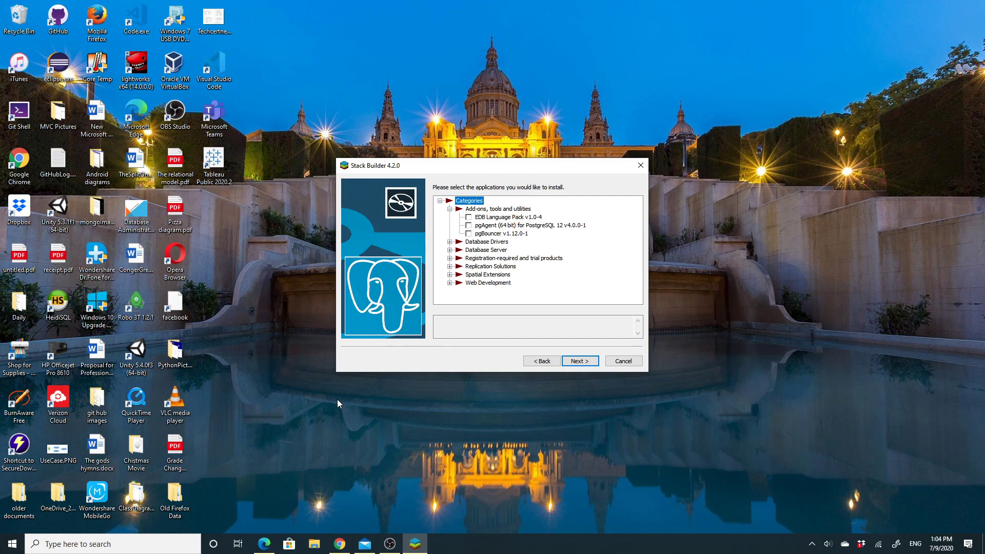
Start Windows Magnifier to enlarge the screen
click(45, 544)
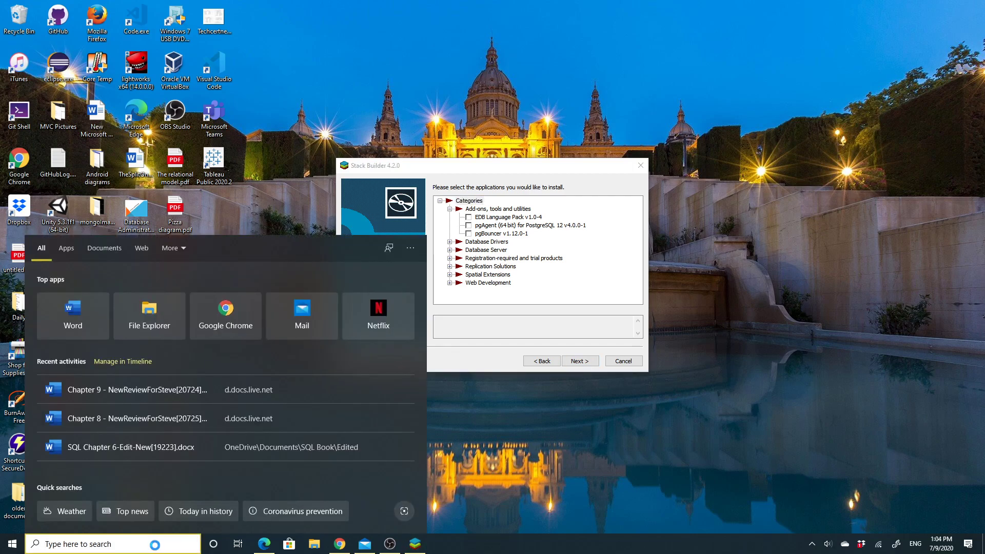
text(mag)
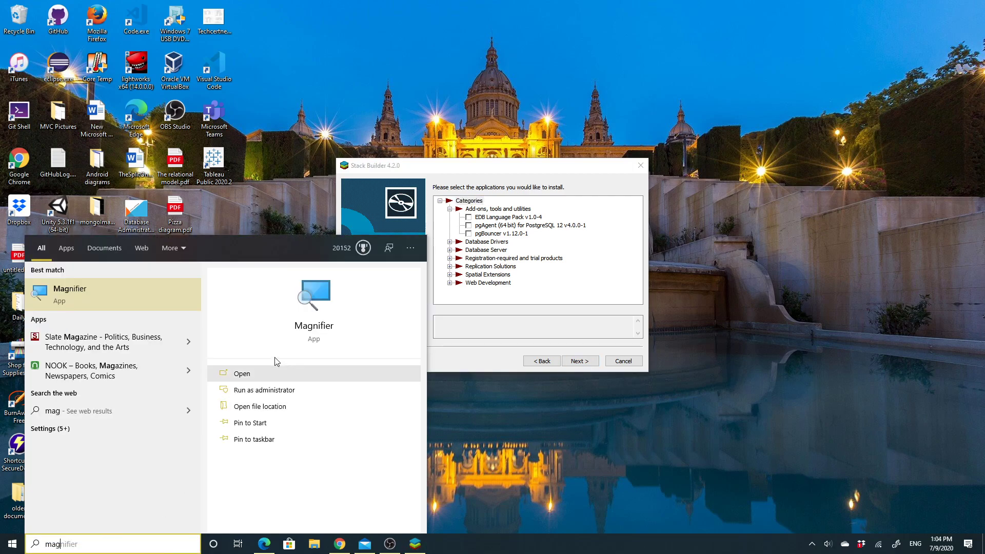
click(318, 328)
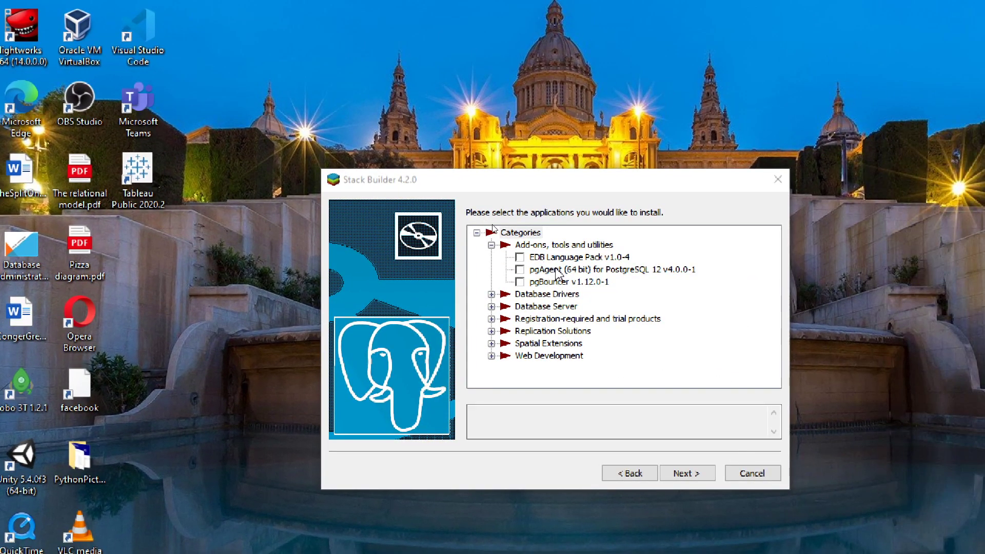
Select pgAgent (64 bit), download it, and start its installation
click(531, 271)
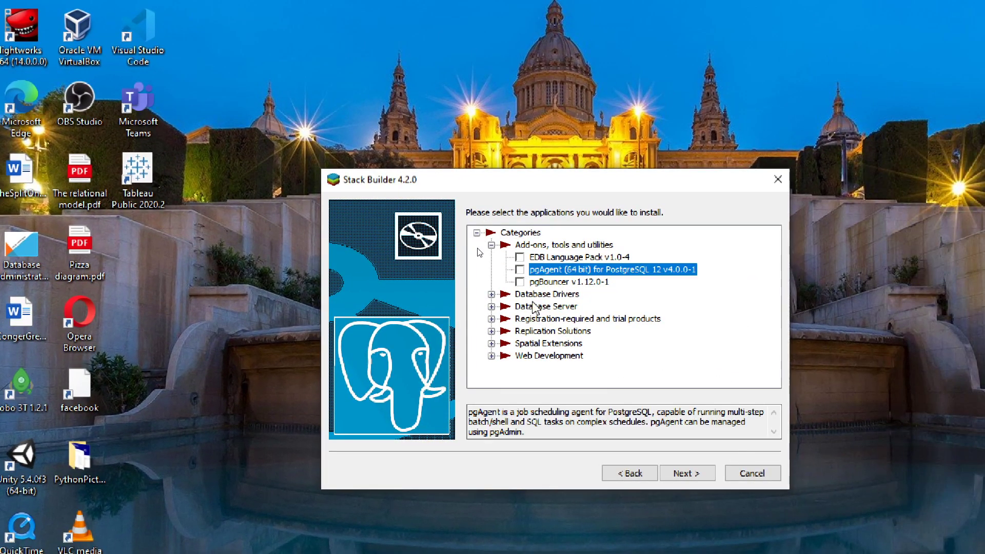
click(520, 270)
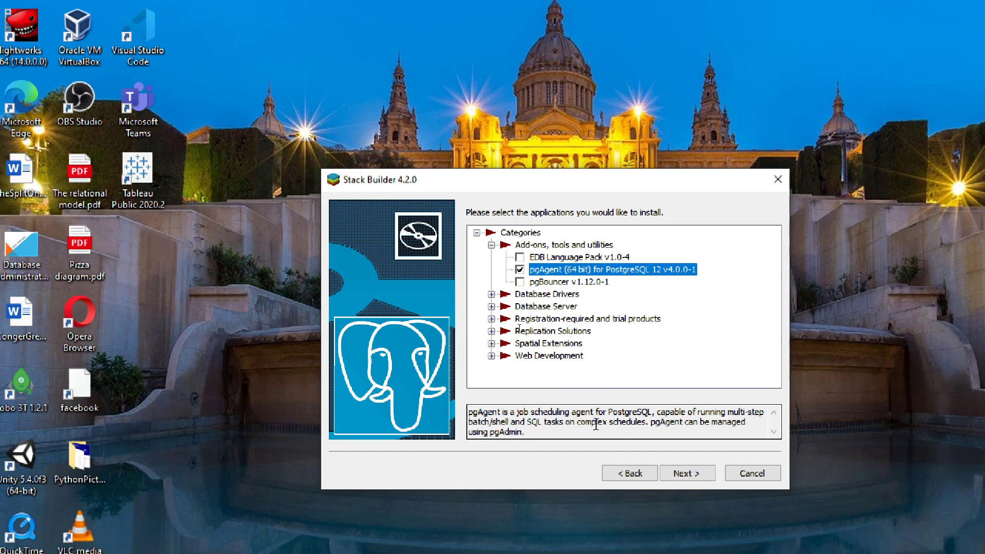
click(687, 473)
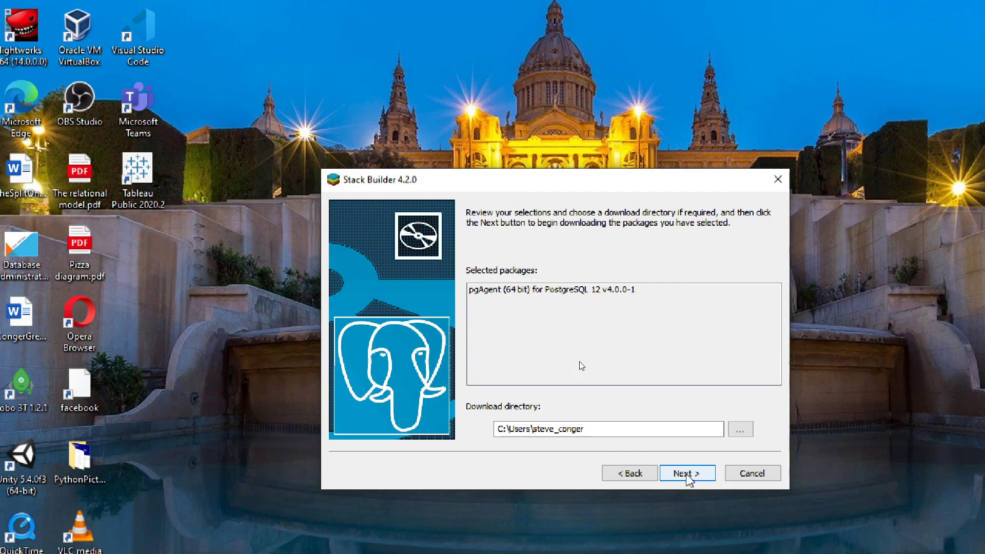
click(687, 473)
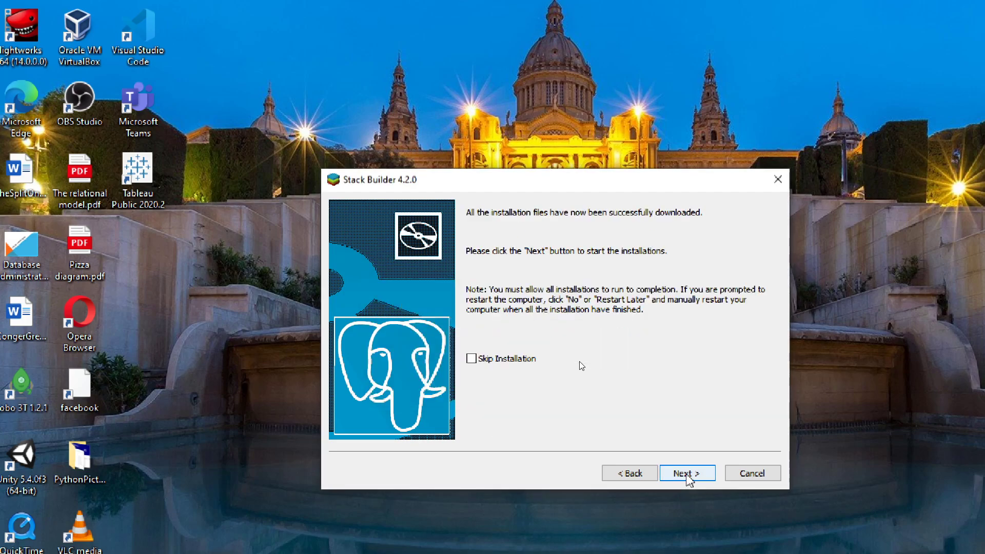
click(686, 473)
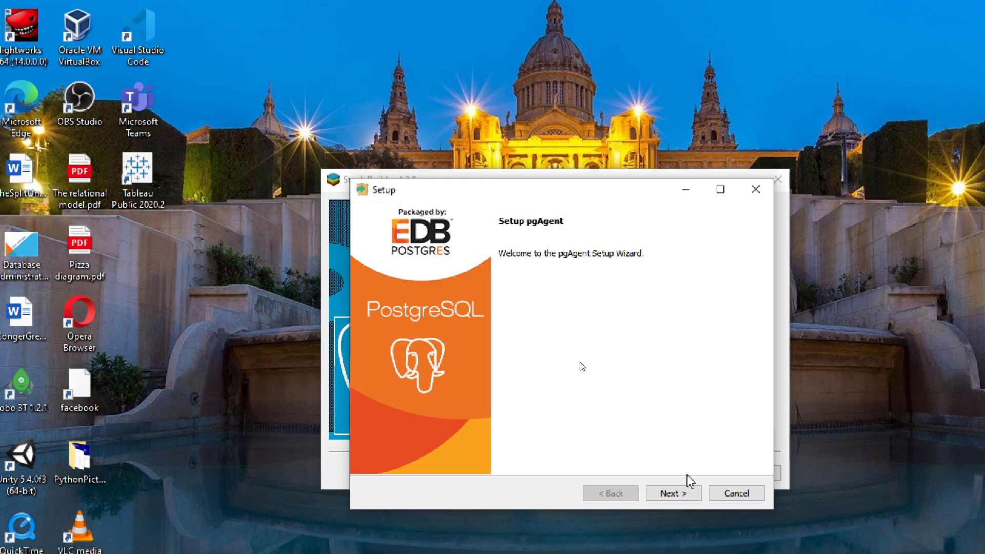
Move past the pgAgent Setup welcome page, leaving Upgrade Mode turned off
click(688, 494)
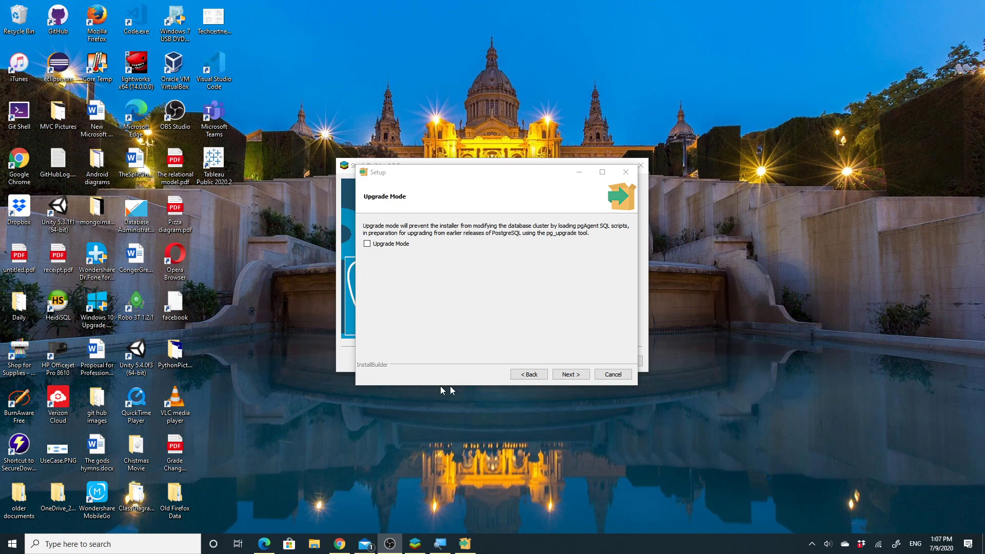
click(581, 381)
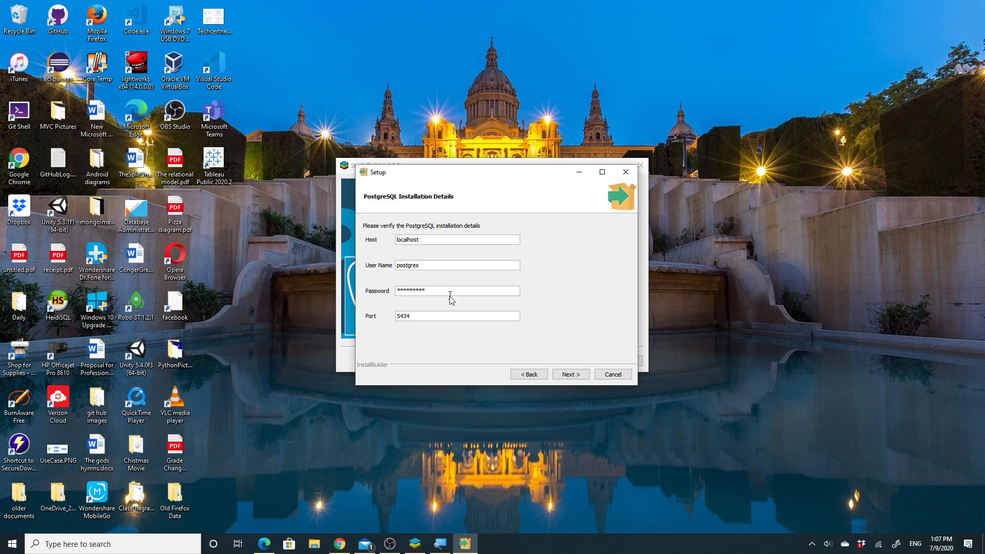
Accept the localhost, postgres, 5434 details and enter and confirm the service account password
click(574, 377)
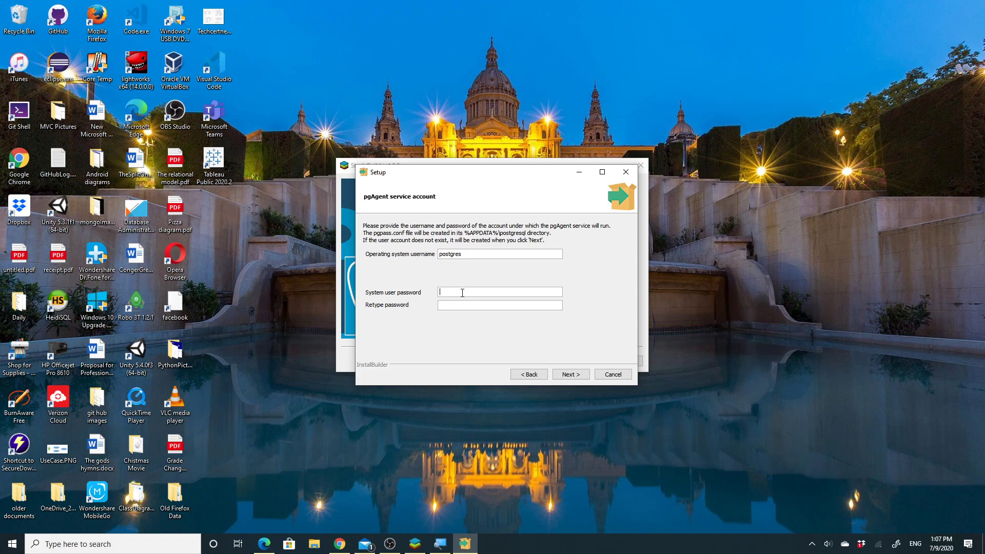
click(463, 293)
click(461, 305)
text(*****)
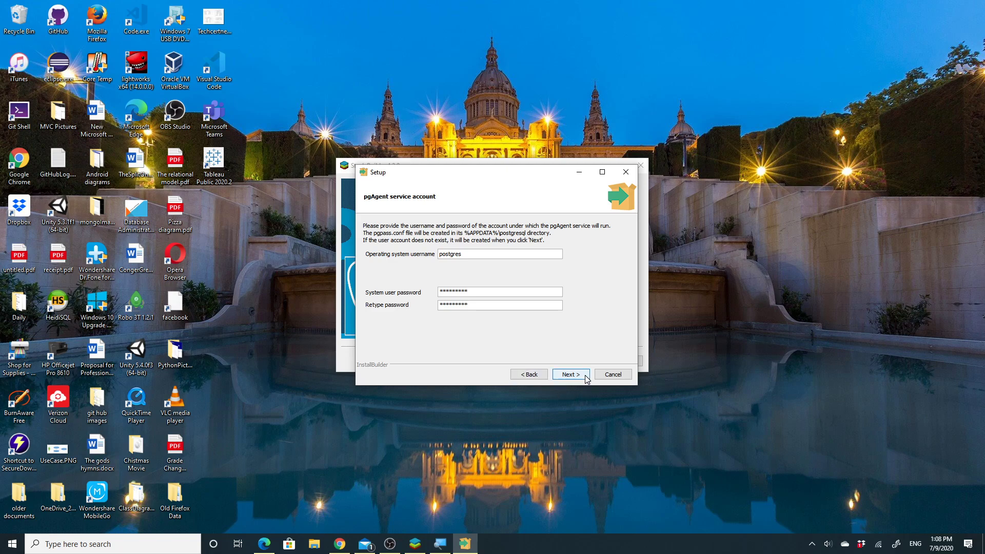
key(Return)
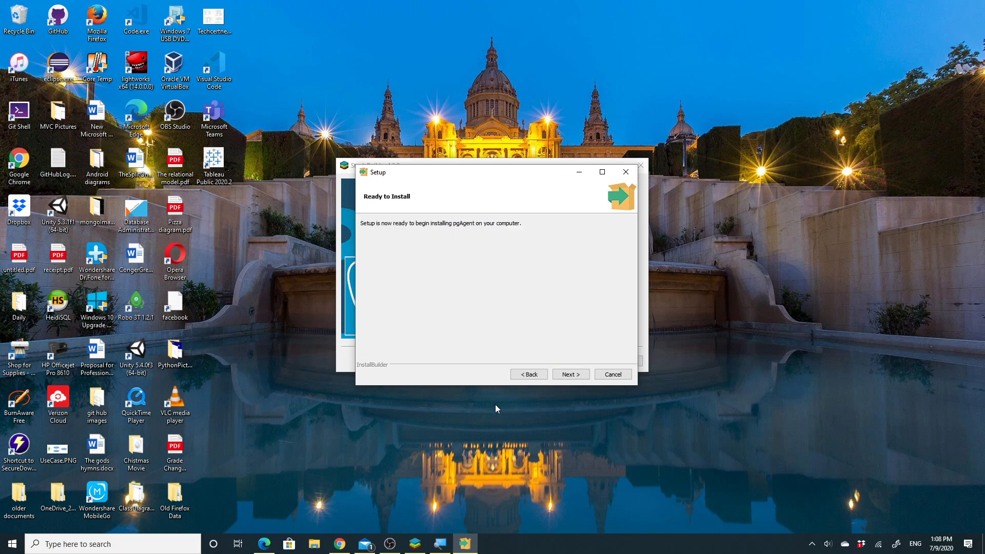
Install pgAgent, acknowledge the pgagent schema creation in postgres, and close the setup
click(569, 375)
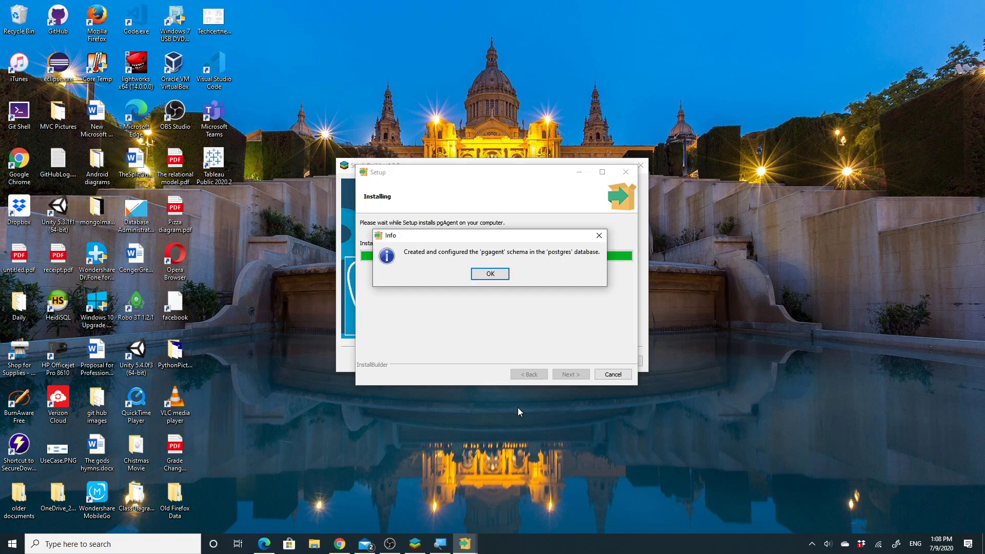
click(497, 275)
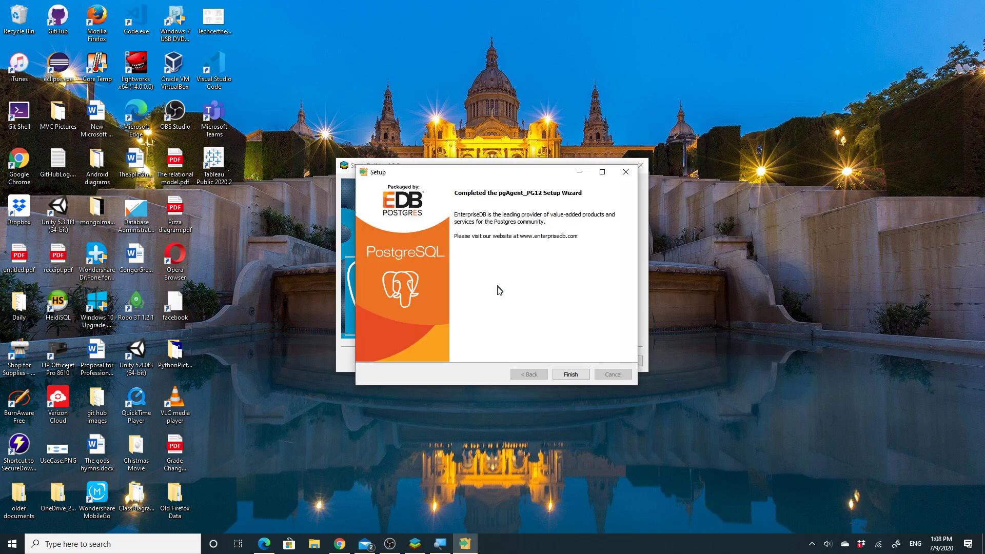
click(579, 376)
Close the finished Stack Builder, return to pgAdmin, refresh Servers and expand PostgreSQL 12
click(580, 361)
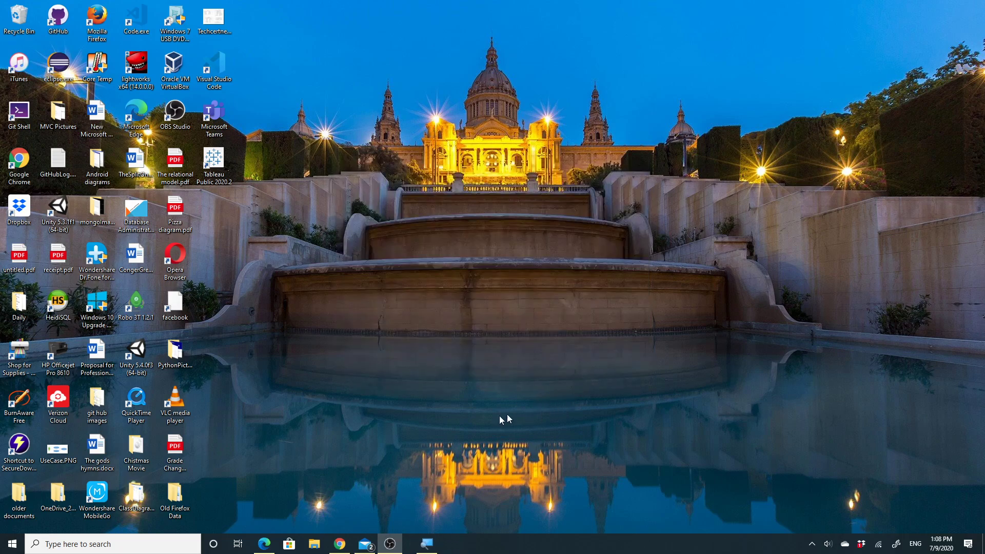
click(264, 544)
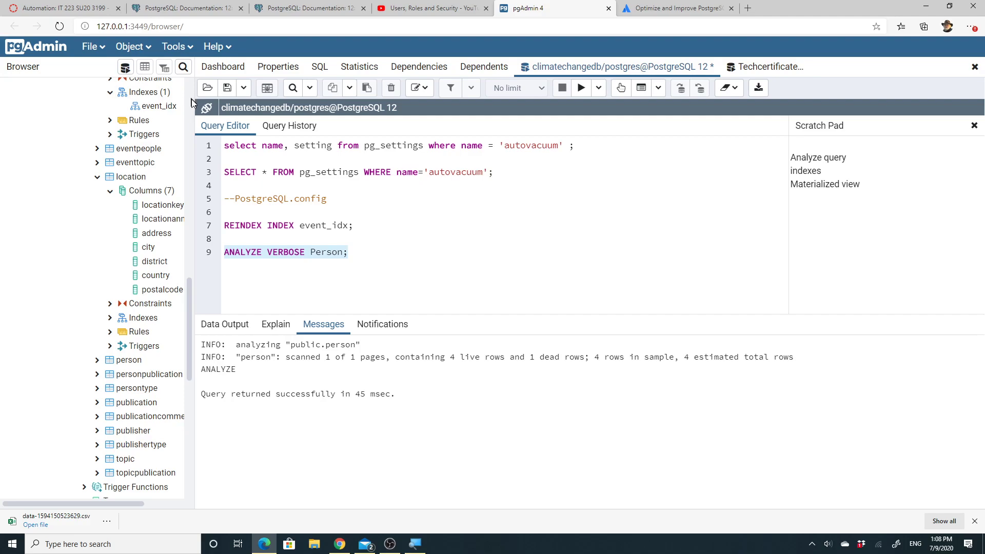
drag(188, 291, 195, 92)
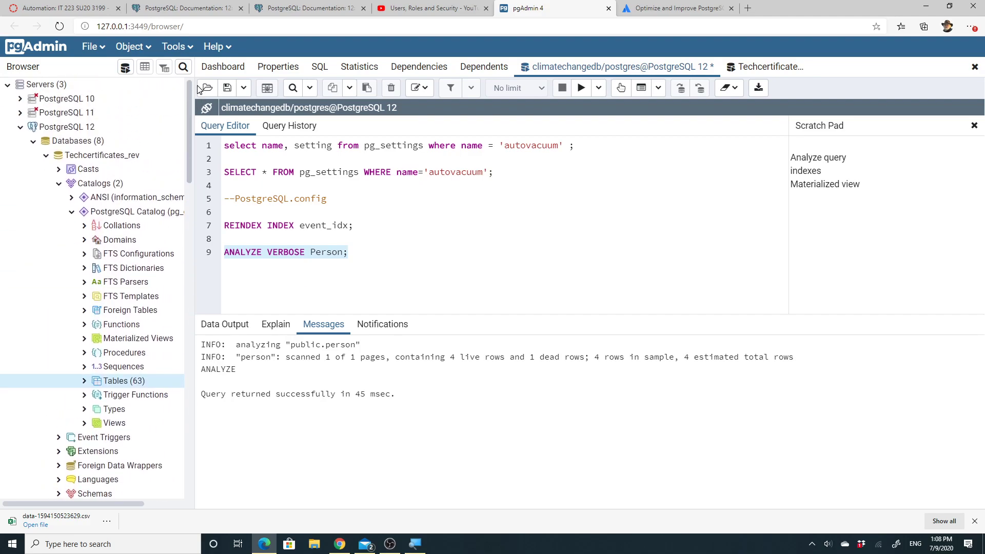
click(44, 87)
right_click(46, 87)
click(91, 122)
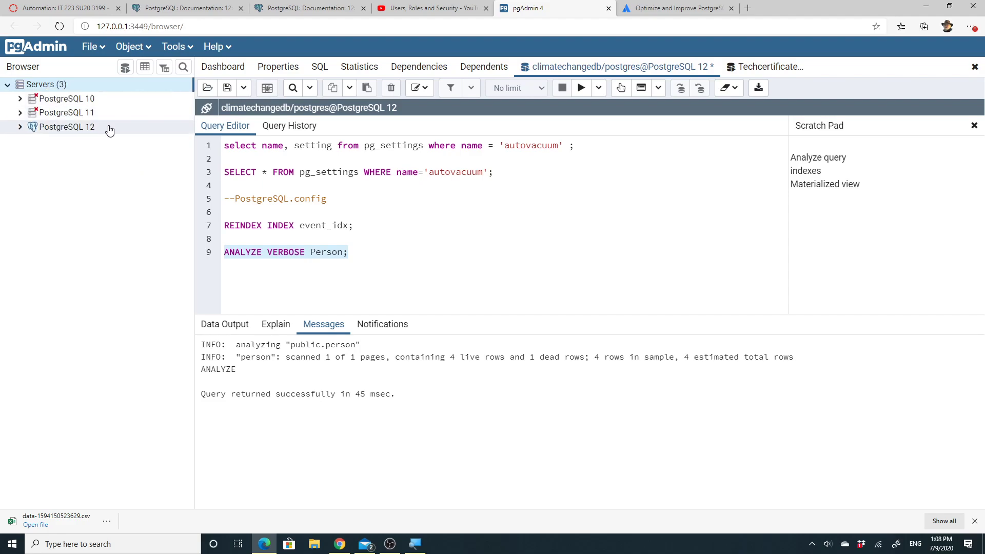
click(23, 129)
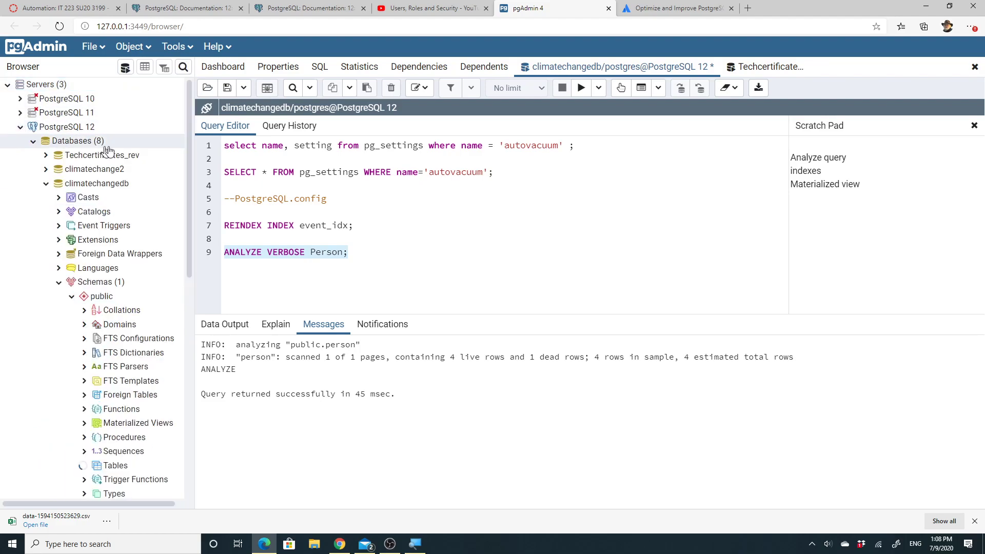
Collapse climatechangedb and communityassist, then expand postgres > Schemas > public
drag(187, 143, 180, 500)
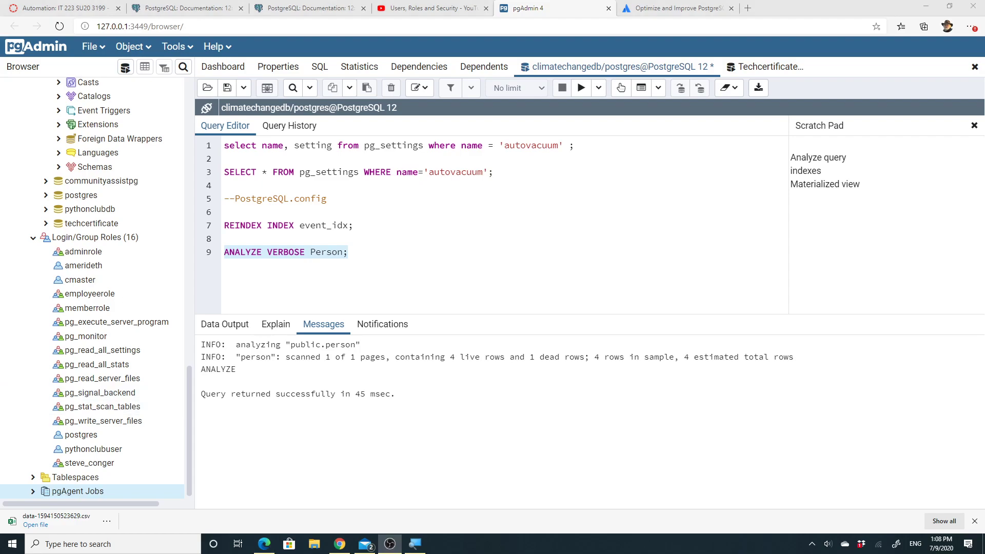
scroll(175, 257, up, 2)
scroll(175, 256, up, 15)
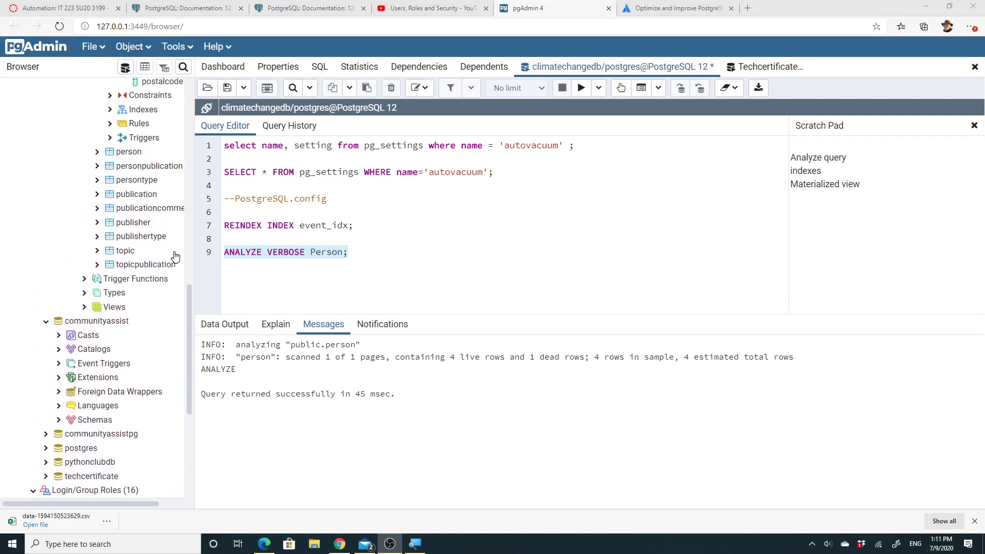
scroll(175, 259, up, 2)
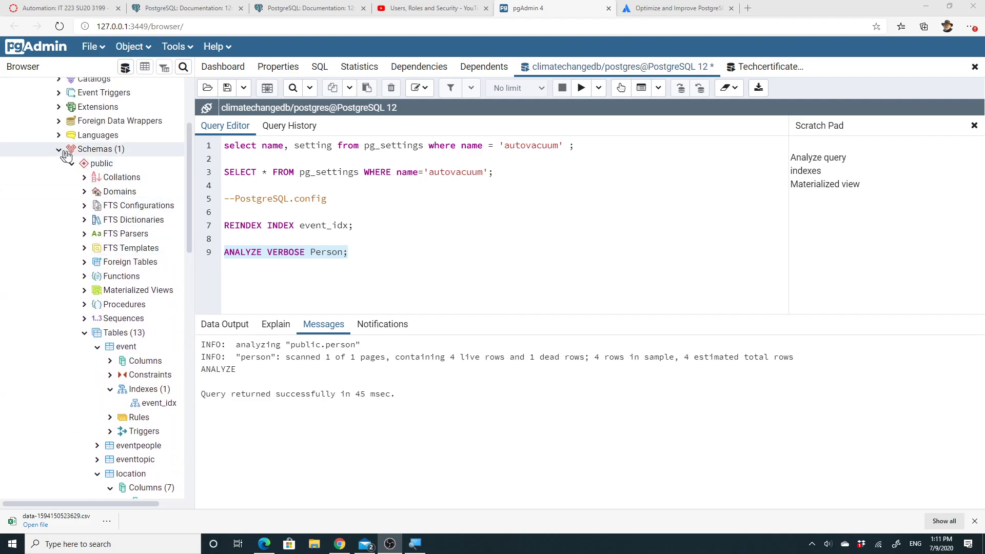
scroll(154, 170, up, 4)
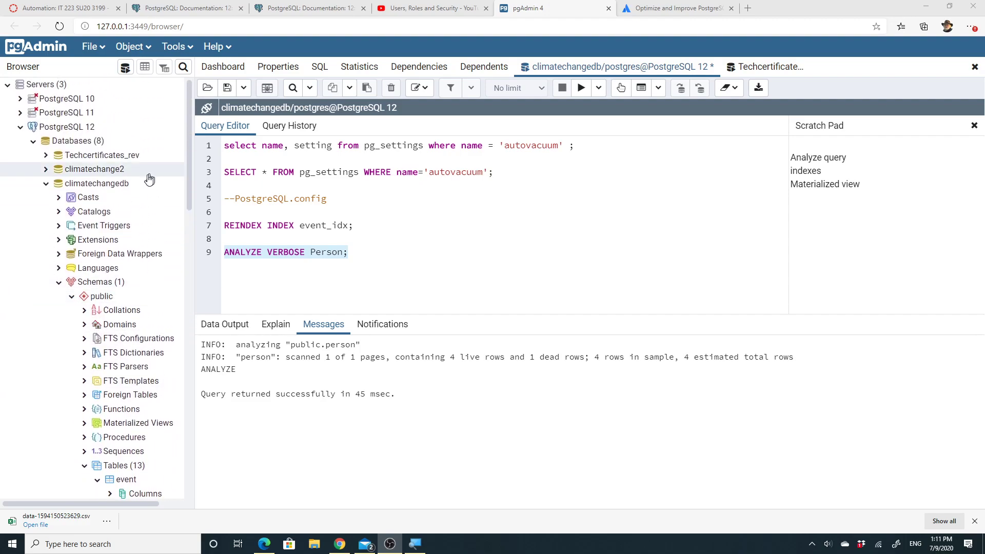
click(46, 184)
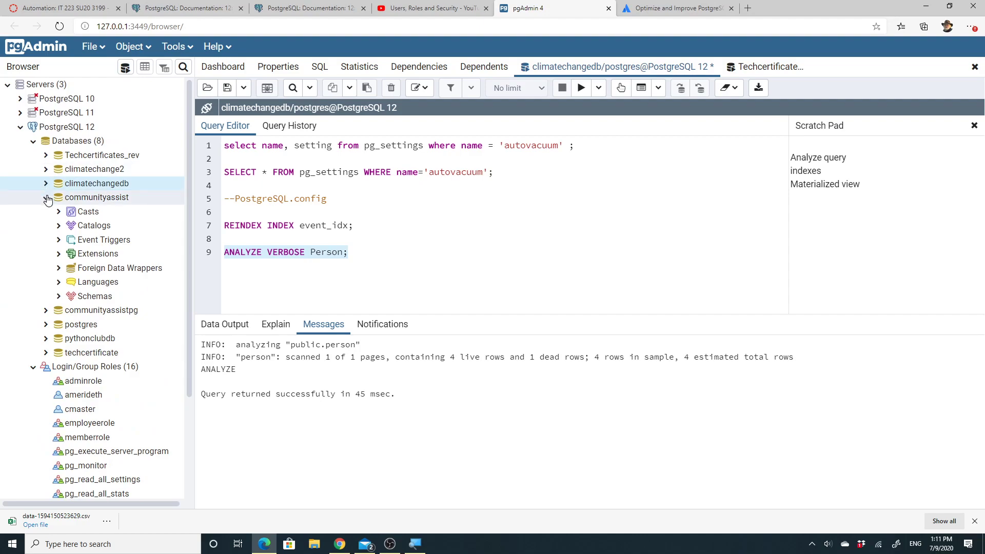
click(46, 198)
click(46, 226)
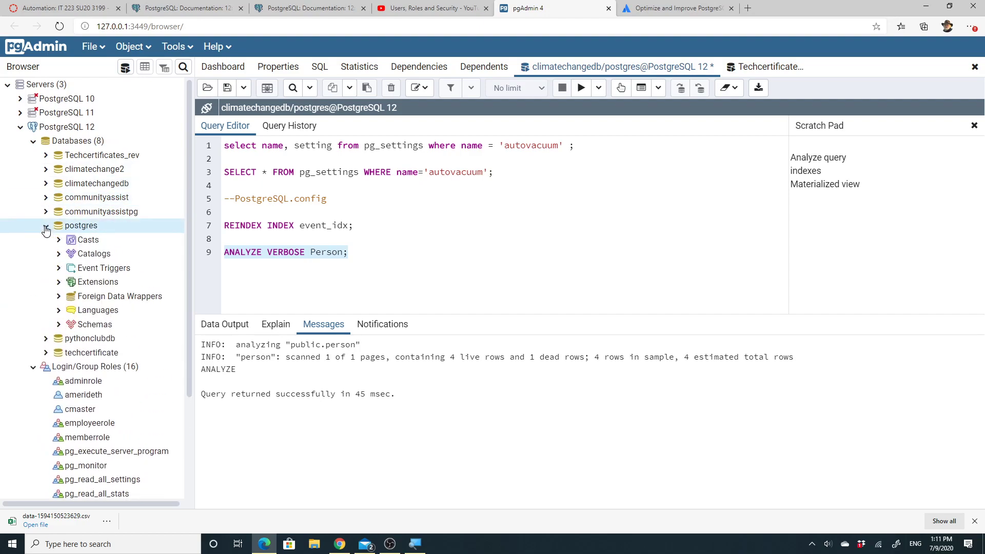
click(58, 324)
click(71, 339)
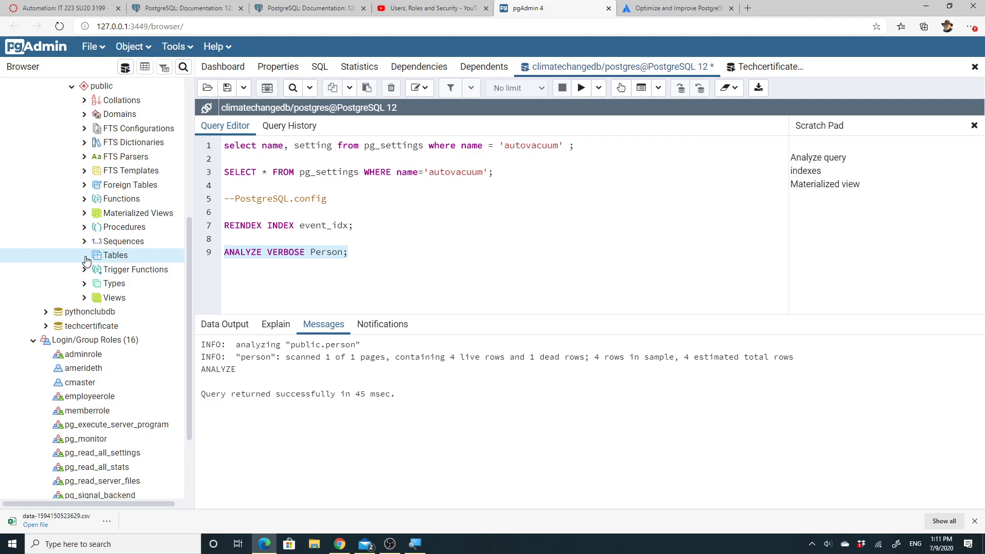
Bring up the Tables context menu and dismiss it without choosing an action
right_click(119, 259)
mouse_move(196, 274)
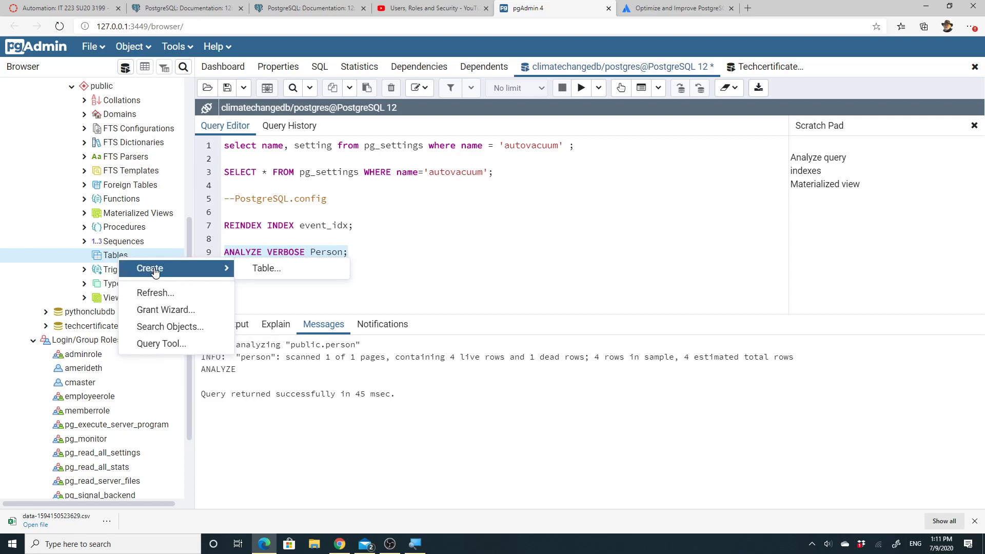
click(280, 289)
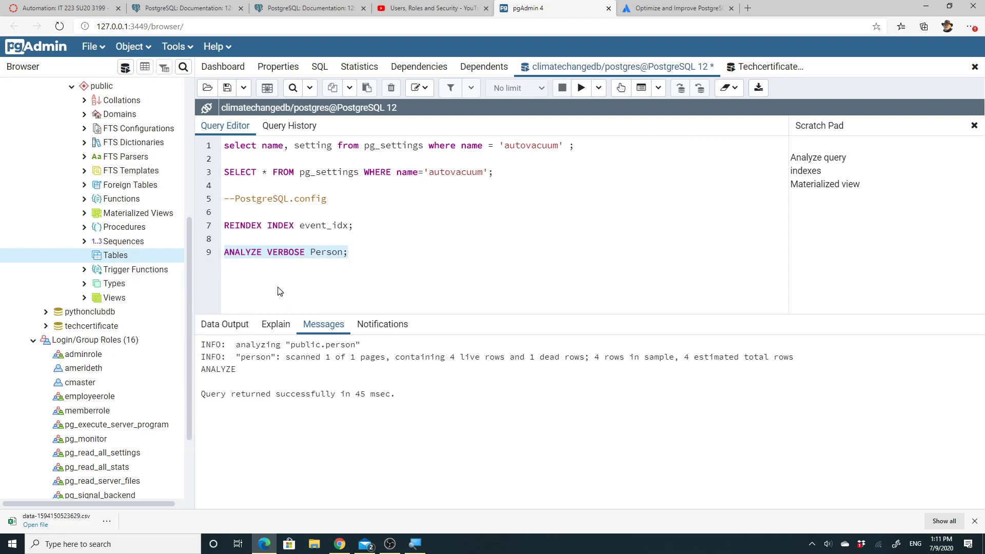
drag(189, 248, 192, 163)
Open a Query Tool on the postgres database and begin 'CREATE TABLE testTable ('
right_click(86, 147)
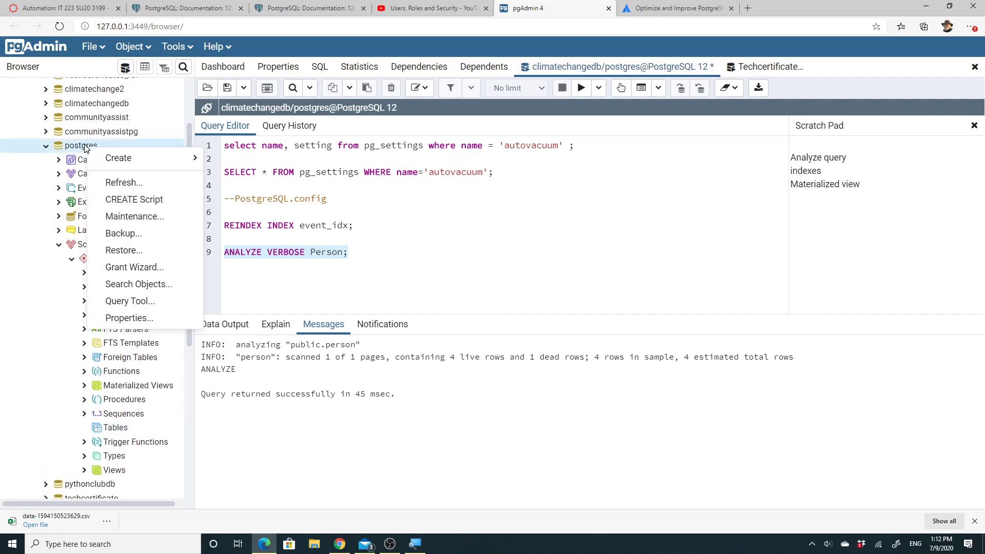
click(146, 302)
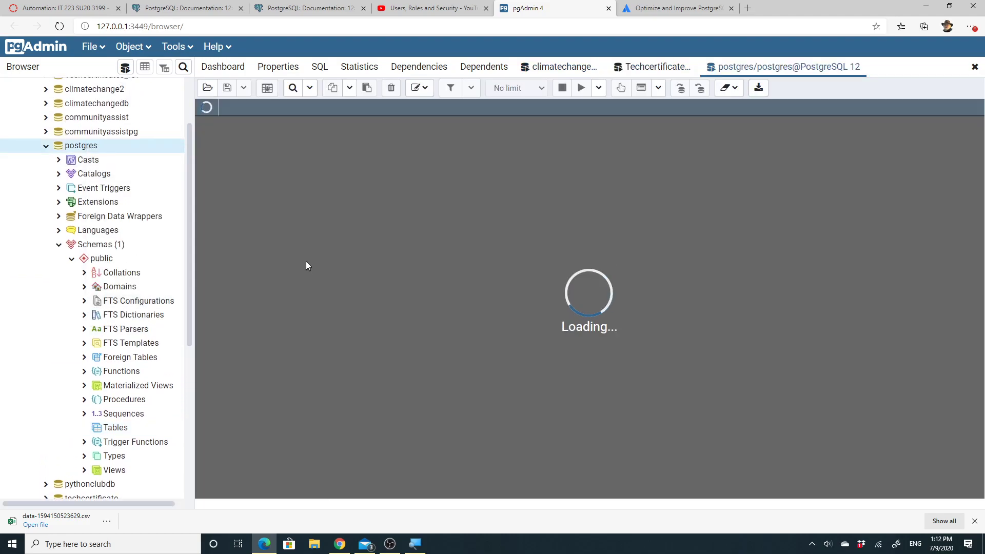
text(Create)
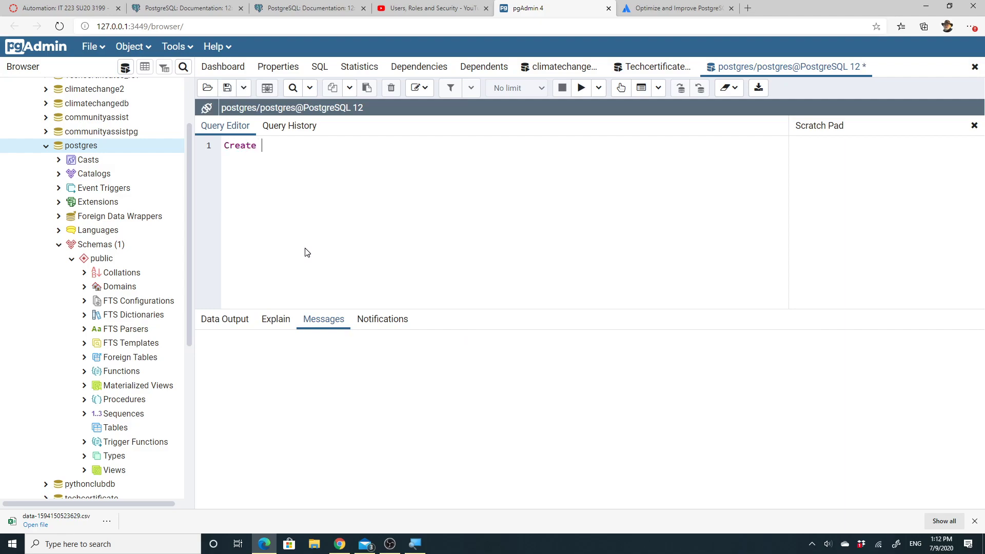
text( Table test table)
key(BackSpace)
key(BackSpace)
key(BackSpace)
key(BackSpace)
key(BackSpace)
key(BackSpace)
text(Tabe)
key(BackSpace)
text(le ()
key(Return)
Add columns testid sequence primary key, testname text, testdatetime datetime; end with a semicolon and select it
click(261, 162)
key(Return)
text(testid sequence)
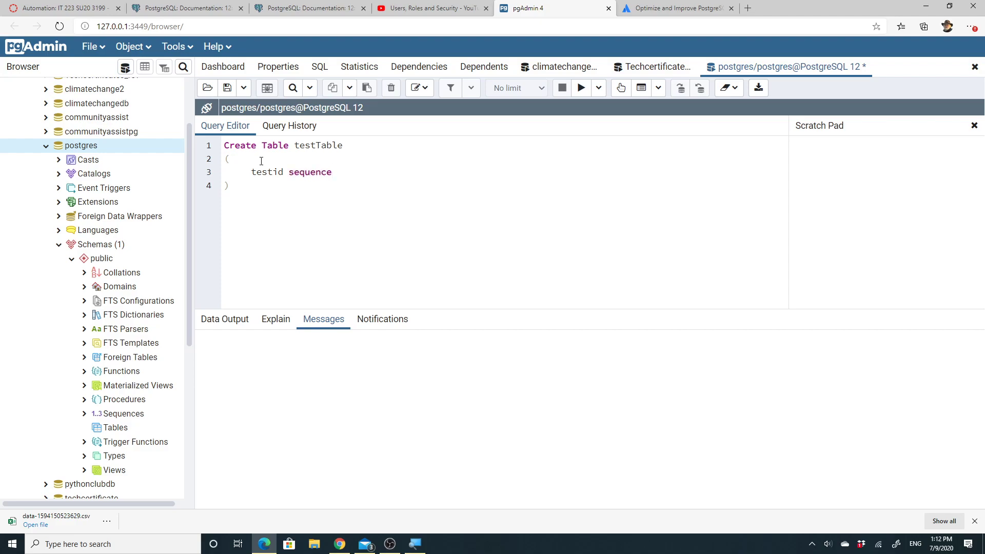
text( primary key,)
key(Return)
text(testname)
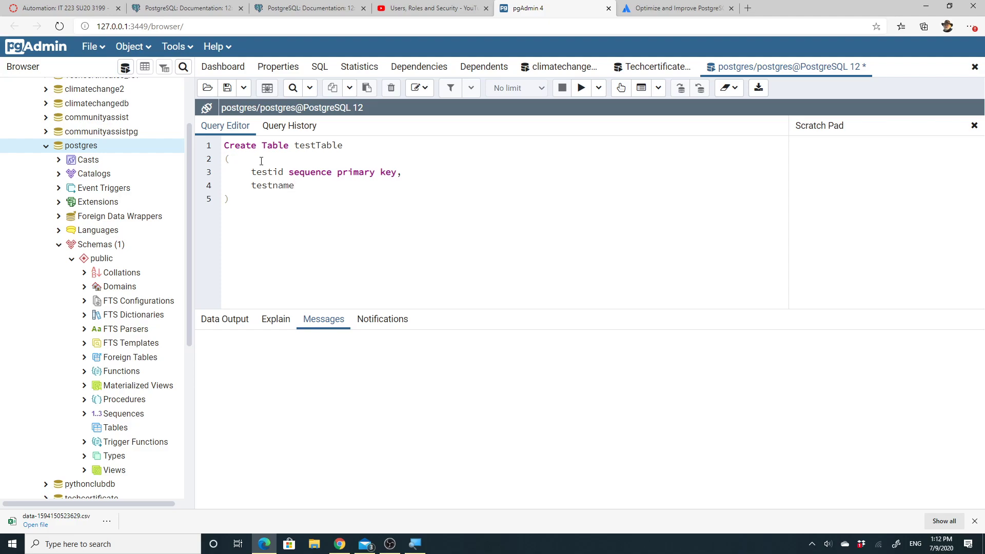
text( text,      )
text(testd)
text(atetime)
text( datet)
text(ime)
click(241, 213)
text(;)
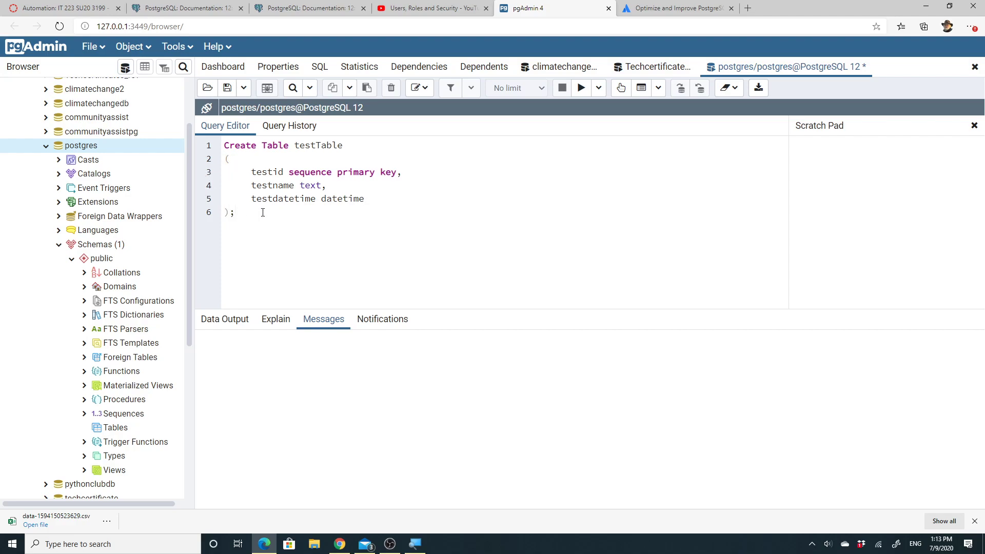
drag(242, 213, 224, 143)
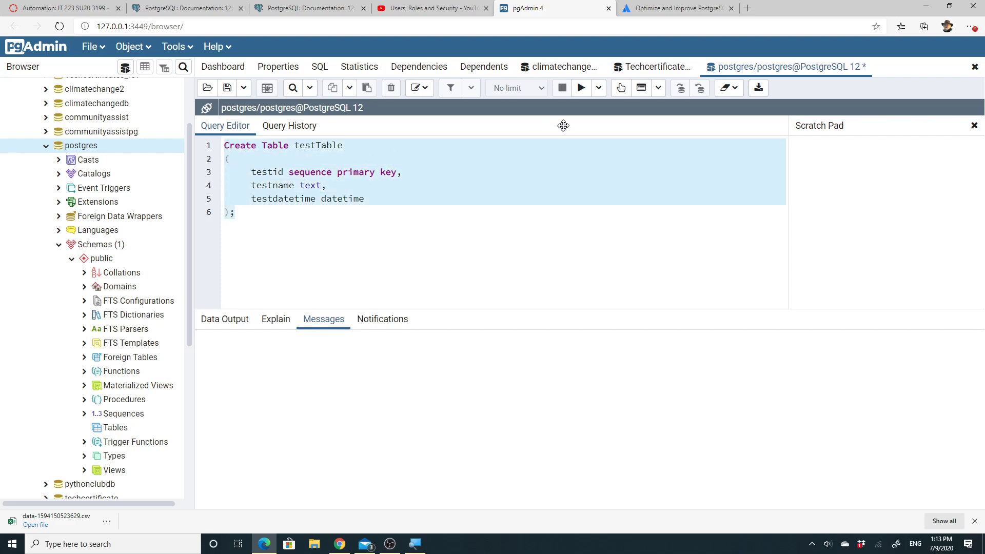
Run the statement, add a 'Create' line below, replace type sequence with serial and rerun
click(582, 87)
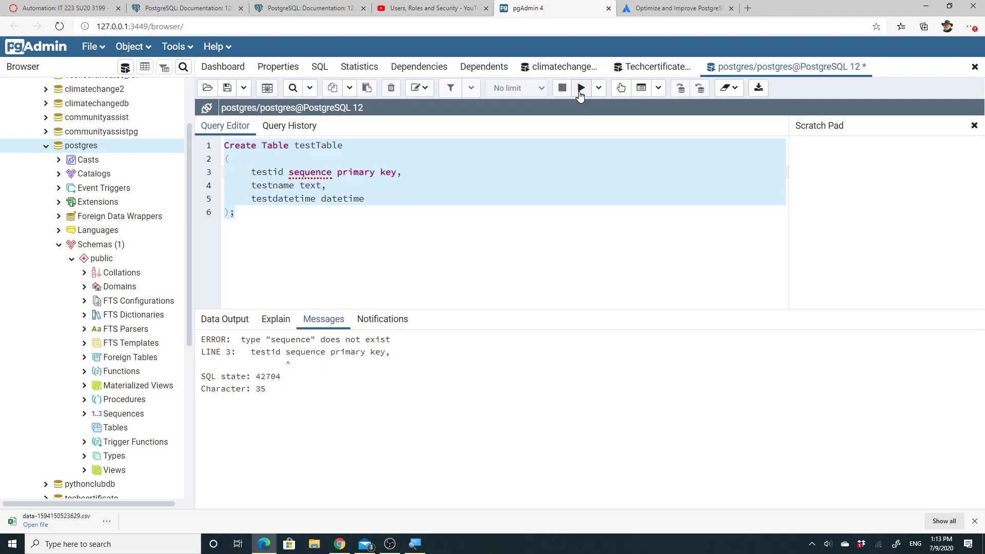
click(256, 213)
key(Return)
key(Return)
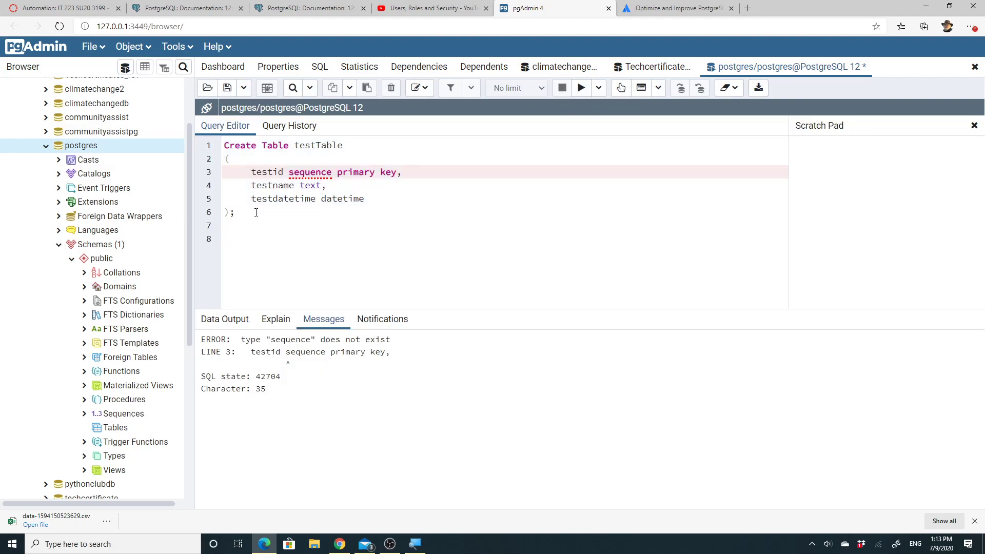
text(Index)
key(BackSpace)
key(BackSpace)
key(BackSpace)
key(BackSpace)
key(BackSpace)
text(Create)
double_click(329, 174)
text(serial)
drag(235, 212, 220, 149)
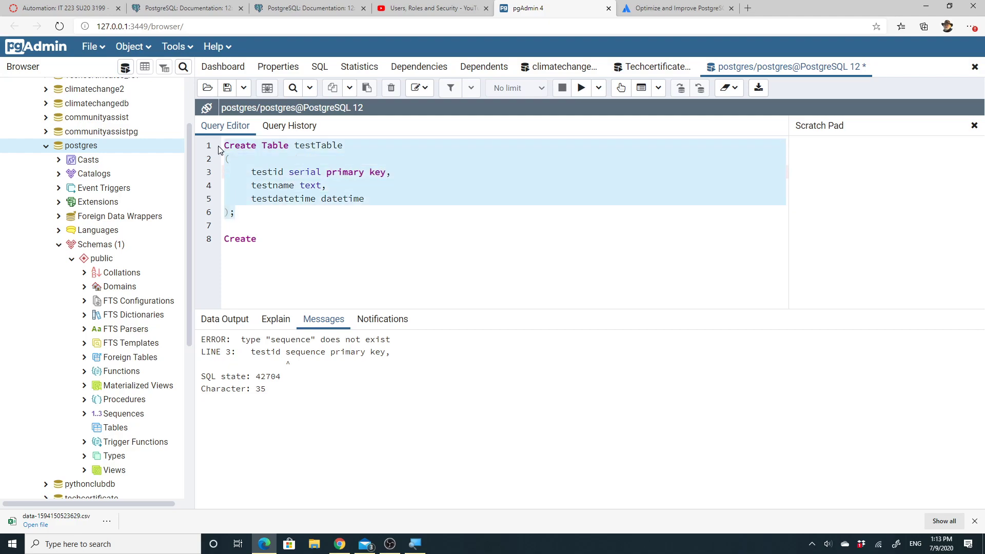
click(582, 88)
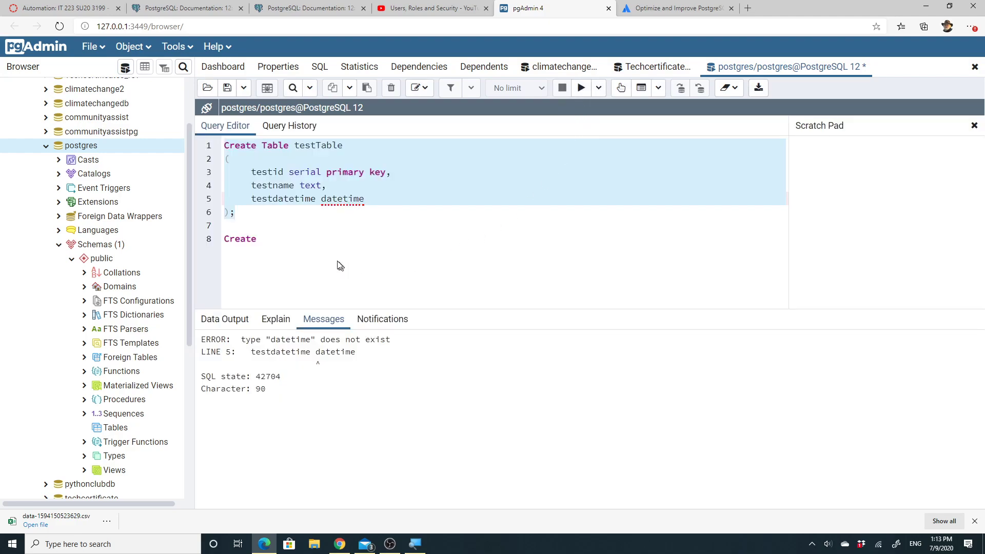
Change the testdatetime type from datetime to datestamp and run the statement again
click(302, 257)
double_click(356, 199)
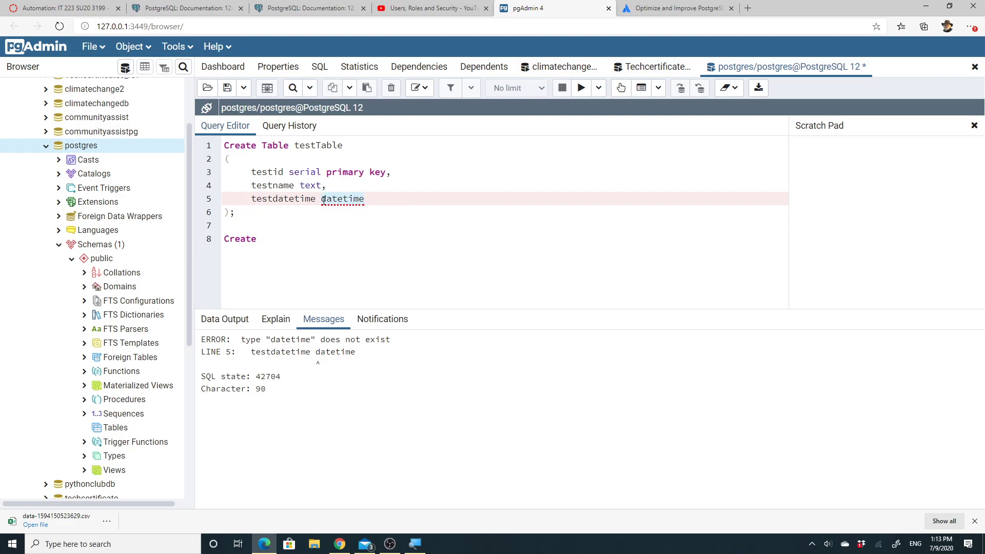
text(datestamp)
click(235, 213)
shift+click(222, 148)
click(581, 87)
Correct the testdatetime type to Timestamp and run CREATE TABLE testTable successfully
click(417, 237)
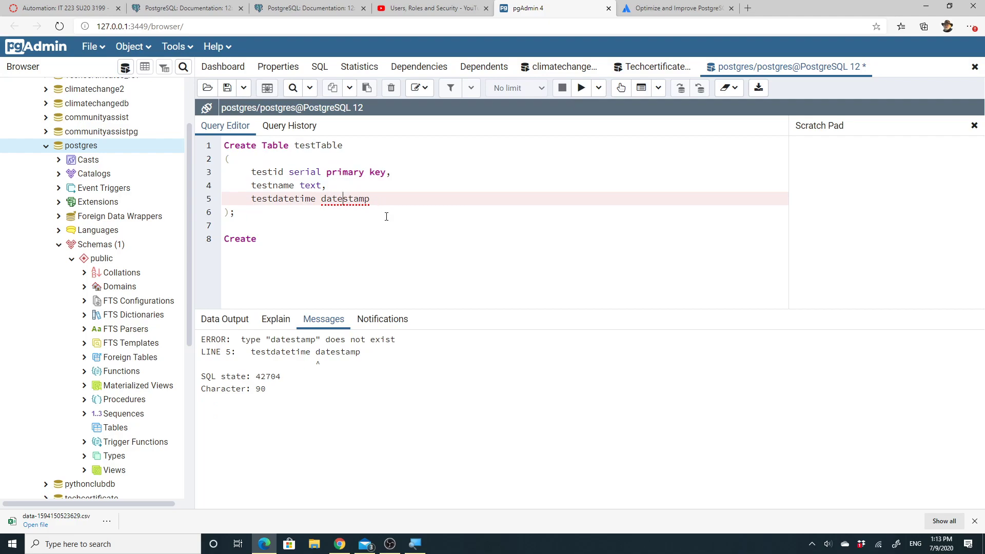
key(ctrl+shift+Left)
text(Time)
drag(264, 212, 226, 142)
click(581, 88)
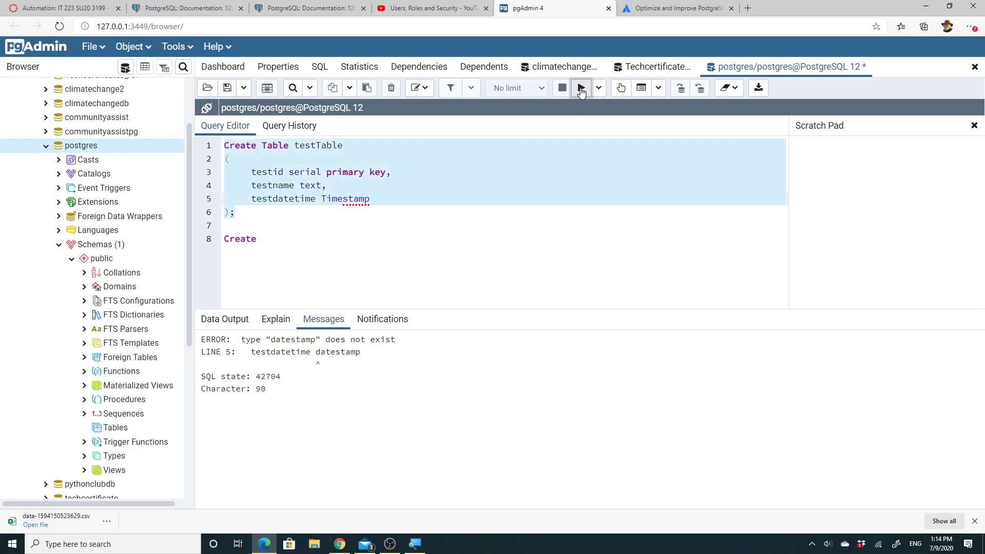
click(516, 236)
Write CREATE INDEX test_idx ON testtable(testname); on line 8 and execute it
text(index)
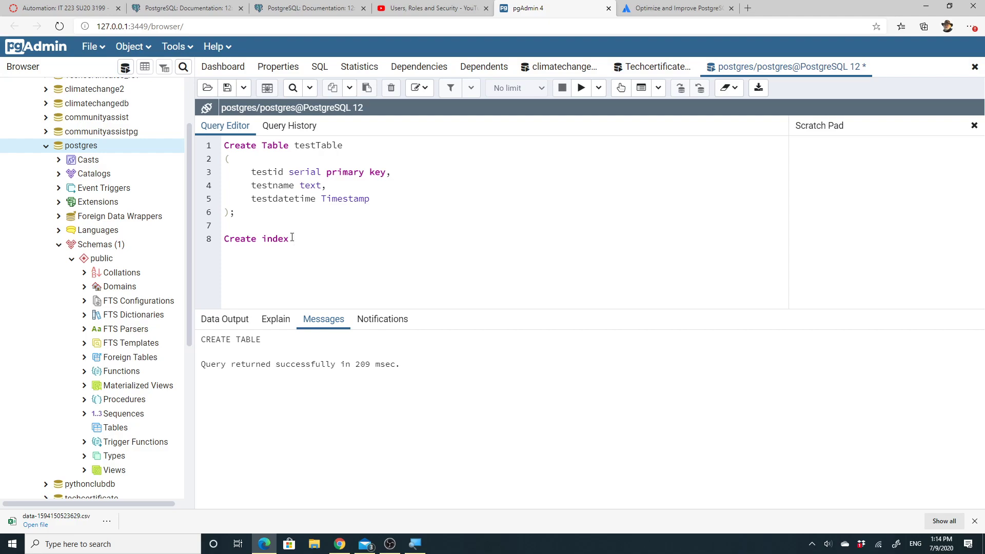
text(test_idx ON testtable(testname)
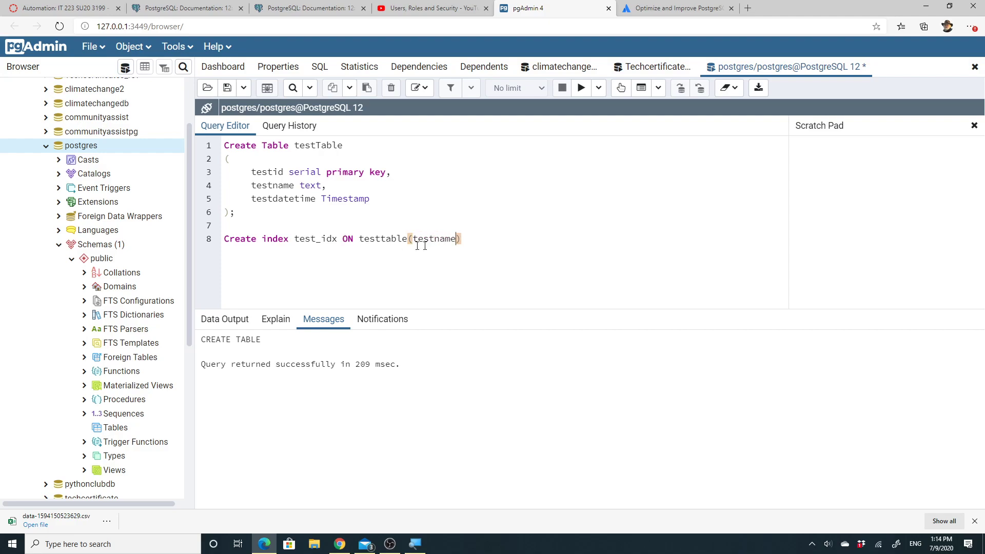
text();)
drag(468, 239, 224, 240)
click(582, 88)
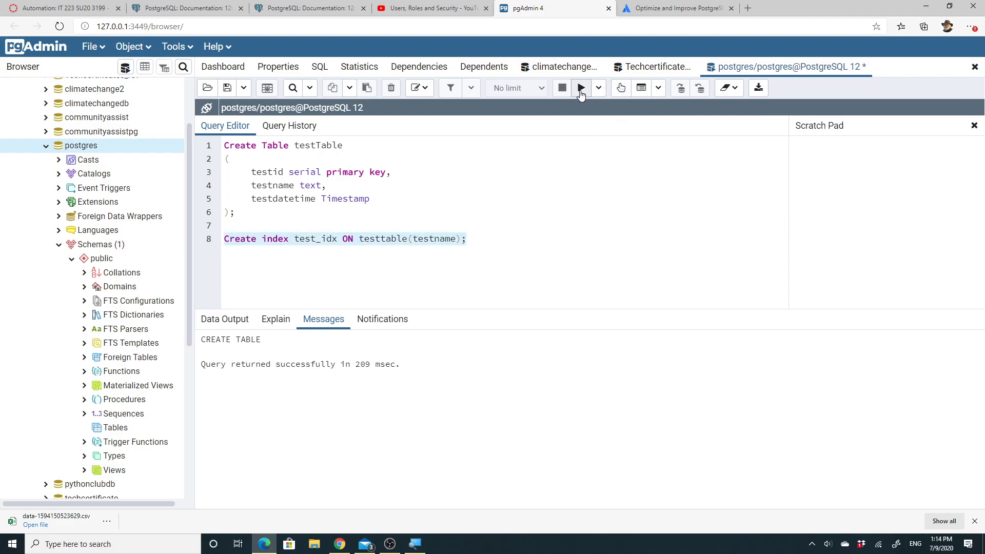
click(532, 257)
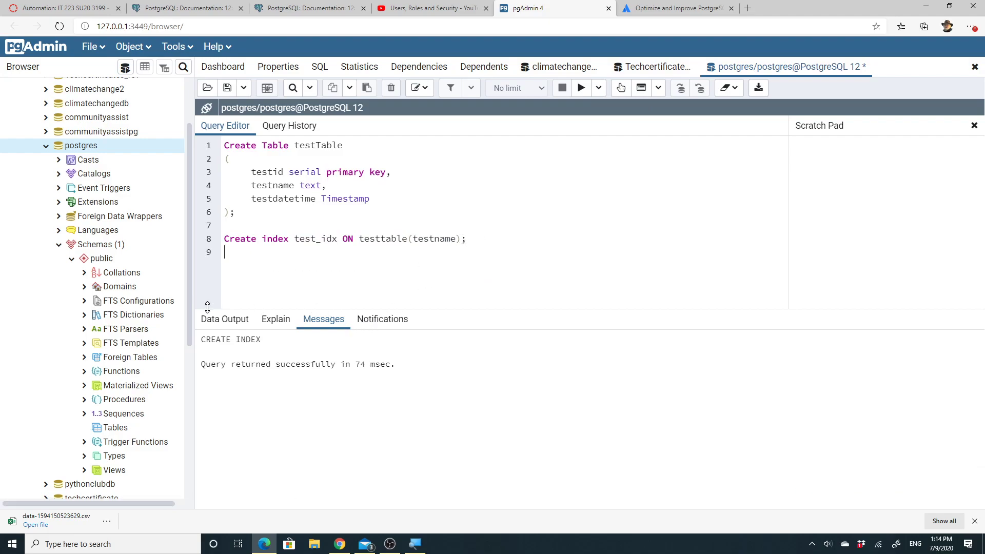
Scroll the Browser tree down and open the server's pgAgent Jobs group, which holds no jobs
scroll(188, 340, down, 2)
drag(189, 341, 205, 498)
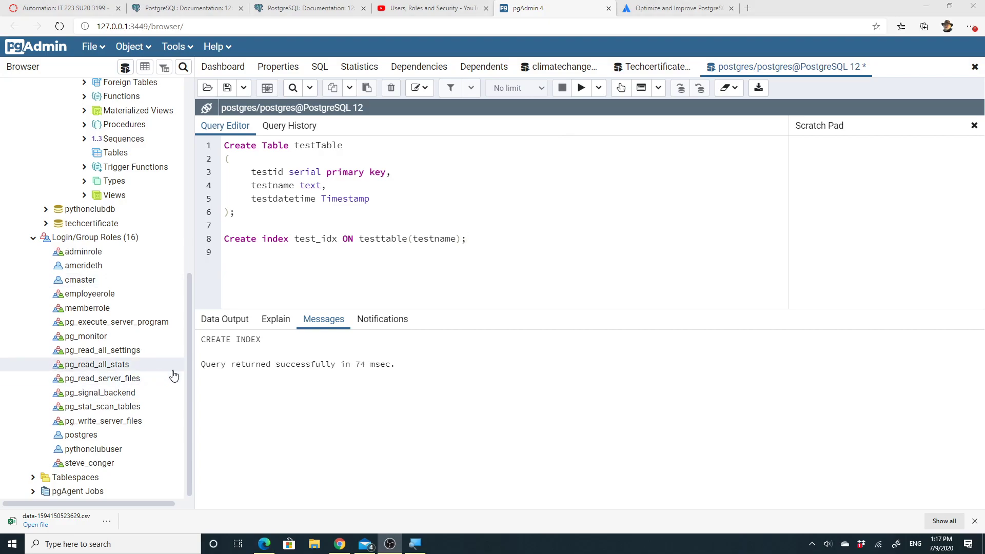
click(33, 492)
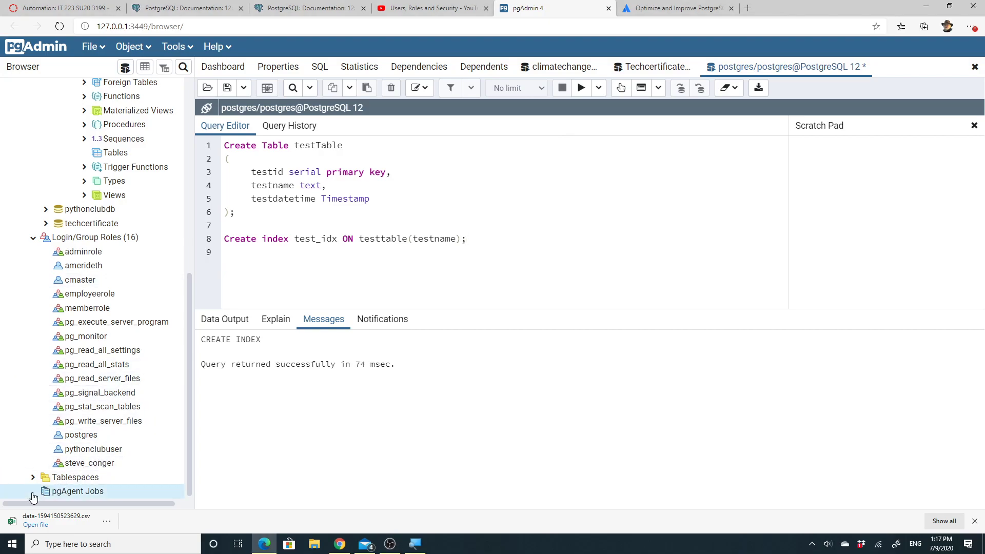
Create a new pgAgent job named Insert_testTable and move on to defining its steps
right_click(67, 496)
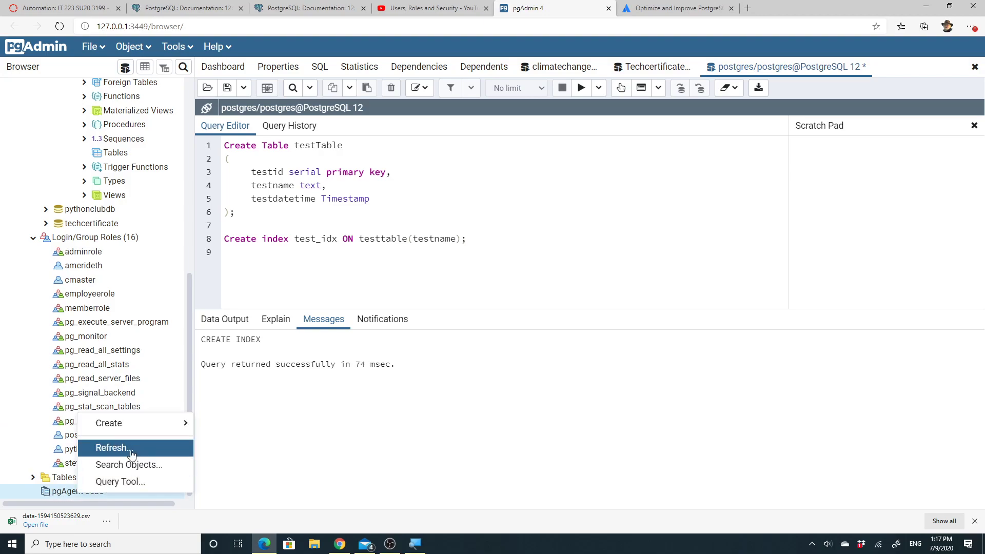
mouse_move(137, 432)
click(245, 428)
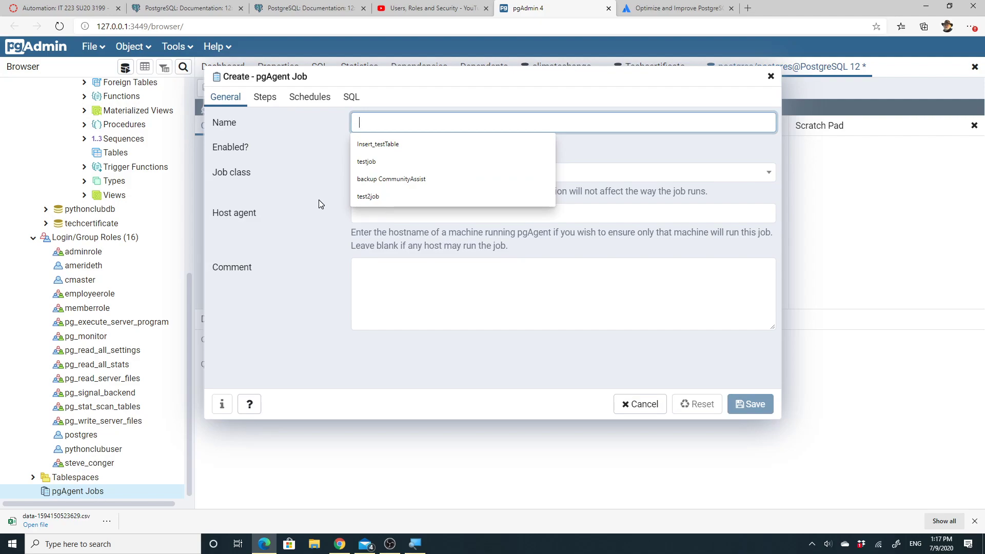
click(391, 145)
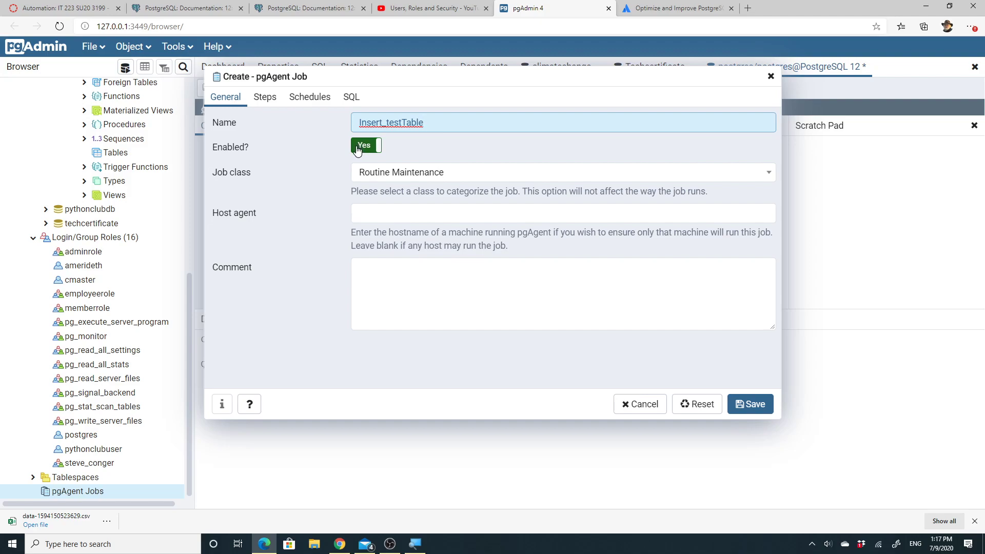
click(262, 97)
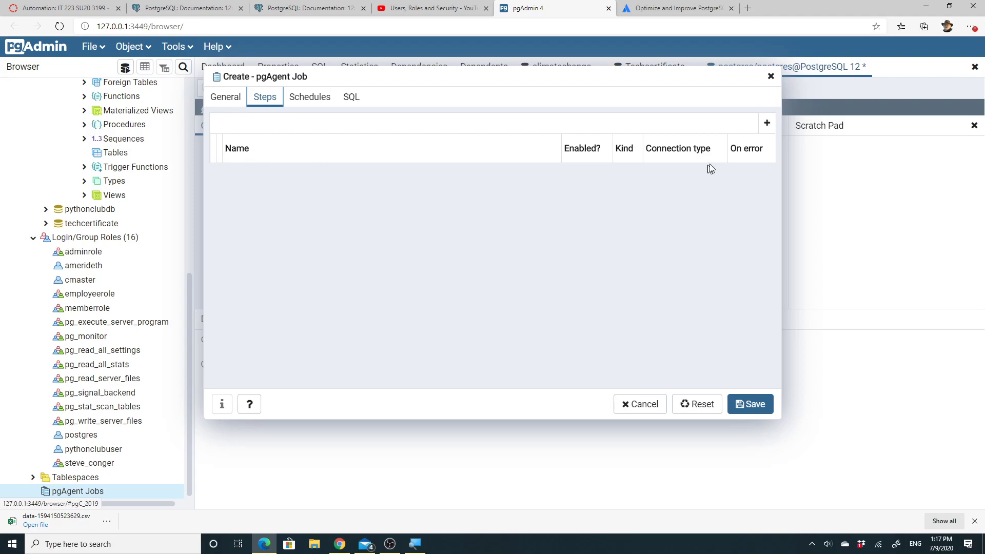
Add a job step and name it Insert_into_Table
click(767, 123)
click(301, 176)
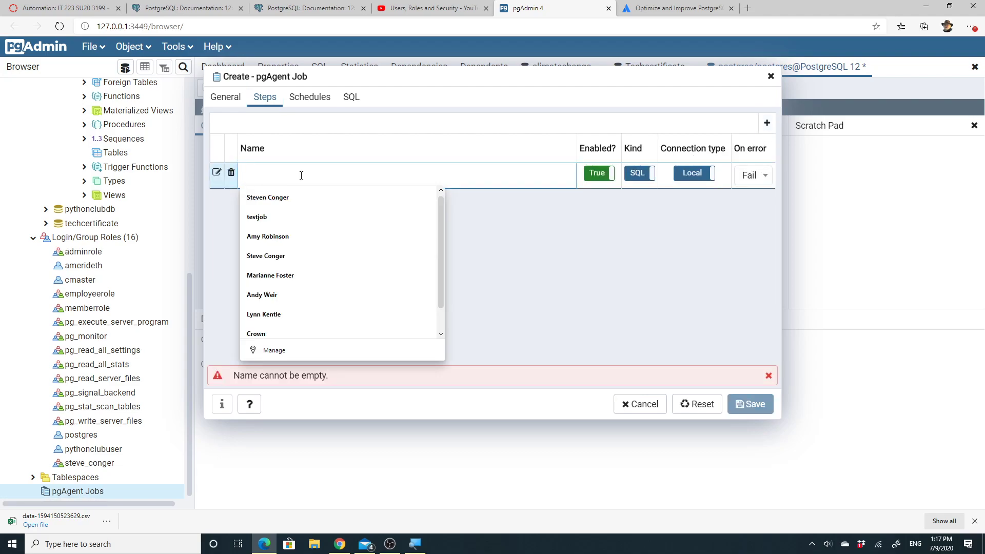
text(Inse)
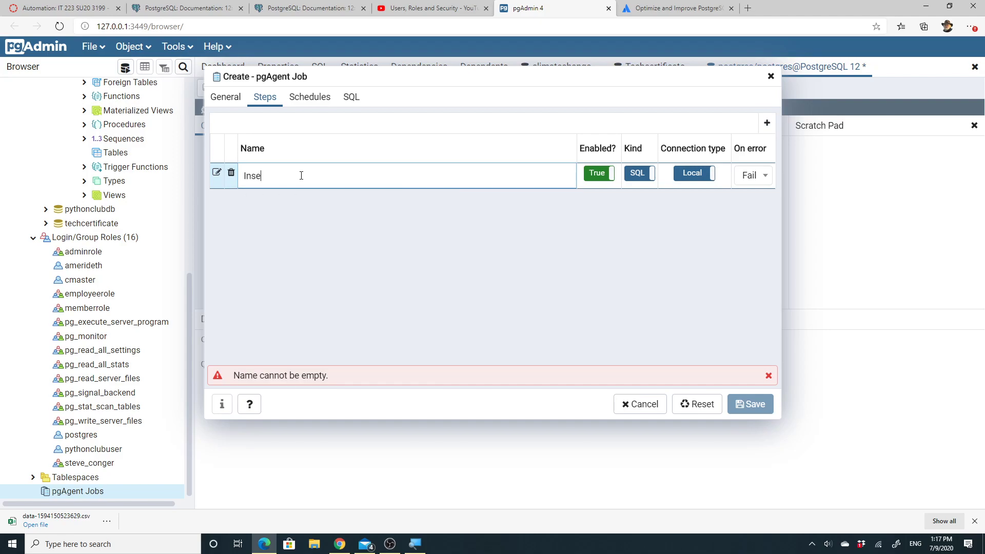
text(rt into T)
click(274, 154)
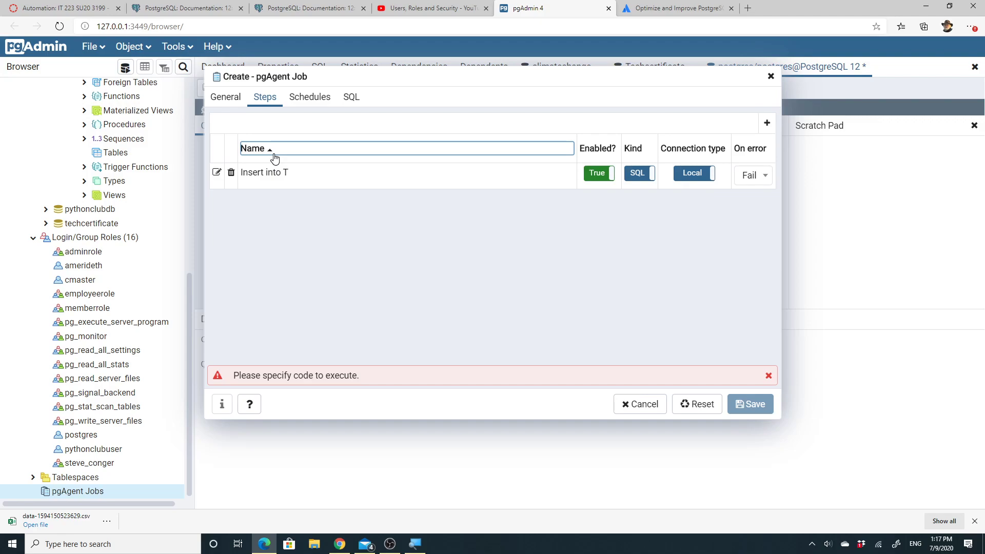
click(291, 176)
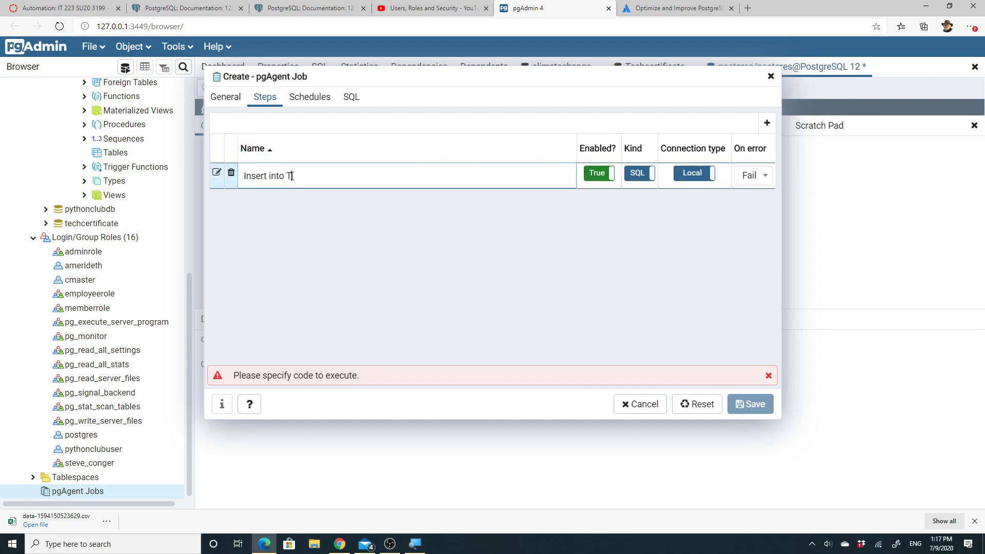
text(able)
click(270, 177)
key(BackSpace)
text(_)
click(286, 177)
key(BackSpace)
Review the step's settings: enabled SQL step, local connection on postgres, then go to its code
click(216, 171)
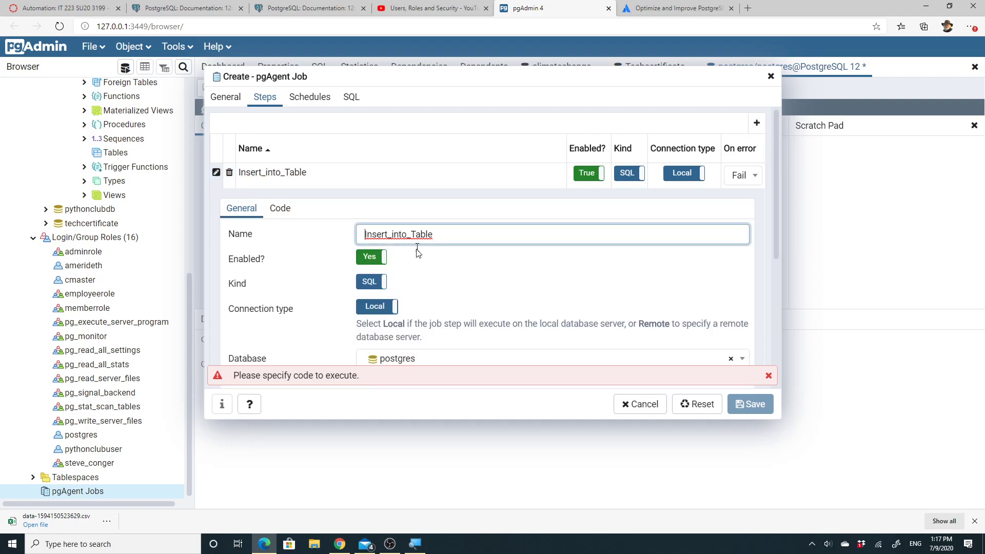
scroll(423, 276, down, 1)
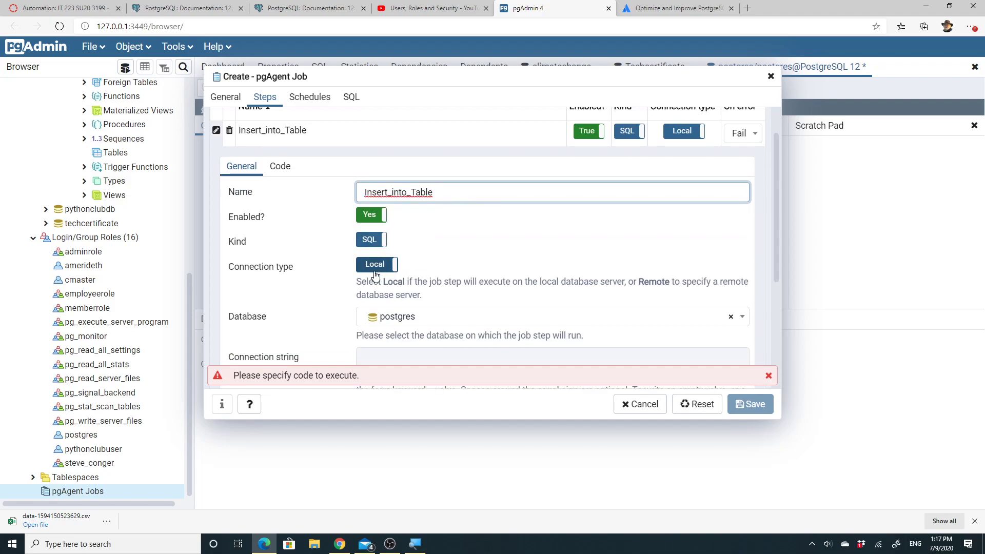
scroll(375, 277, down, 1)
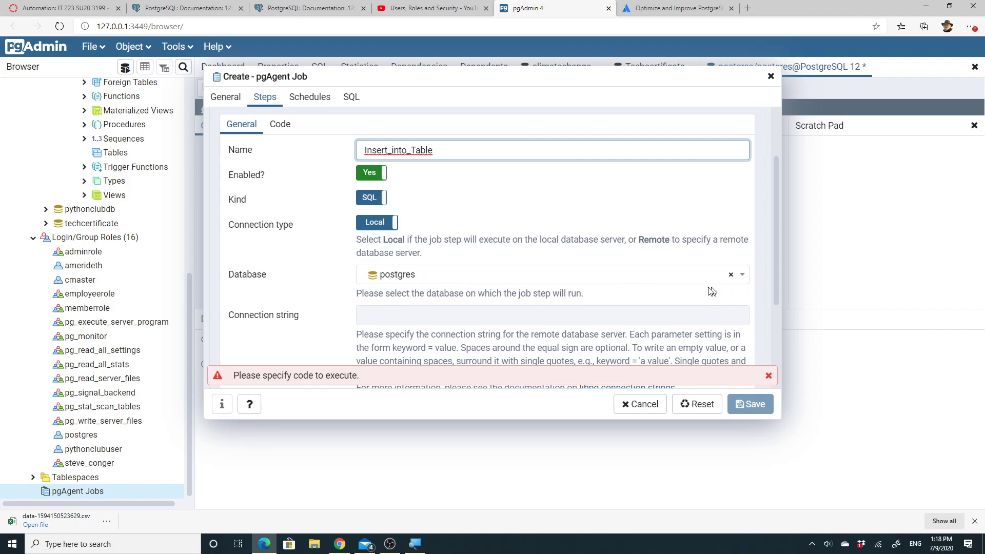
scroll(585, 288, down, 1)
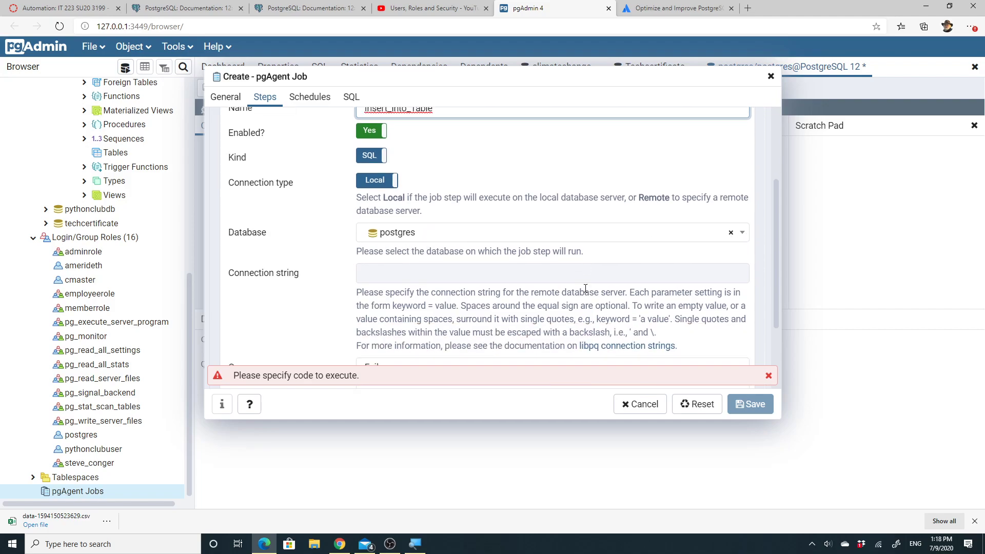
scroll(586, 289, up, 3)
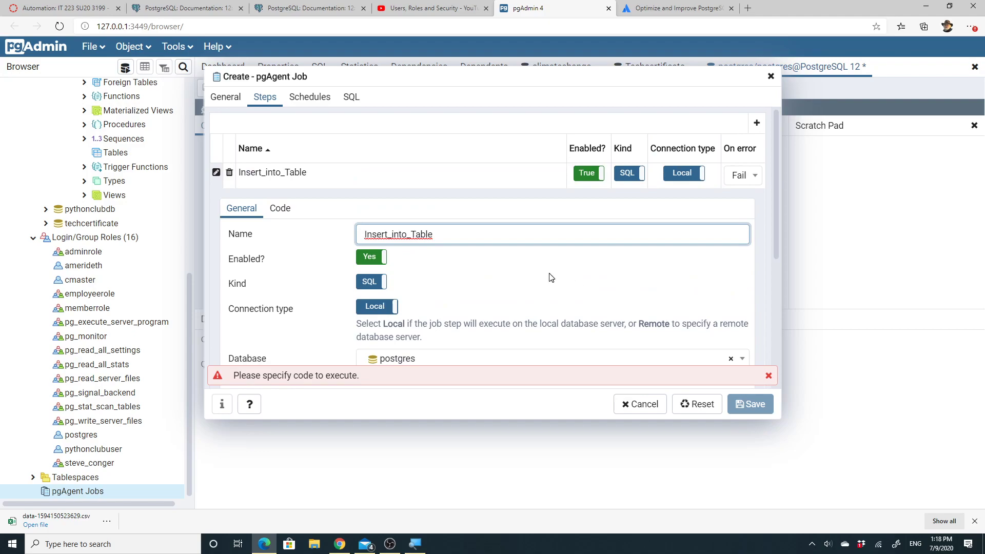
scroll(550, 277, down, 3)
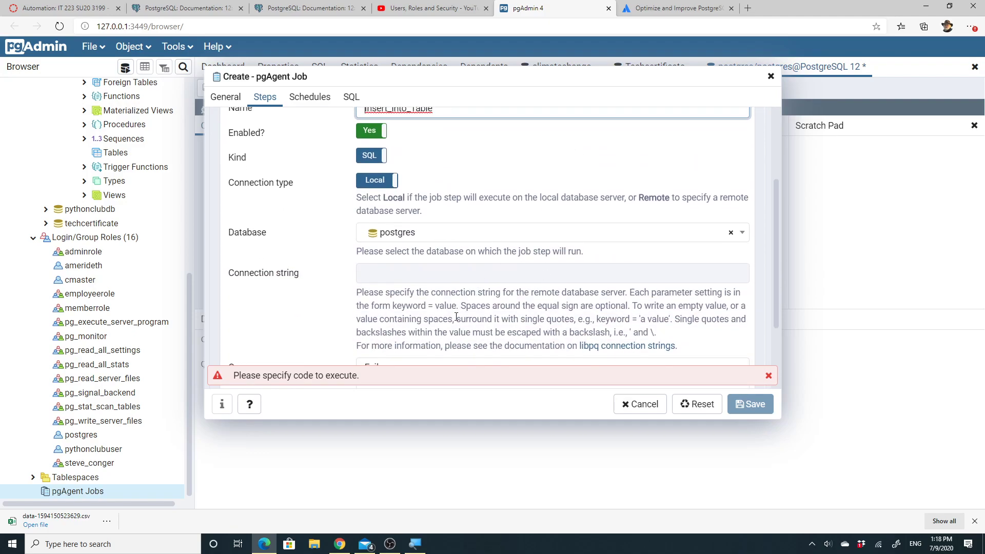
scroll(422, 344, down, 2)
scroll(422, 343, up, 5)
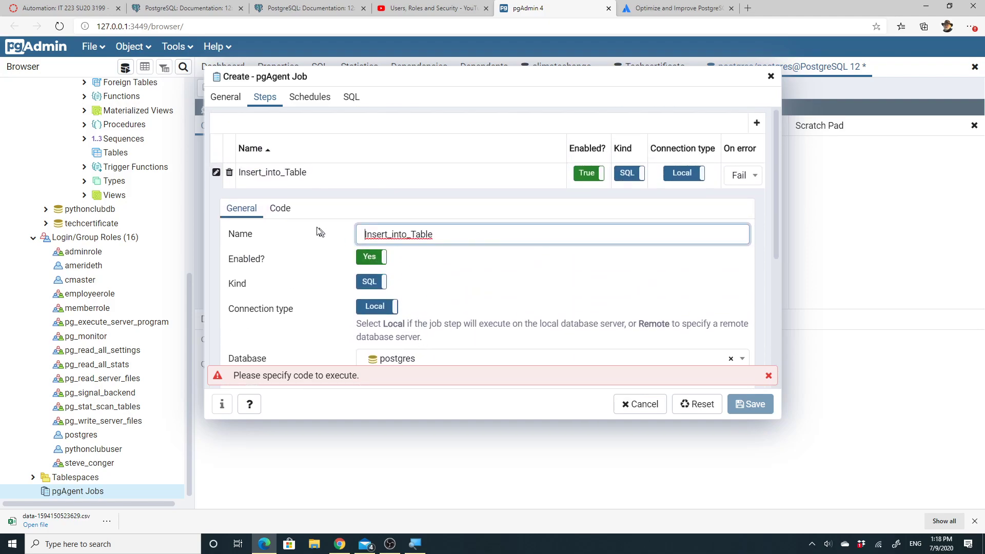
click(280, 207)
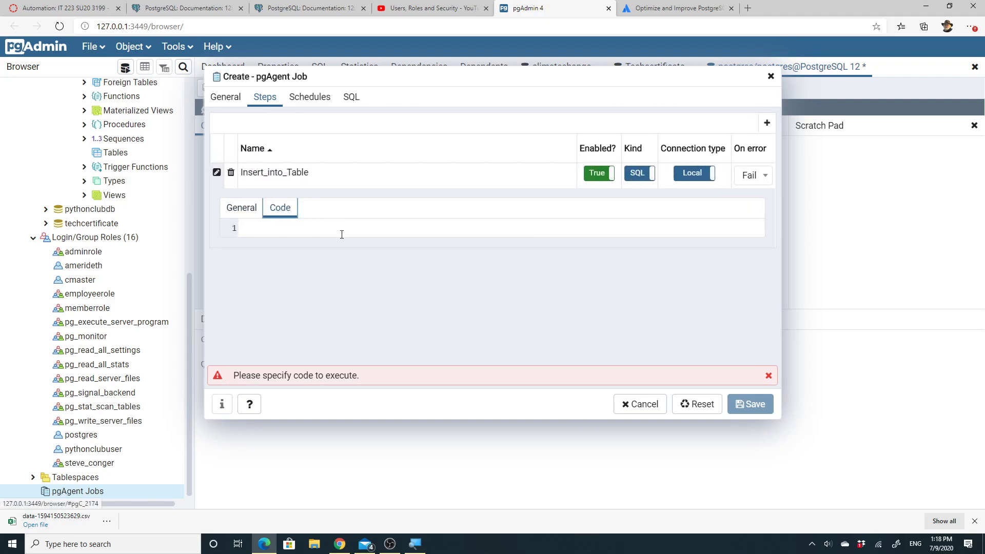
Write the step code INSERT INTO testtable(testname, testdatetime)
click(325, 233)
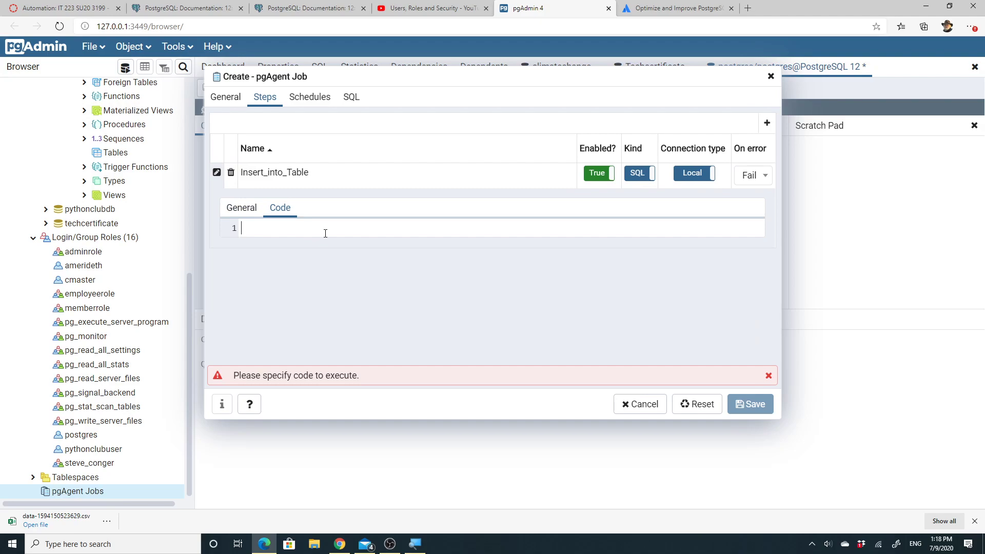
text(INSE)
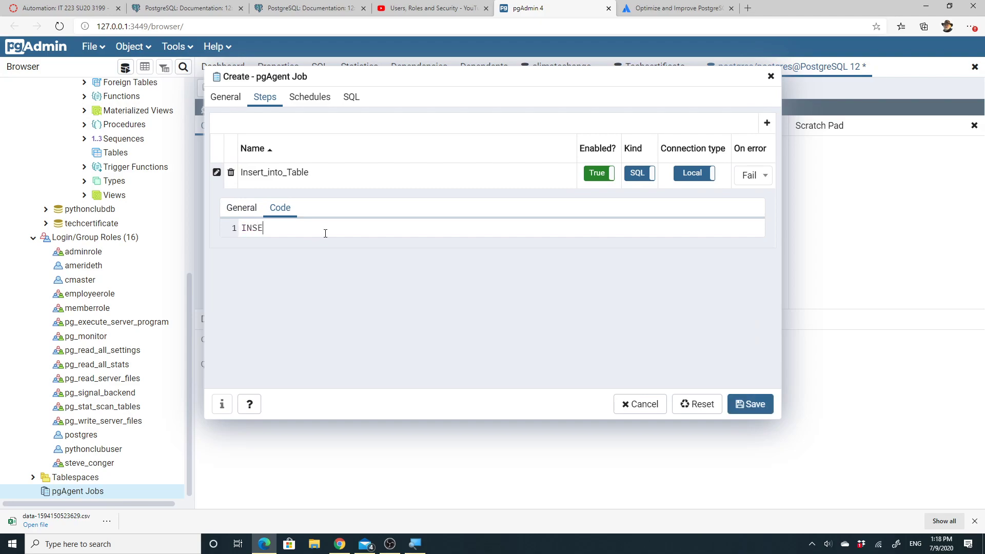
text(RT INTO)
text( testtabl)
text(e()
text(testname an)
text(d)
key(BackSpace)
key(BackSpace)
key(BackSpace)
key(BackSpace)
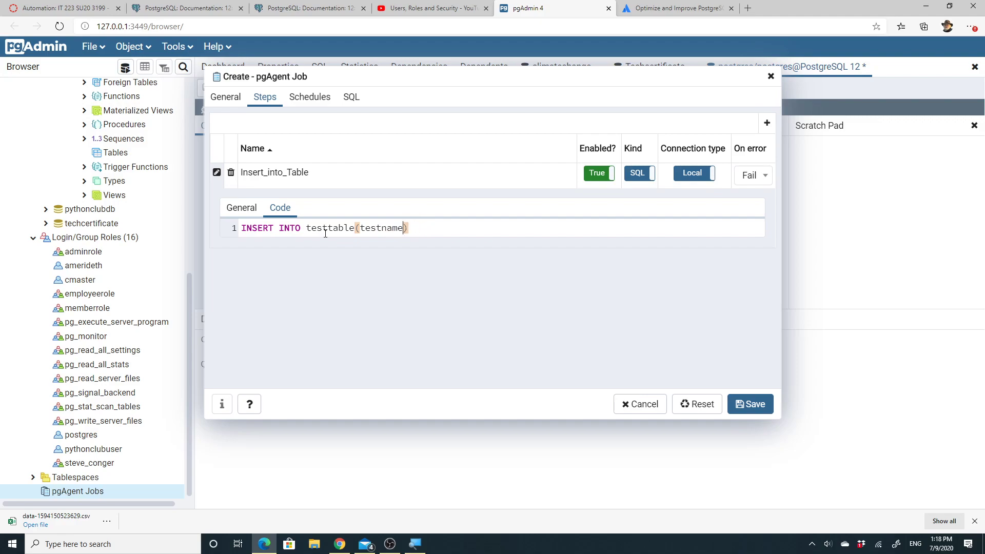
text(,)
drag(408, 82, 446, 130)
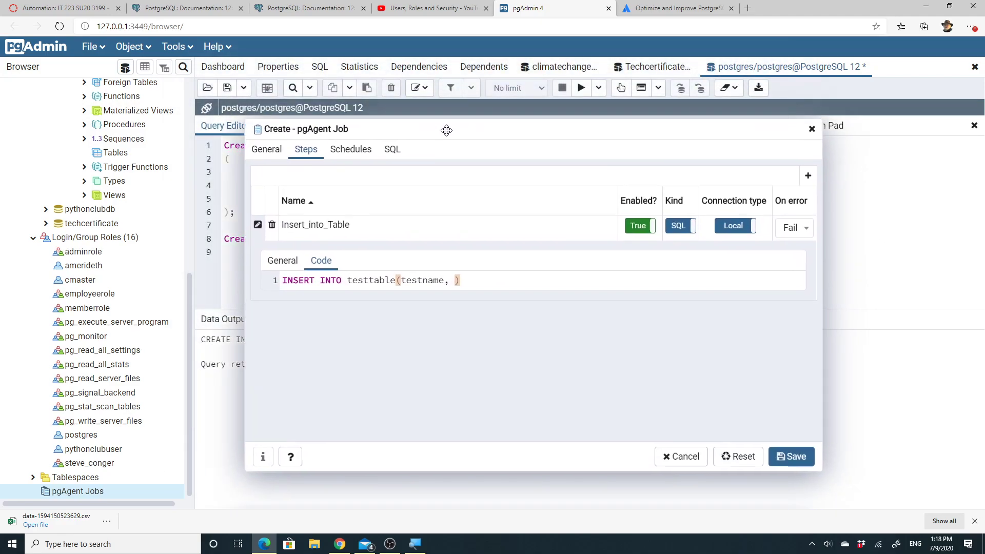
click(453, 280)
text(testdate)
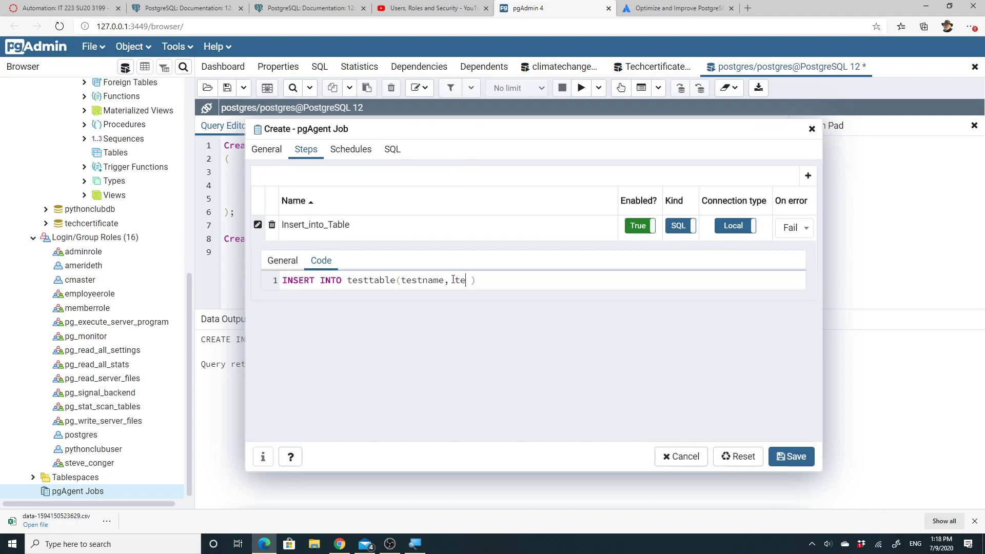
text(time)
Add VALUES ('Test1', current_timestamp); to the code and add a second step row
click(537, 281)
key(Return)
text(V)
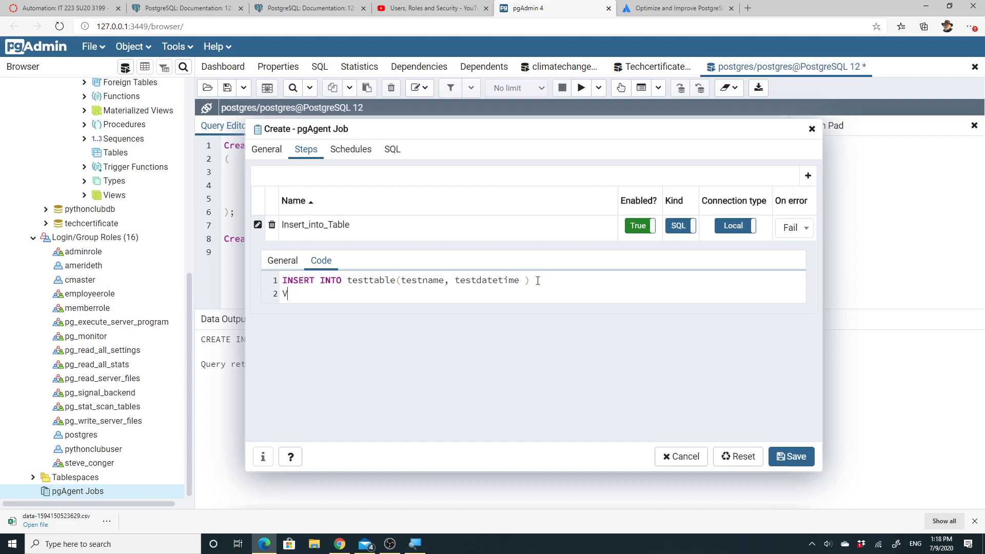
text(ALUES ('Test1)
click(364, 293)
text(, current_)
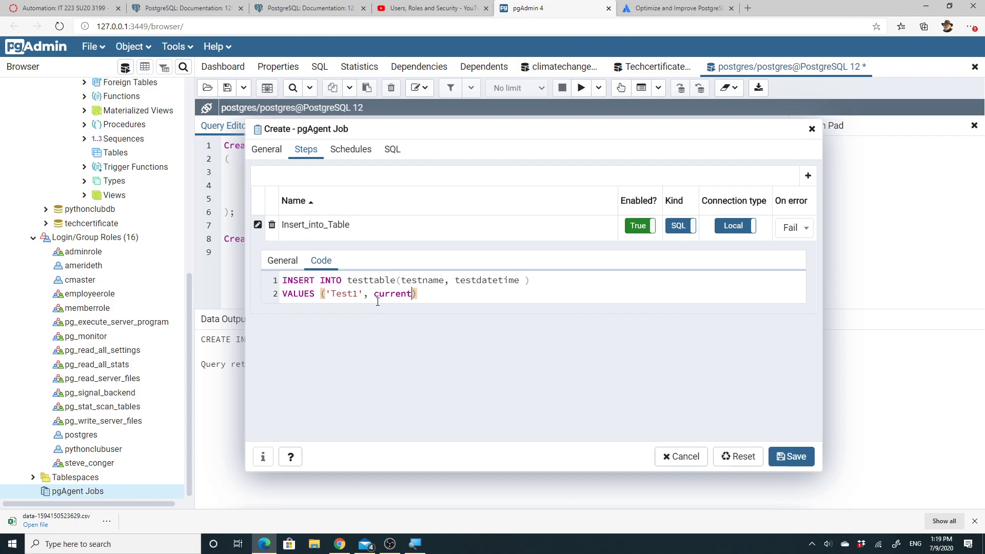
text(datetime)
click(457, 295)
click(461, 294)
key(BackSpace)
key(BackSpace)
key(BackSpace)
key(BackSpace)
key(BackSpace)
key(BackSpace)
key(BackSpace)
key(BackSpace)
text(timestamp);)
click(807, 176)
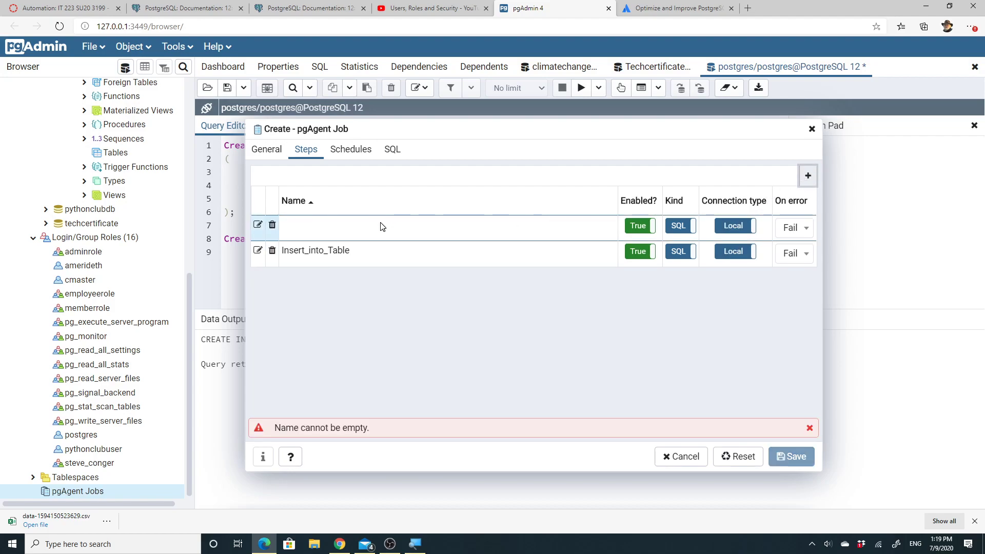
Name the second step Refresh_index and review its enabled local SQL settings on postgres
click(340, 231)
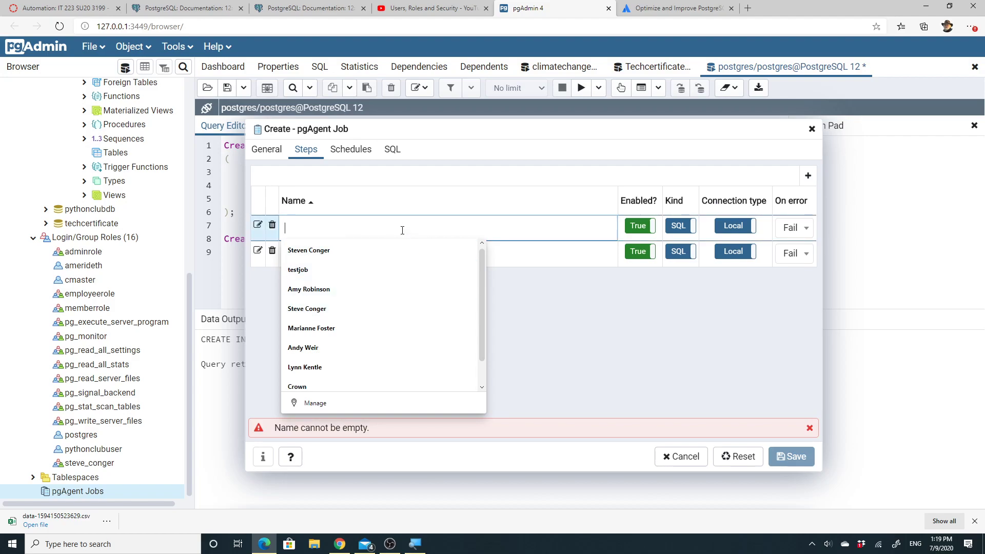
text(R)
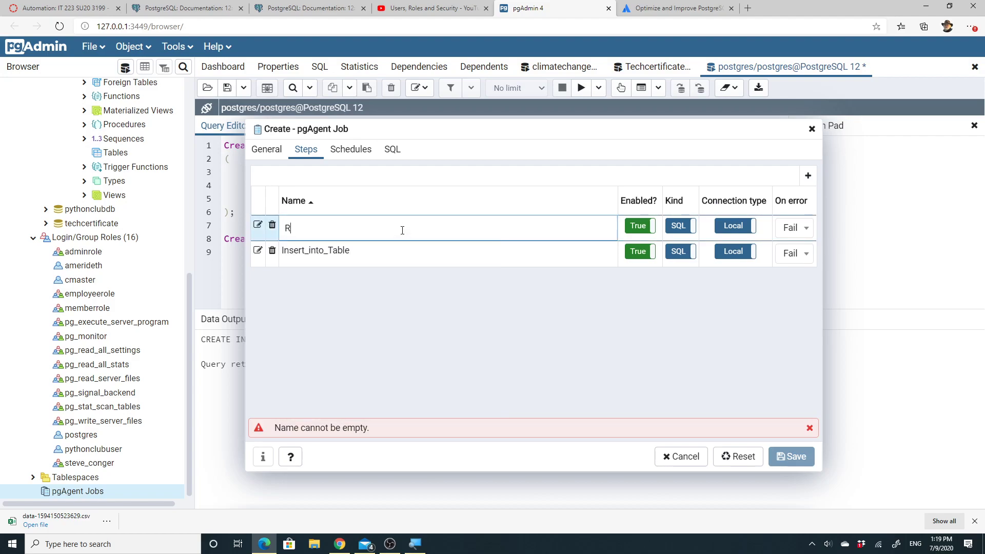
text(efres_index)
click(258, 225)
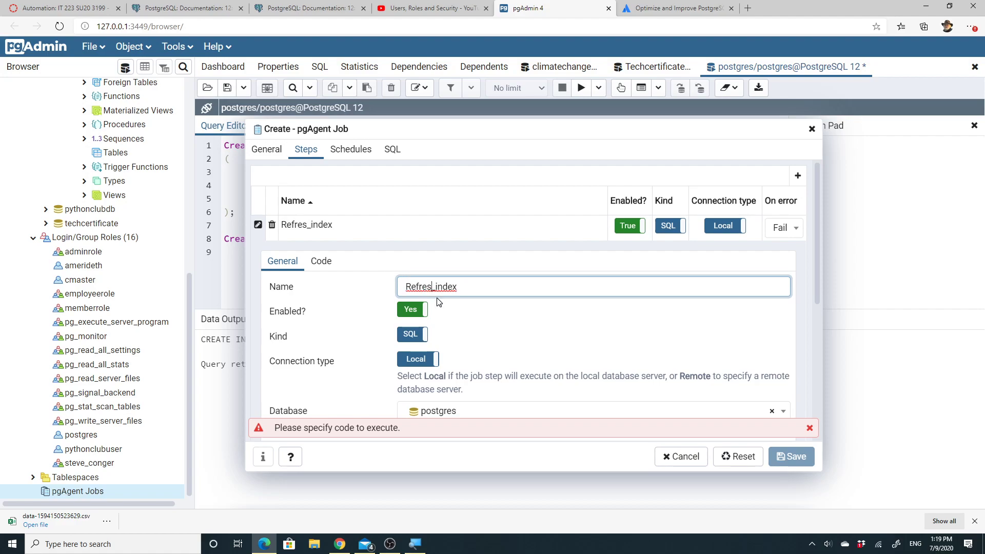
text(h)
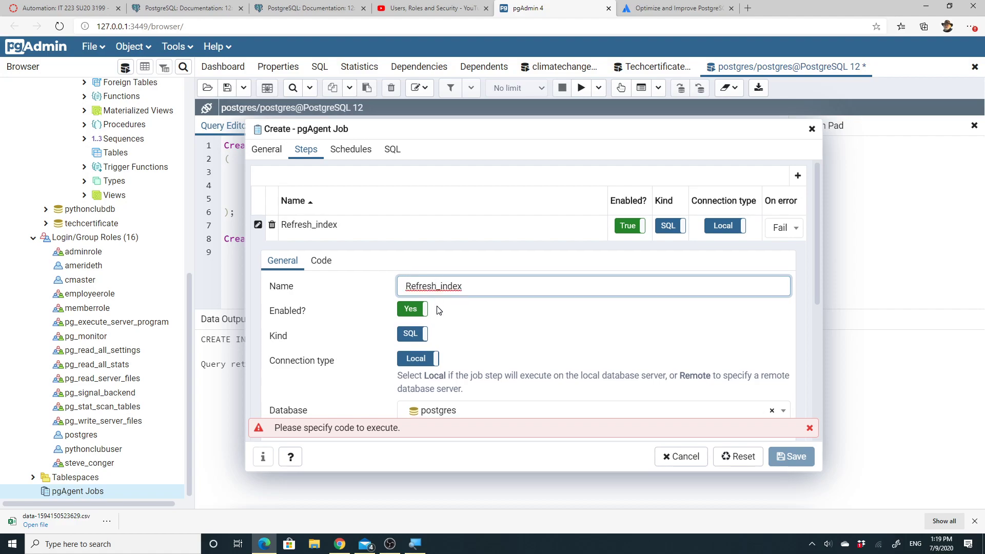
scroll(438, 310, down, 5)
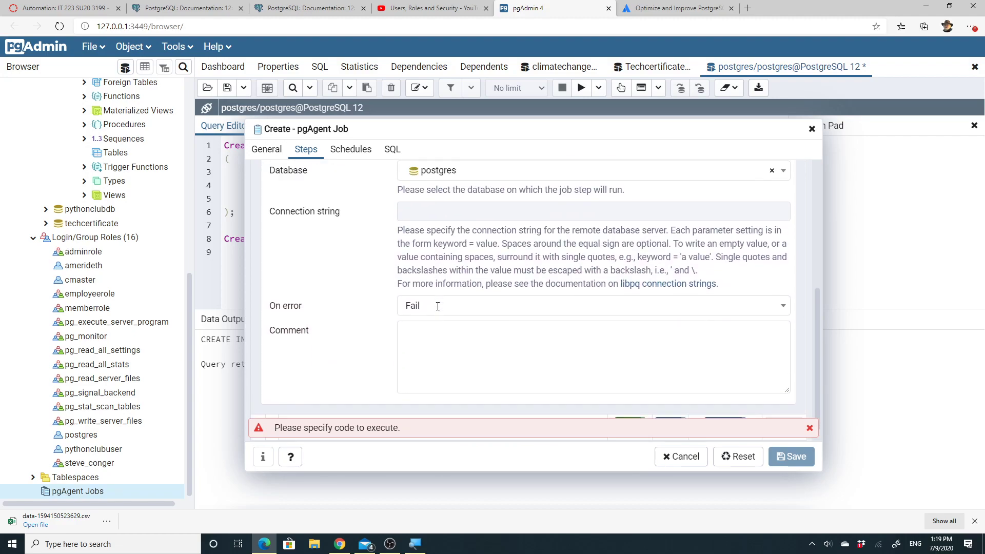
scroll(438, 306, up, 5)
click(322, 221)
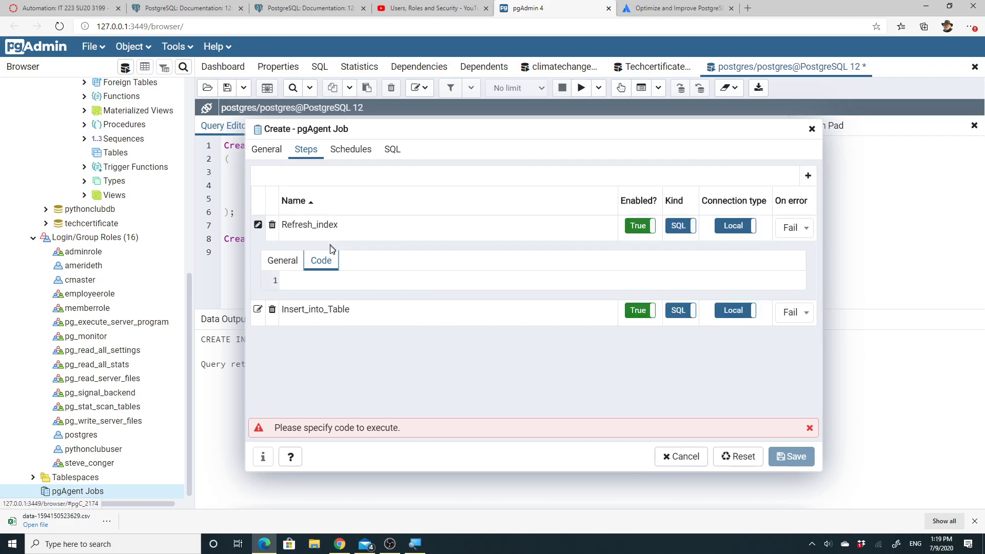
Enter 'Refresh Index test_idx' as the Refresh_index step's code, then show the job's schedules
mouse_move(422, 126)
mouse_down()
mouse_move(479, 135)
mouse_move(459, 166)
mouse_move(503, 201)
mouse_move(423, 162)
mouse_move(416, 146)
mouse_up()
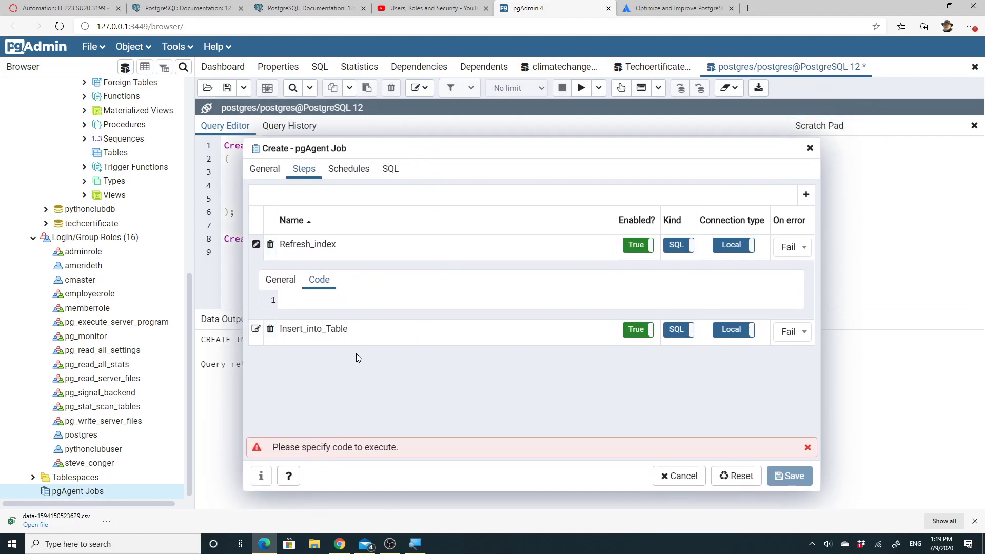
click(329, 300)
text(R)
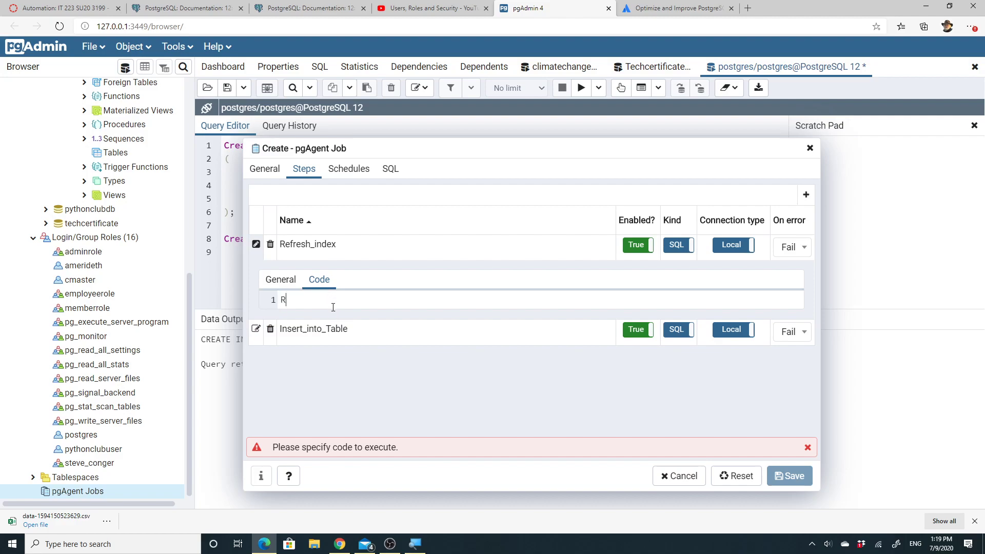
text(efresh Index)
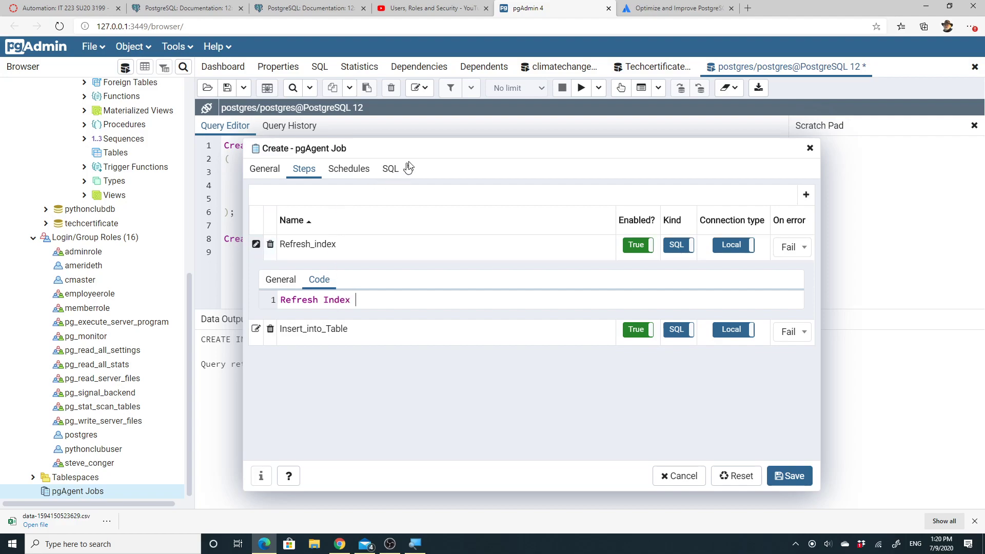
drag(410, 152, 439, 184)
click(397, 332)
text(test)
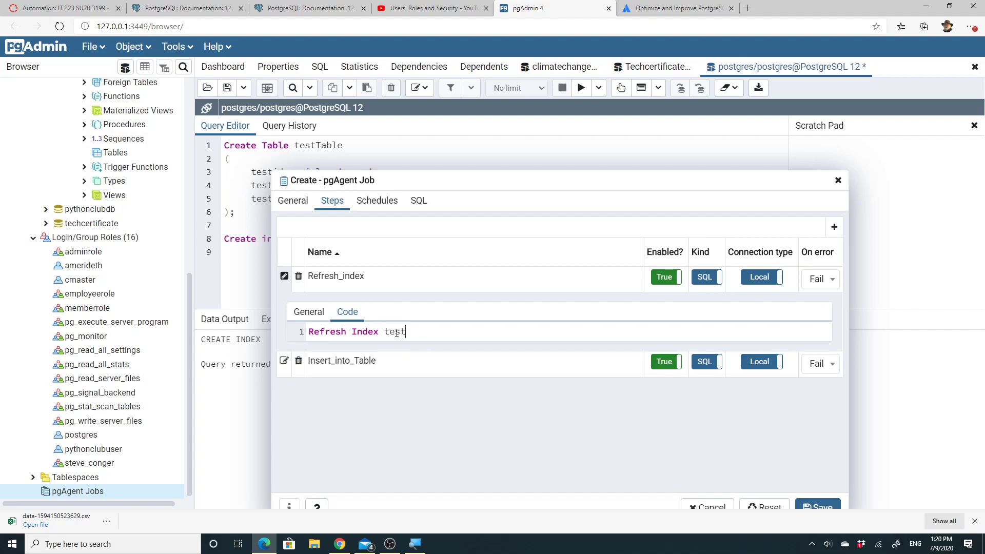
text(_idx)
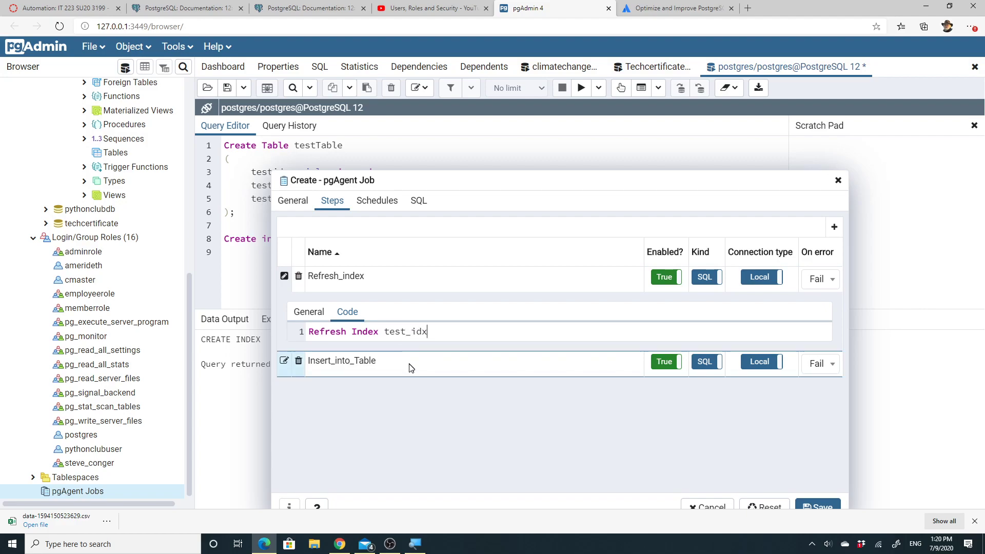
drag(480, 180, 435, 135)
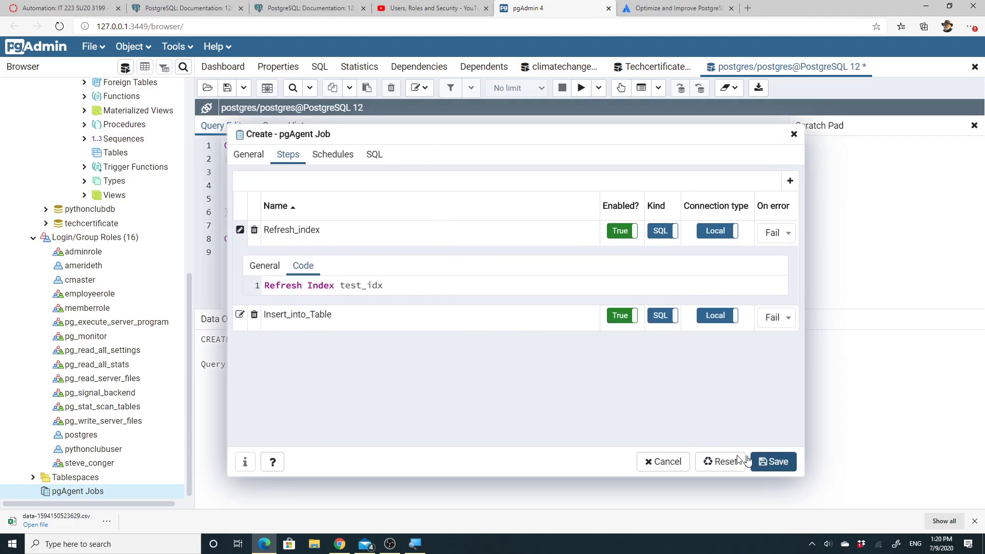
click(333, 155)
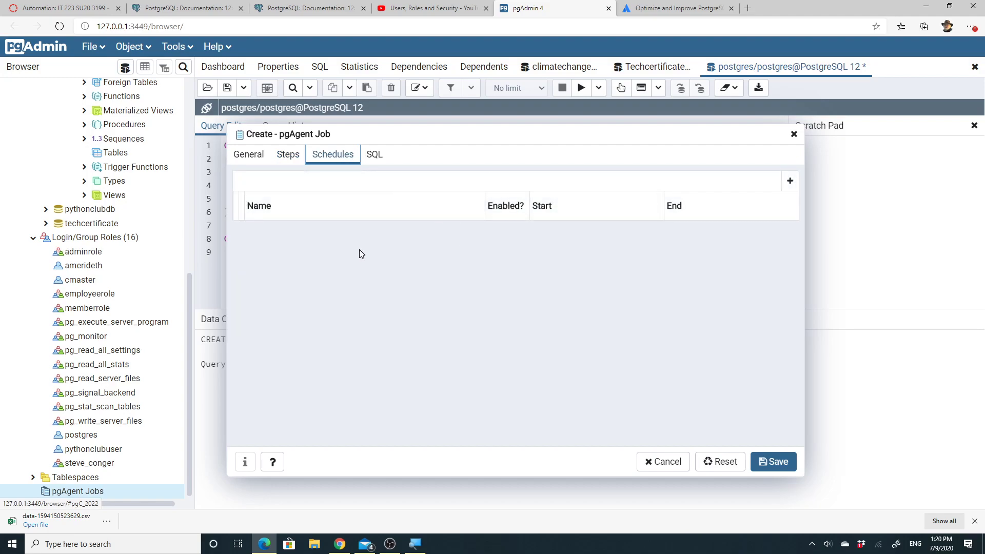
Add a new schedule to the job and name it testjob
click(790, 181)
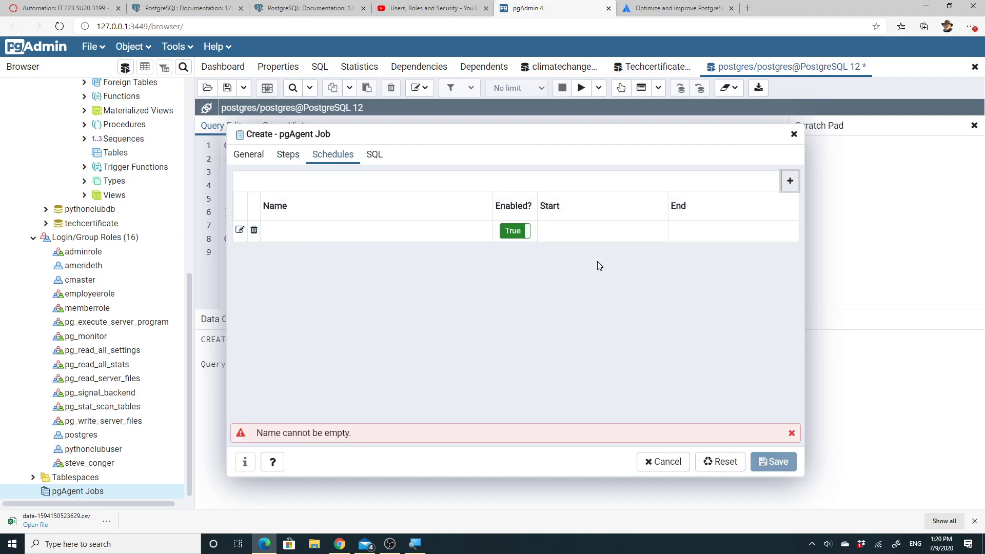
click(343, 234)
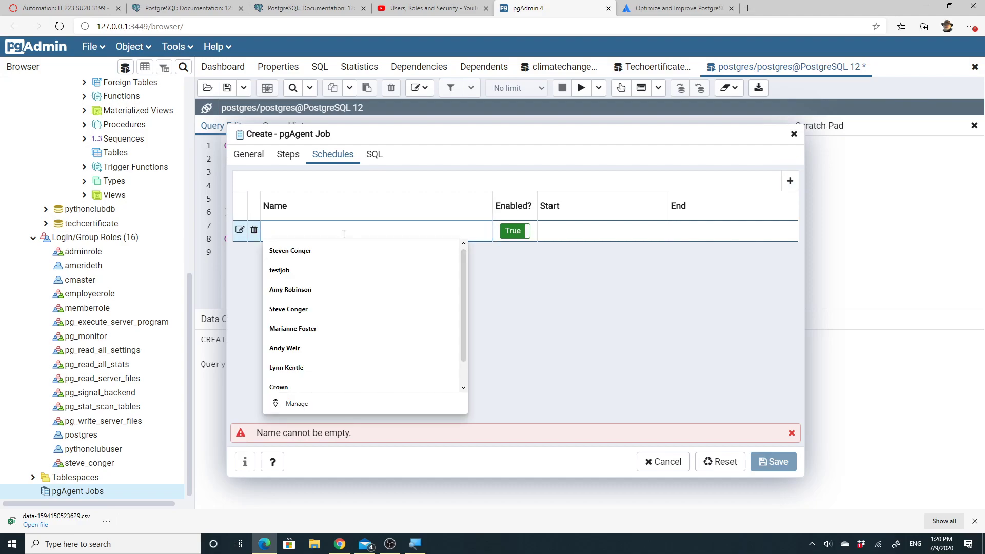
text(test)
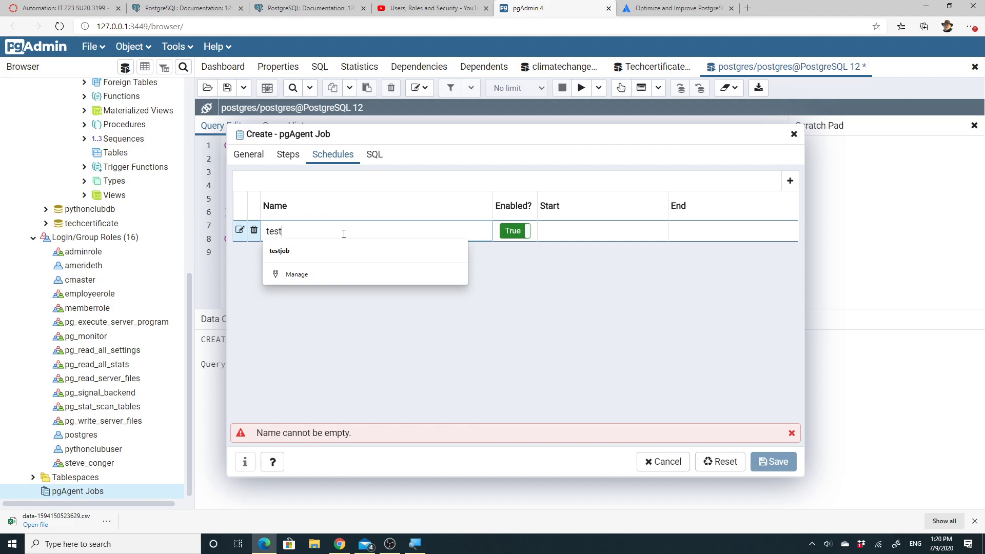
click(282, 252)
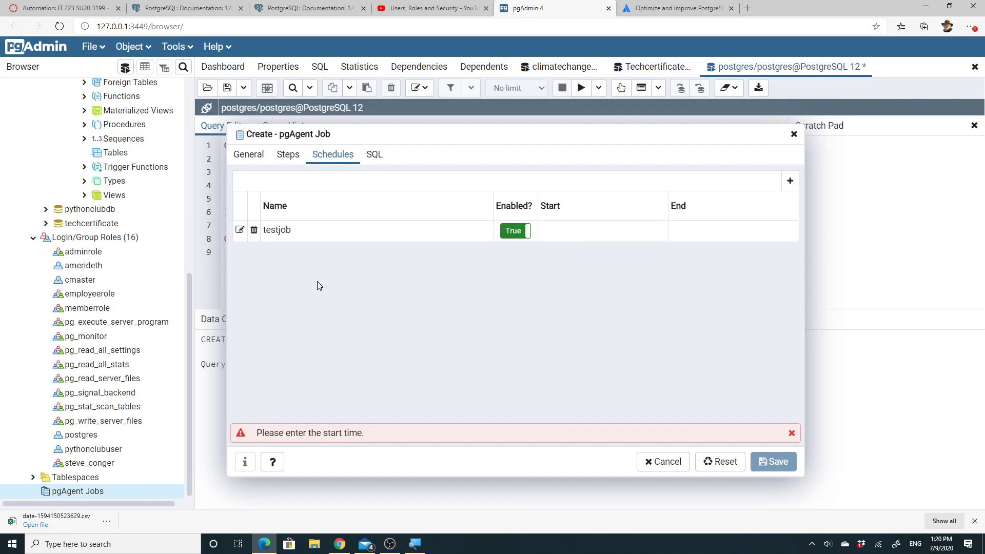
click(240, 230)
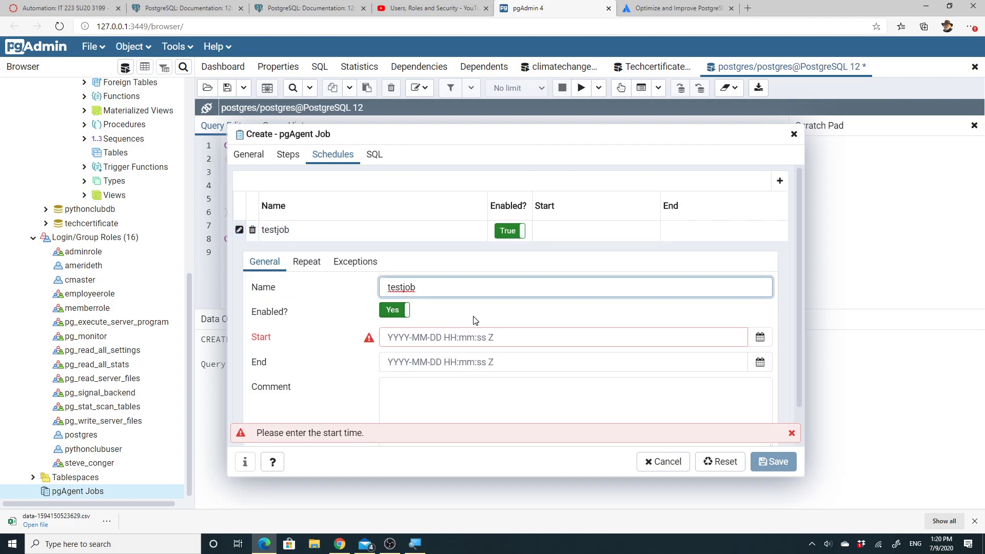
scroll(473, 321, down, 1)
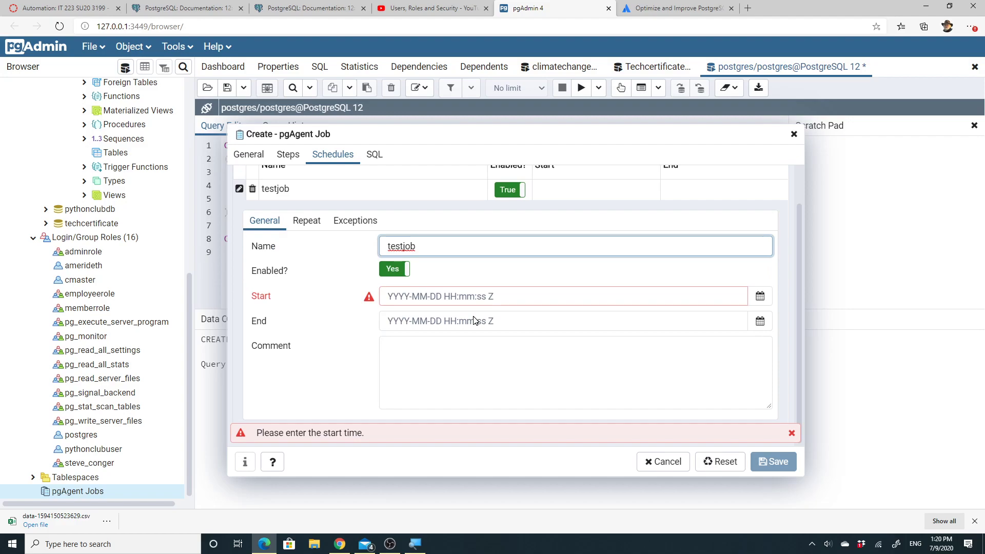
click(761, 297)
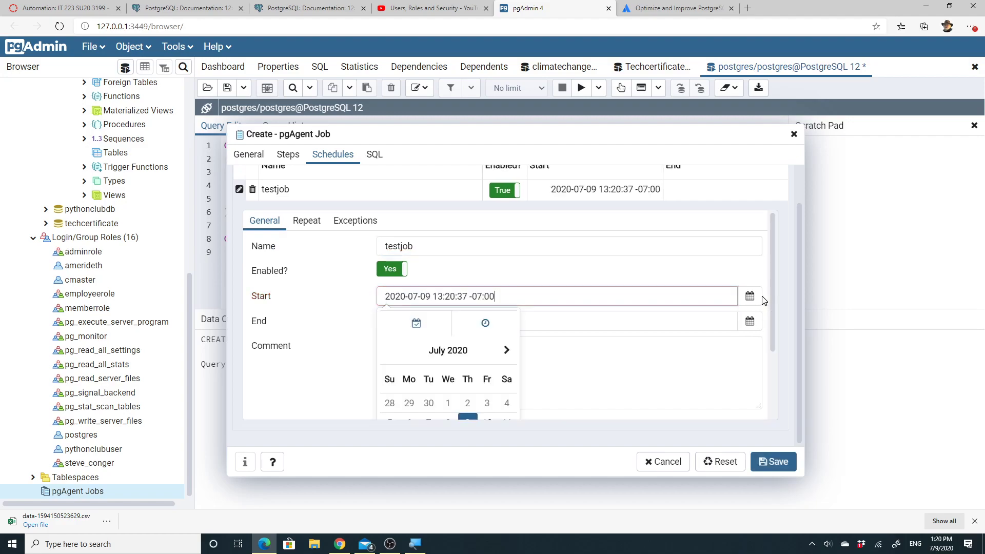
click(546, 328)
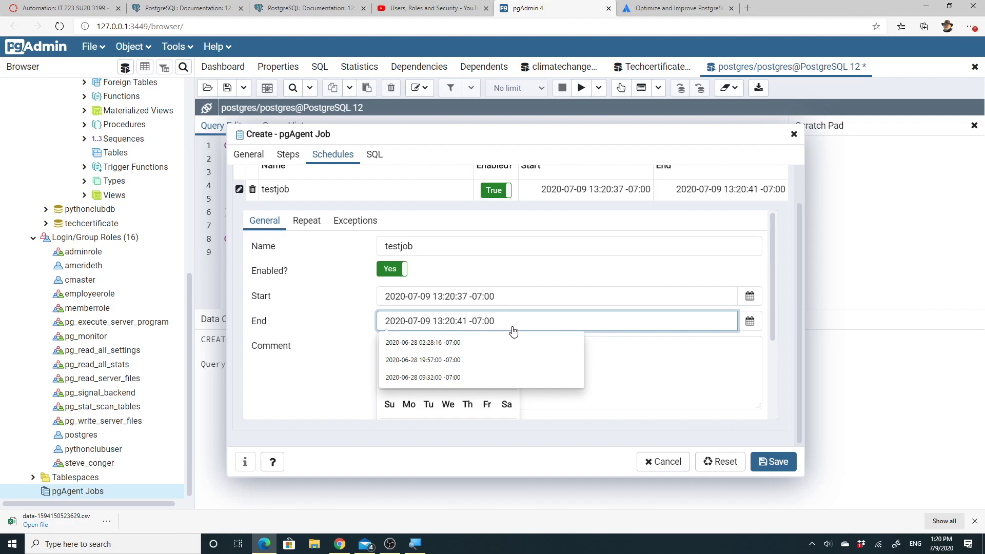
key(Escape)
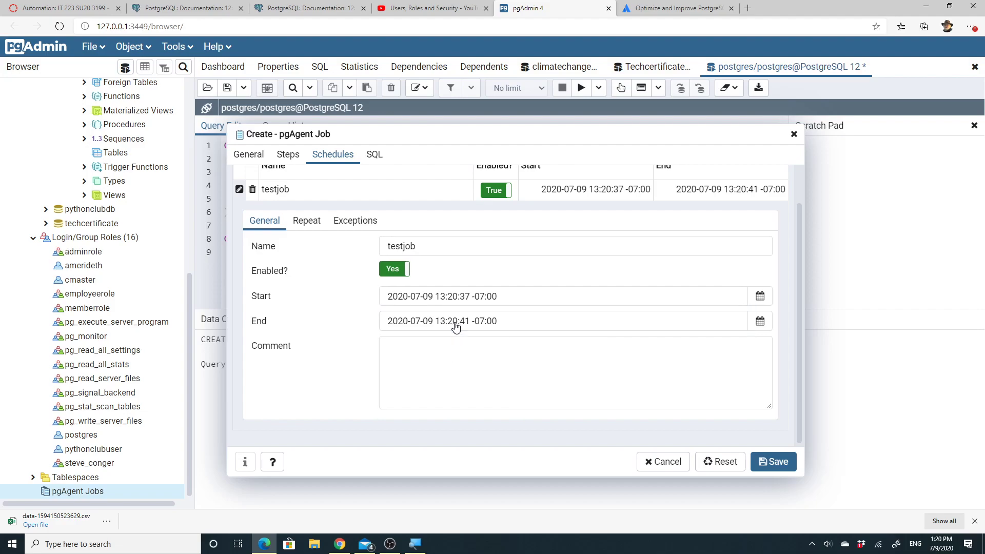
click(455, 323)
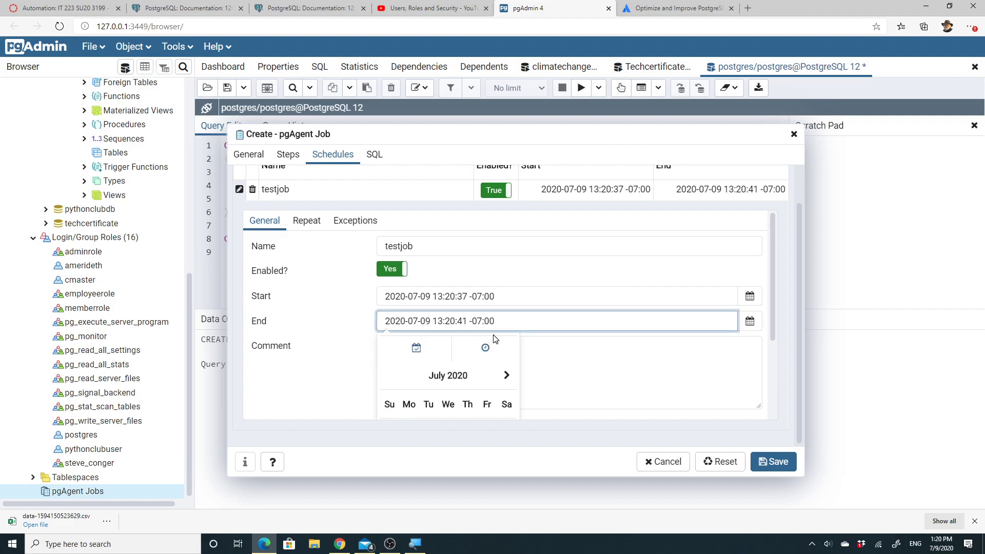
key(BackSpace)
text(5)
click(561, 378)
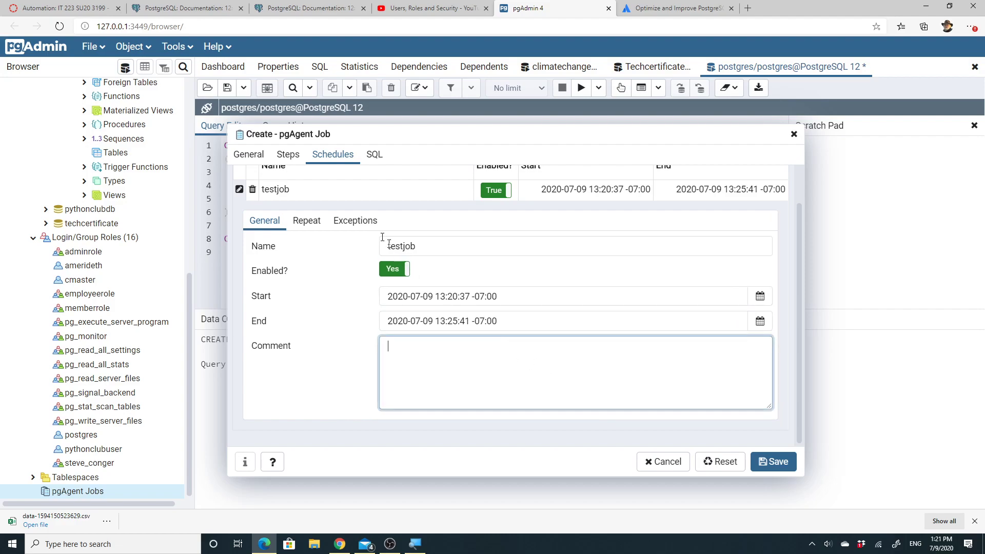
In the schedule's Repeat settings, choose Wednesday and Thursday as week days
click(309, 224)
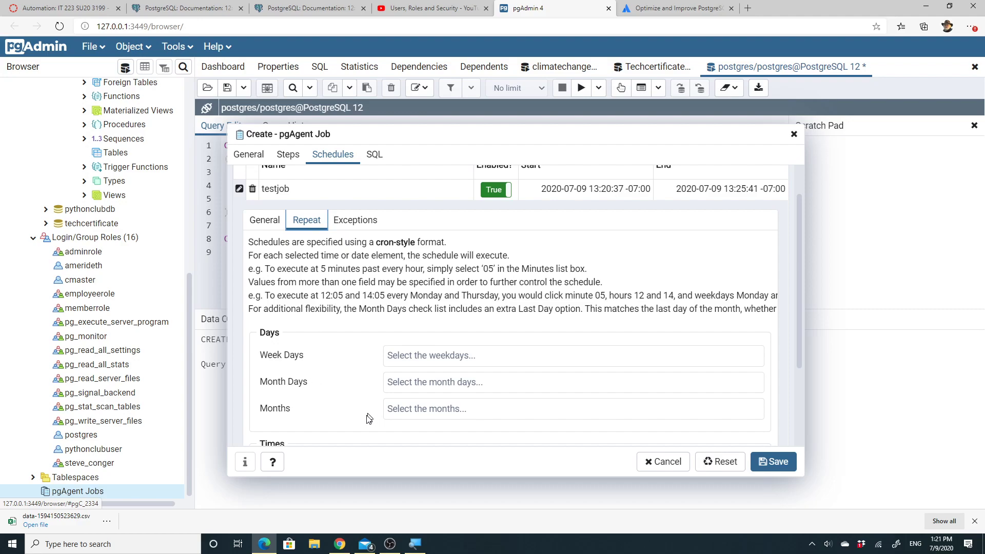
scroll(370, 420, down, 1)
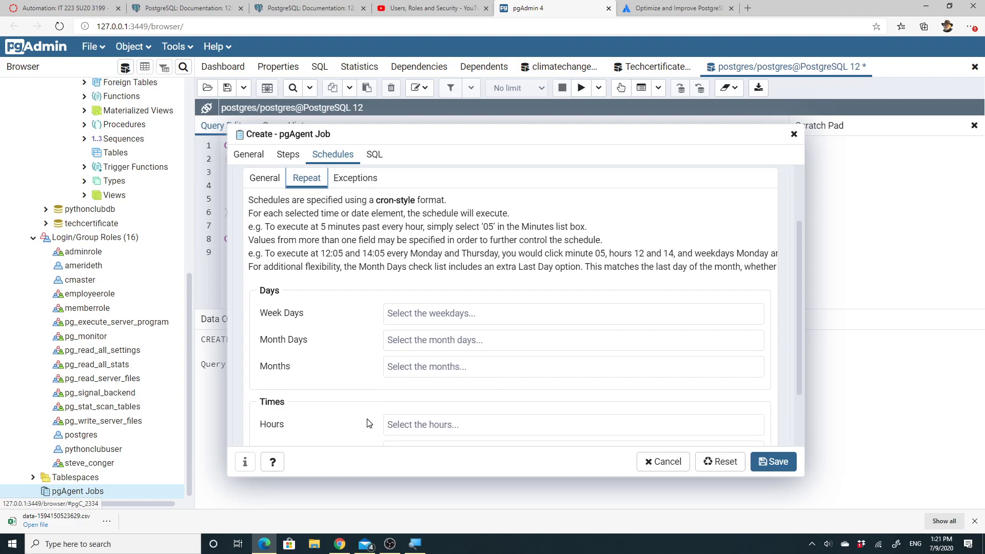
scroll(368, 423, up, 1)
click(544, 357)
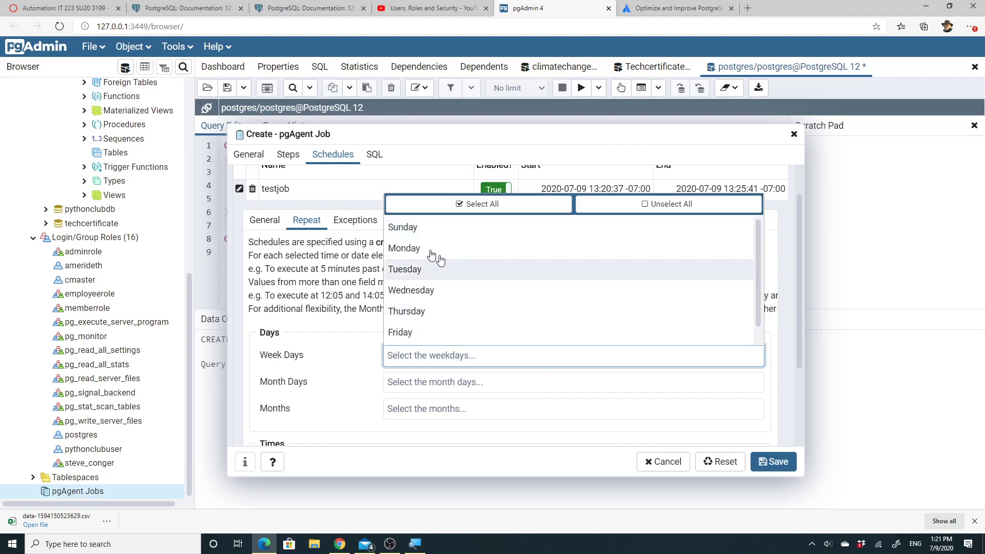
click(418, 296)
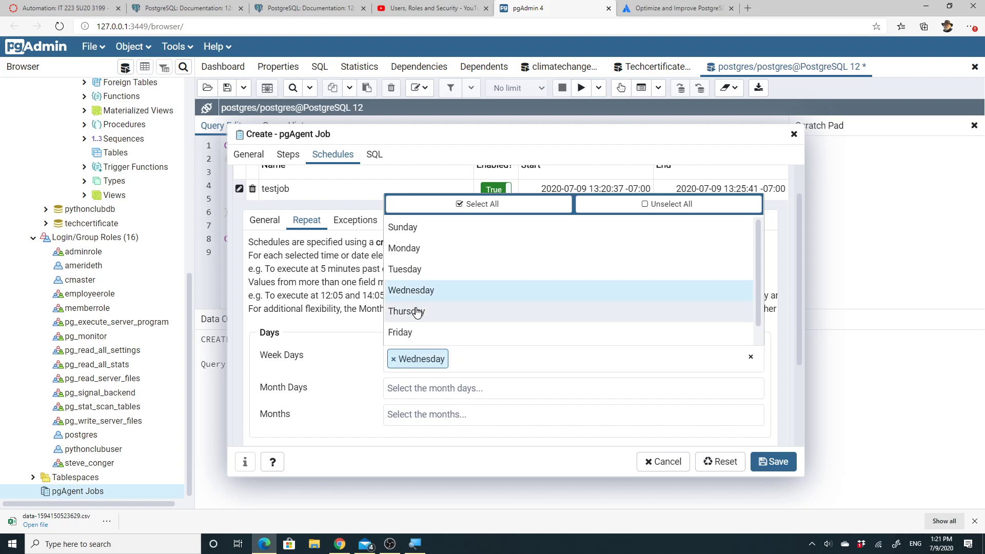
click(417, 315)
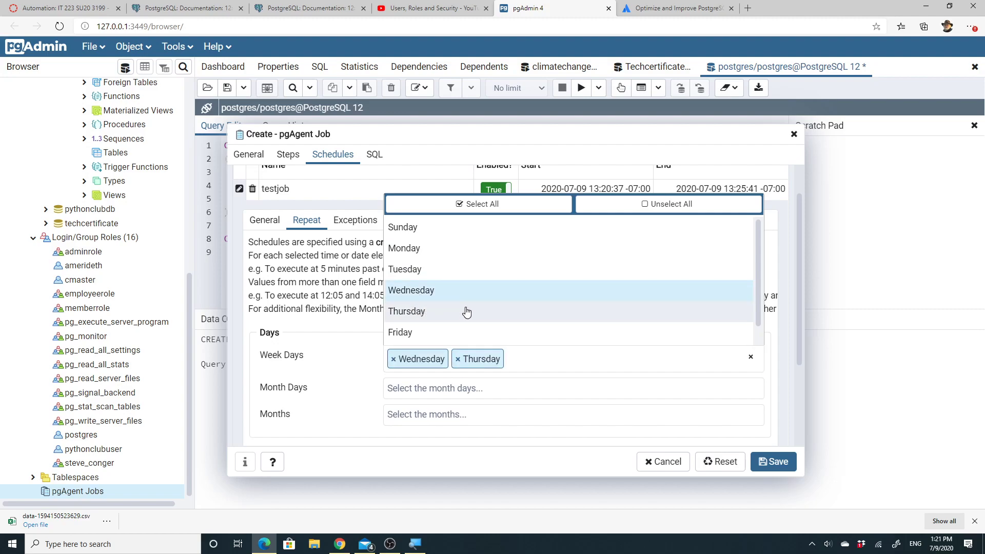
Choose the 9th and 10th as the schedule's month days
click(455, 397)
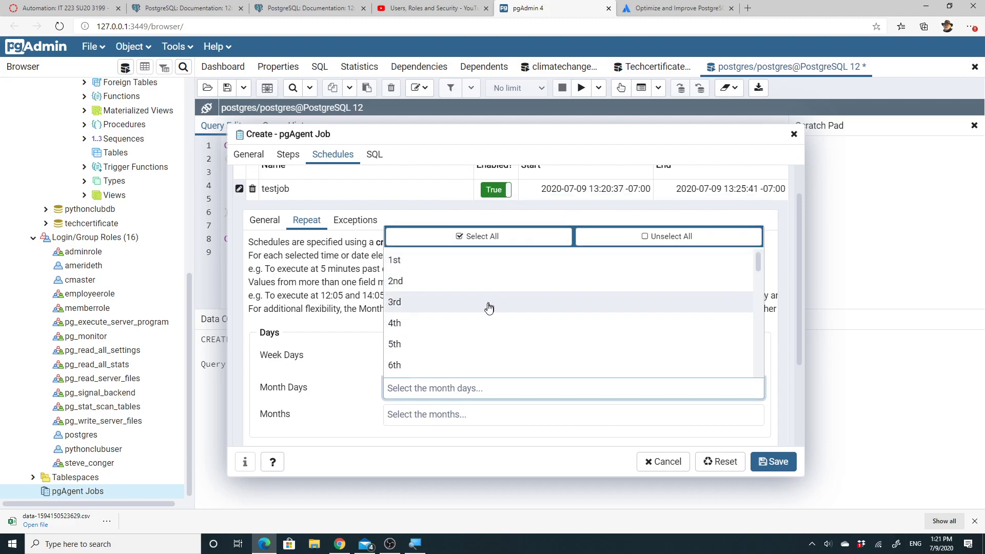
scroll(488, 308, down, 4)
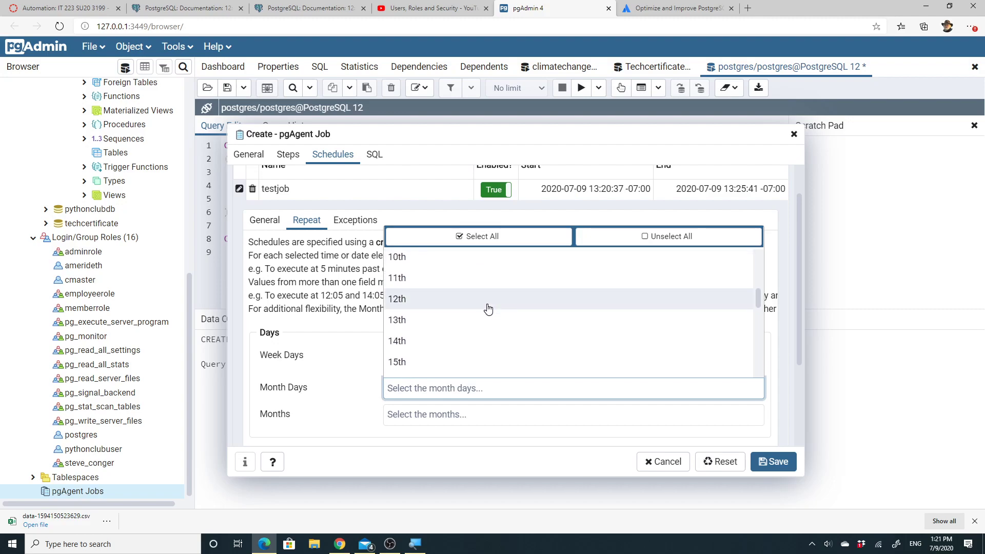
scroll(462, 267, up, 3)
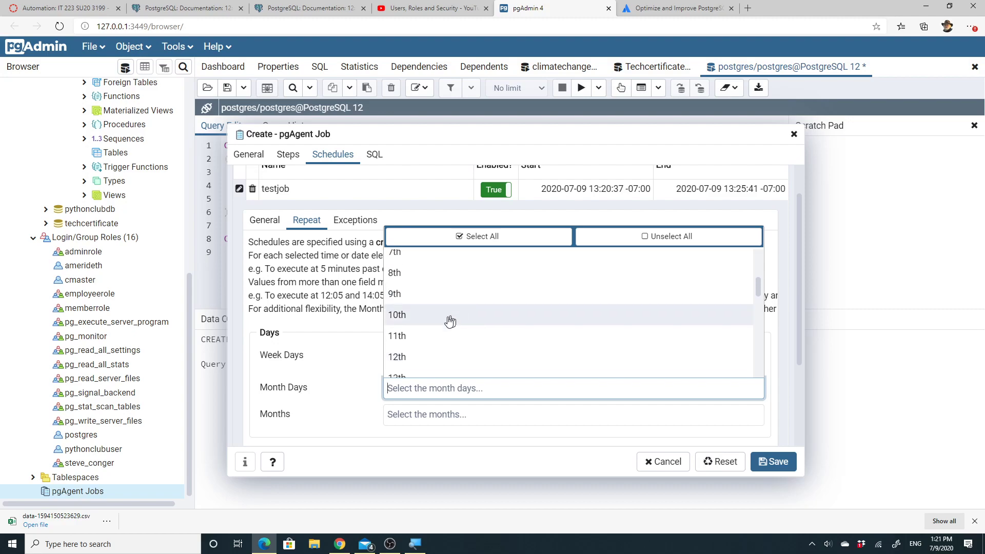
click(399, 301)
click(400, 315)
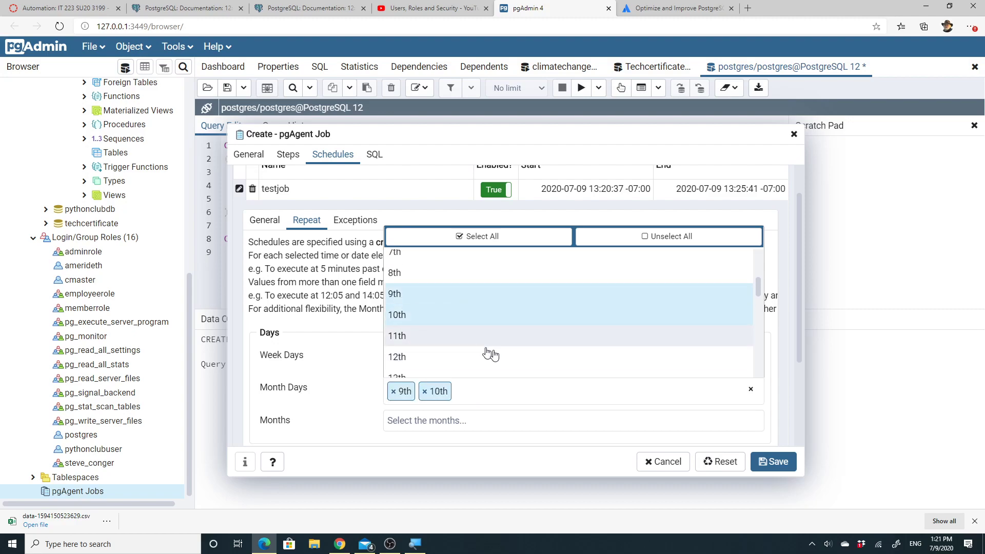
Limit the schedule's months to July
click(439, 422)
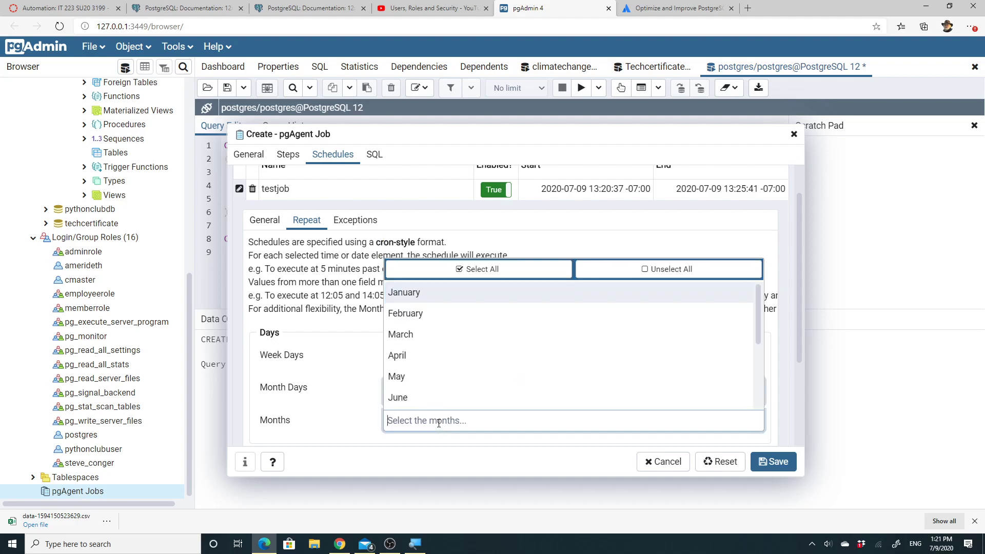
click(439, 422)
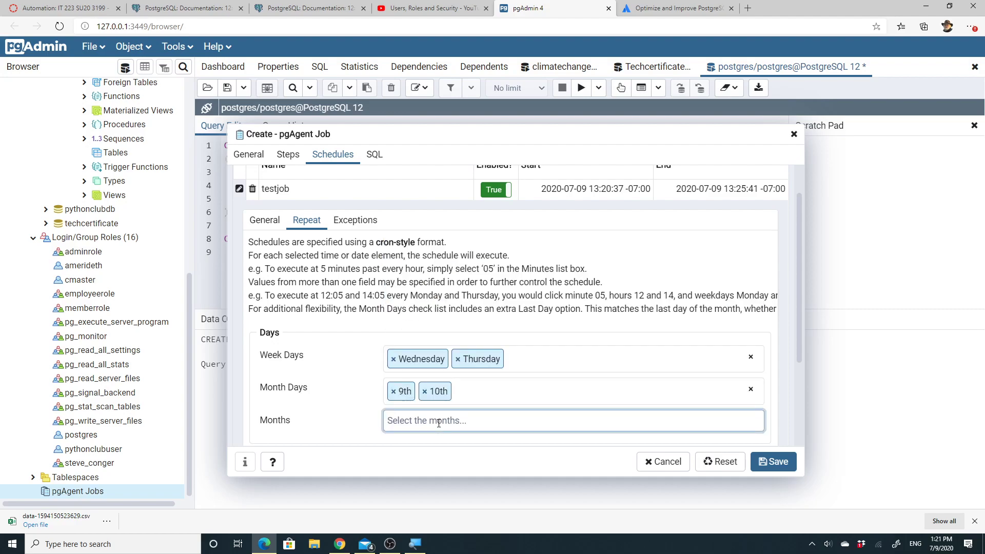
click(439, 421)
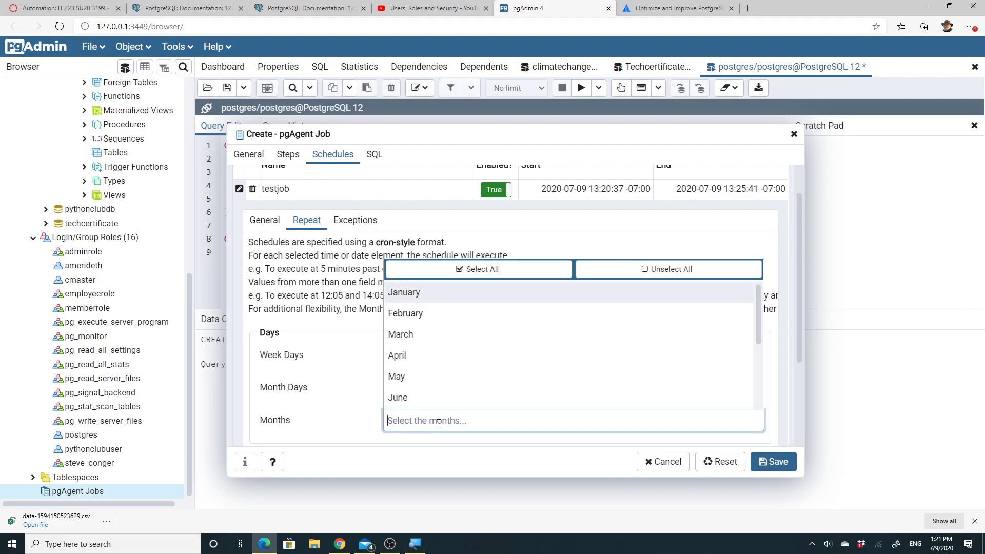
scroll(403, 400, down, 1)
click(403, 399)
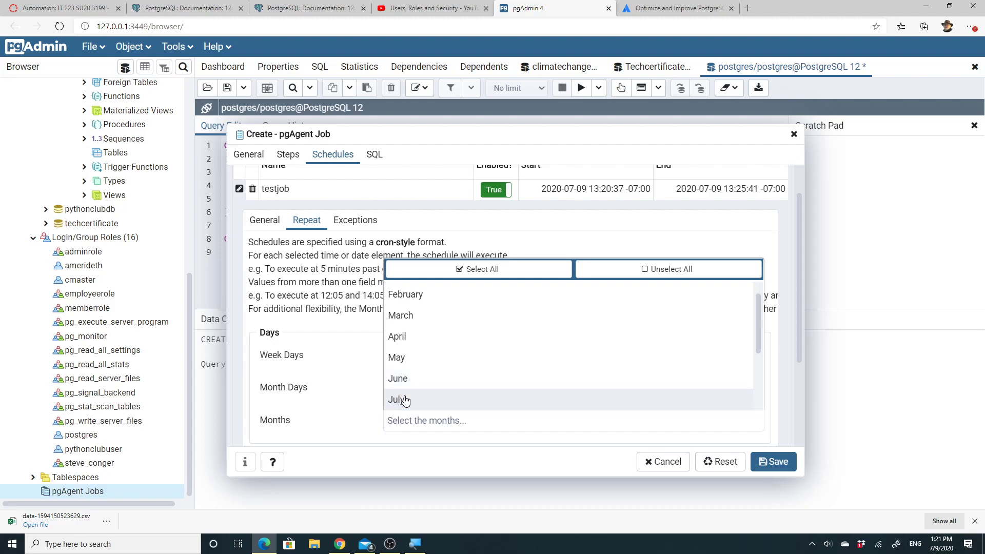
click(365, 407)
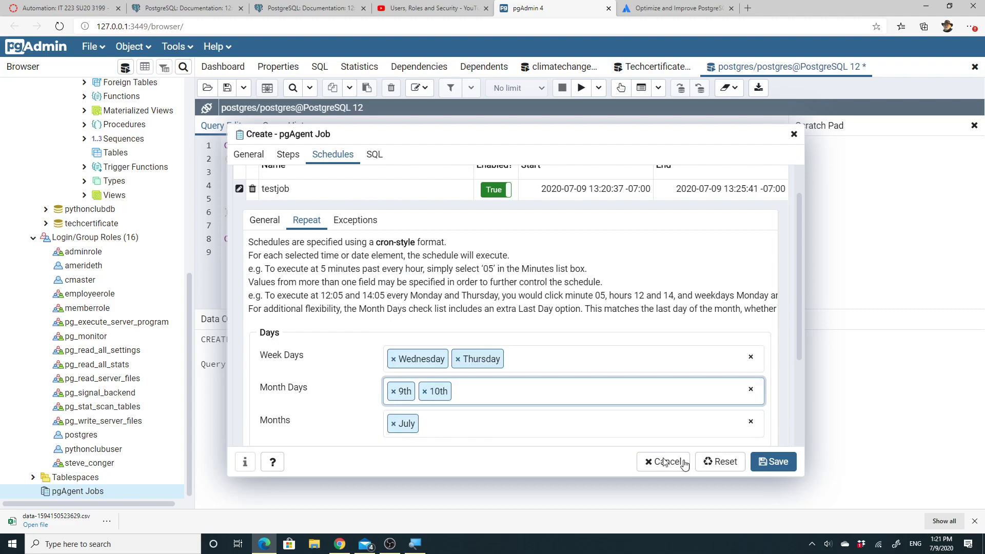
Save the Insert_testTable job and view the pgAgent Jobs list in Properties
click(778, 467)
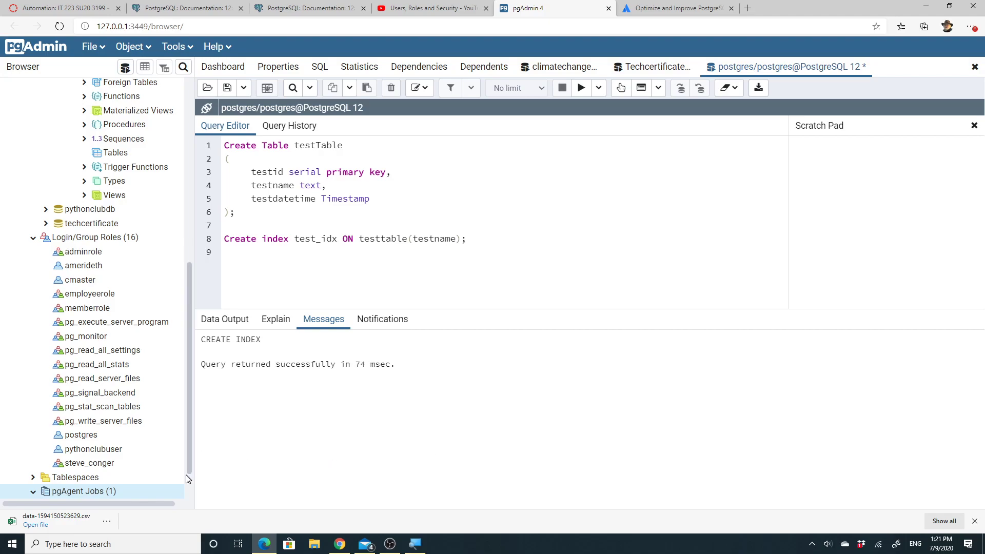
scroll(189, 471, down, 1)
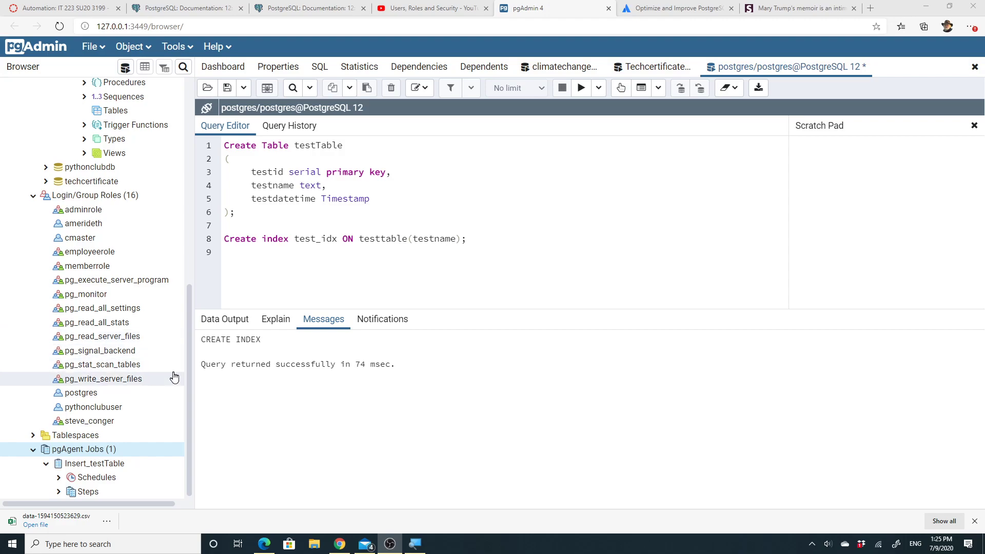
right_click(119, 455)
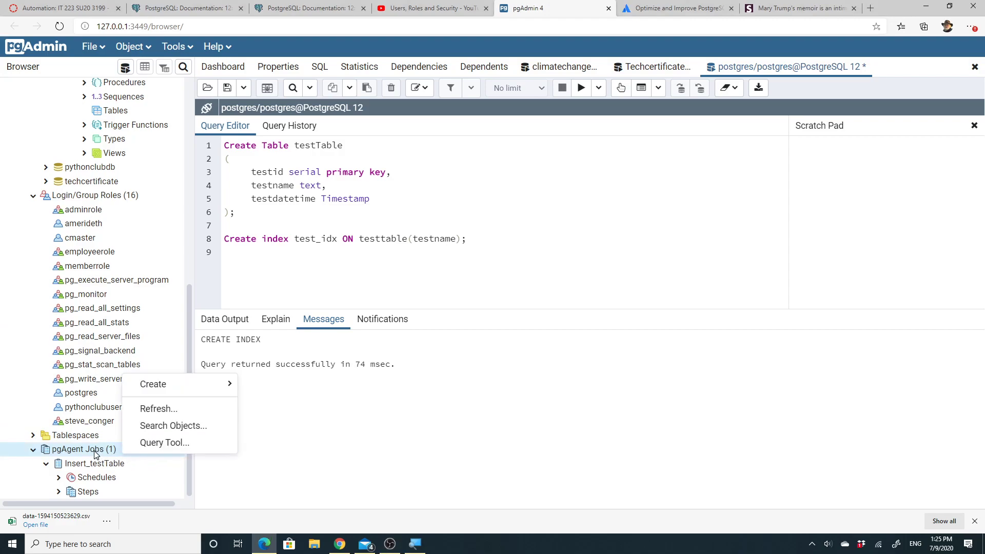
click(131, 464)
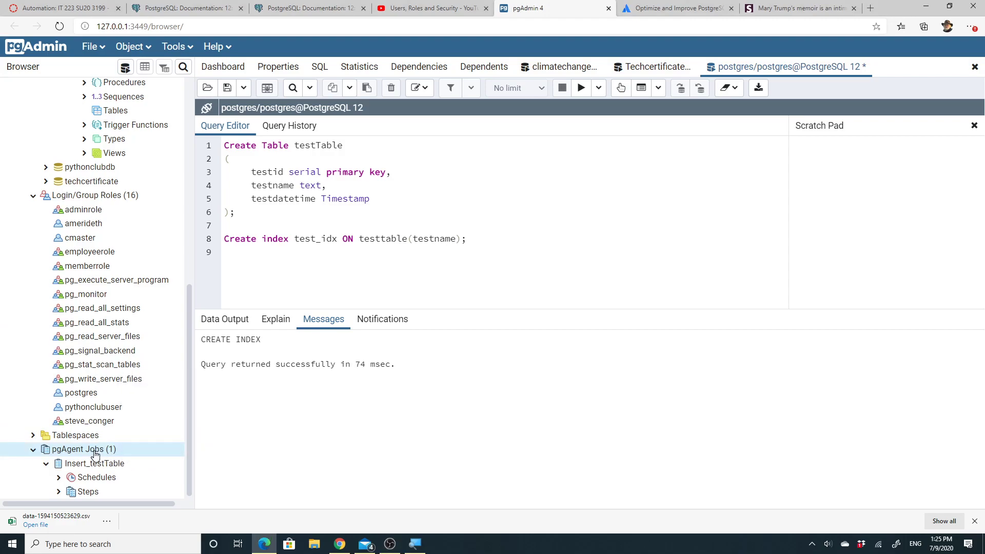
click(281, 70)
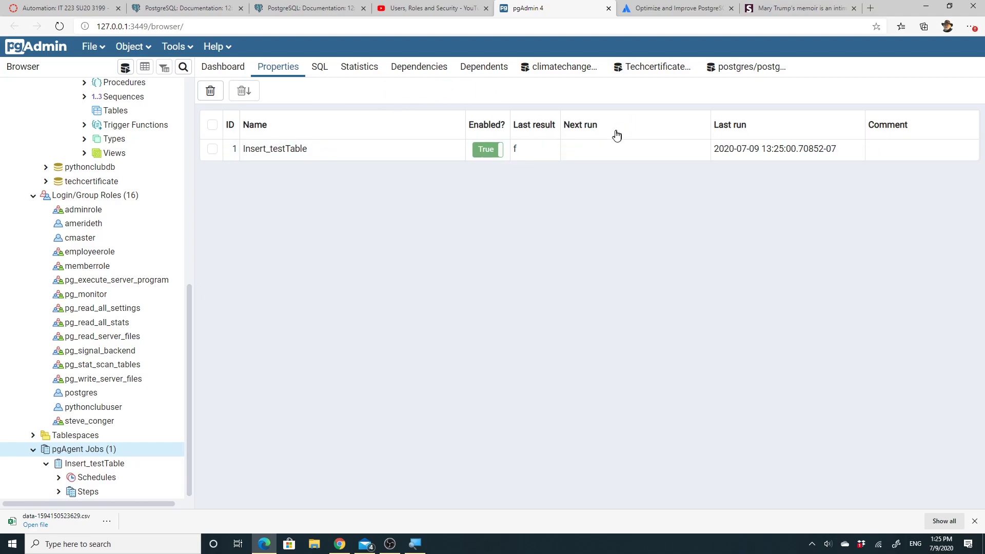
Run SELECT * FROM TEsttable; in the Query Tool to see the job-inserted Test1 rows
click(757, 67)
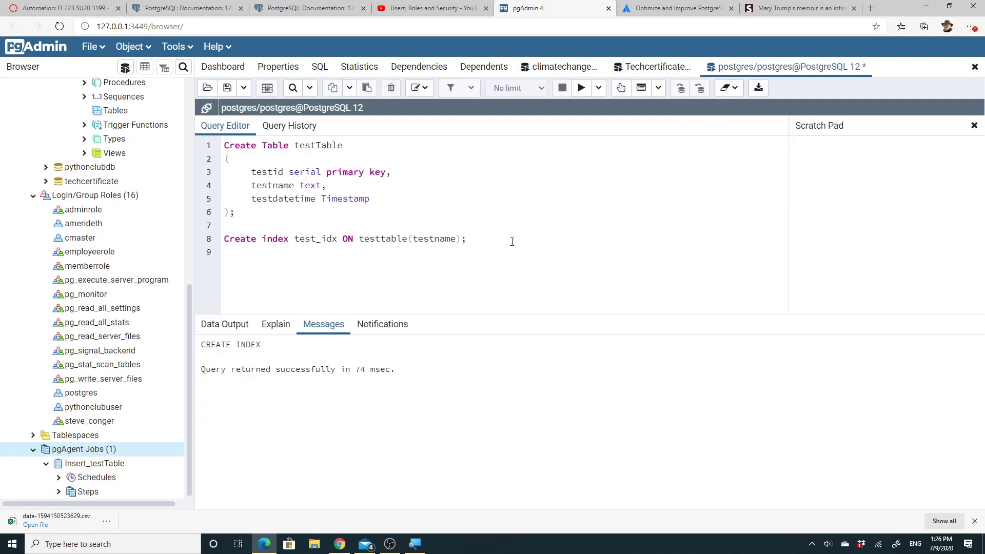
key(Return)
key(Return)
text(SELECT * FRom TEsttabl)
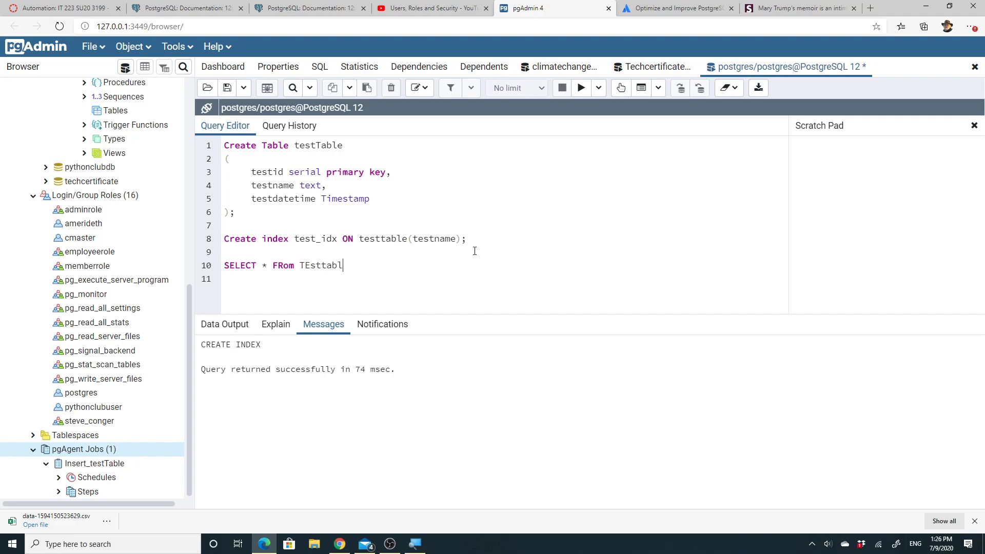
text(e;)
drag(359, 265, 214, 269)
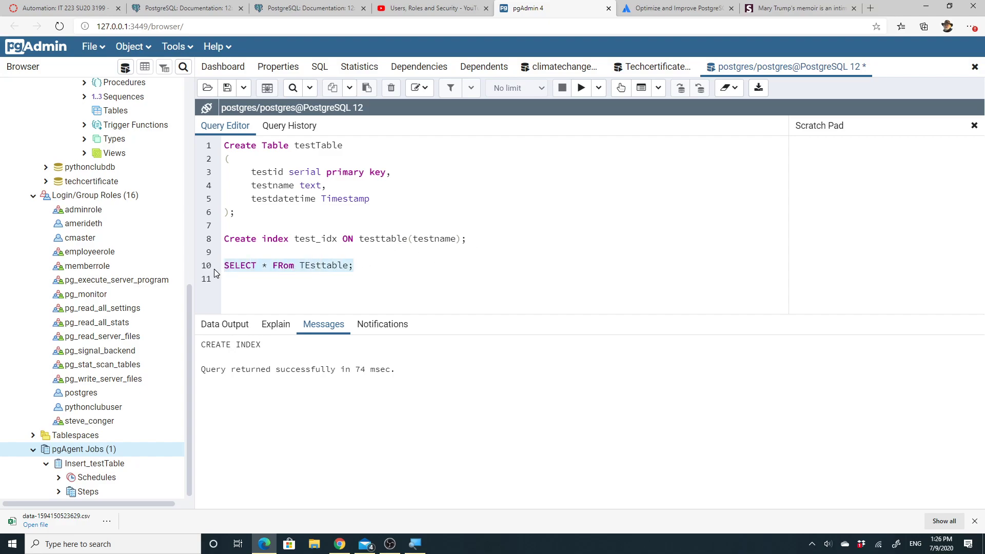
click(582, 89)
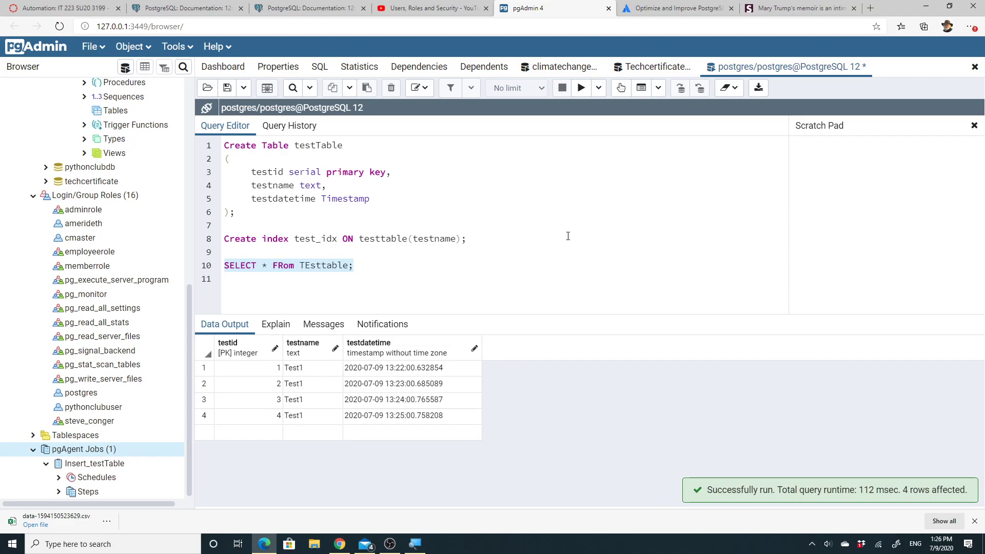
click(491, 233)
drag(465, 239, 224, 239)
click(467, 269)
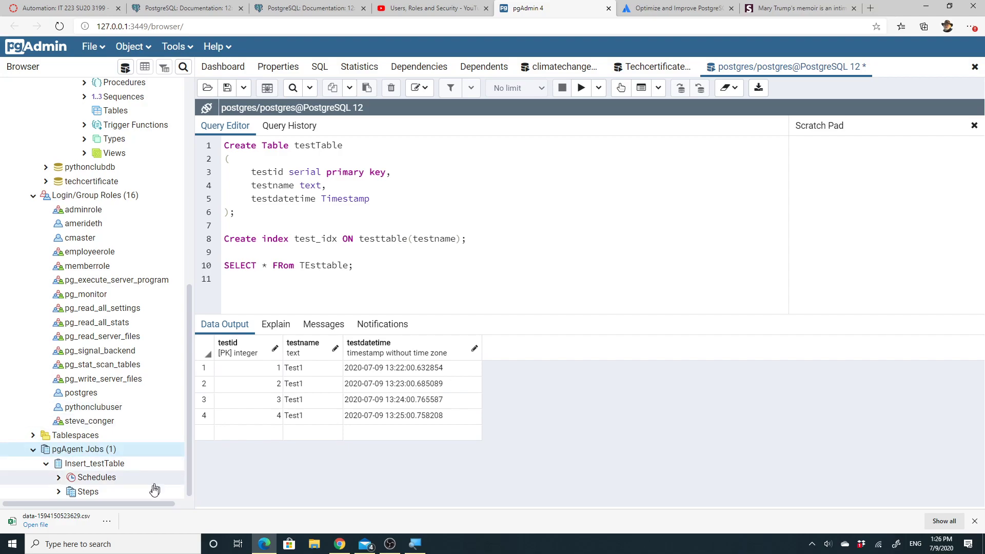
Return to the pgAgent Jobs list, then open the Windows Win+X system tools menu
click(139, 550)
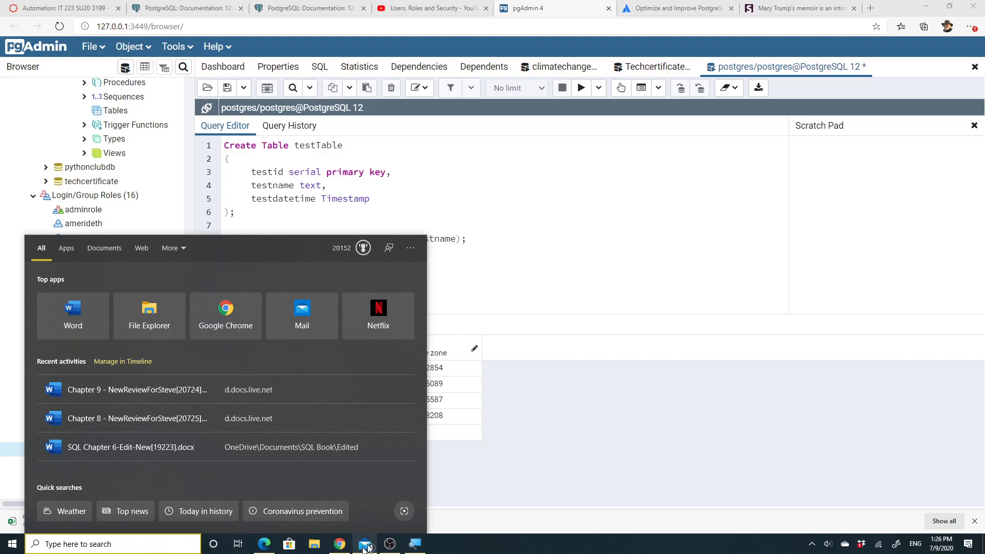
click(565, 262)
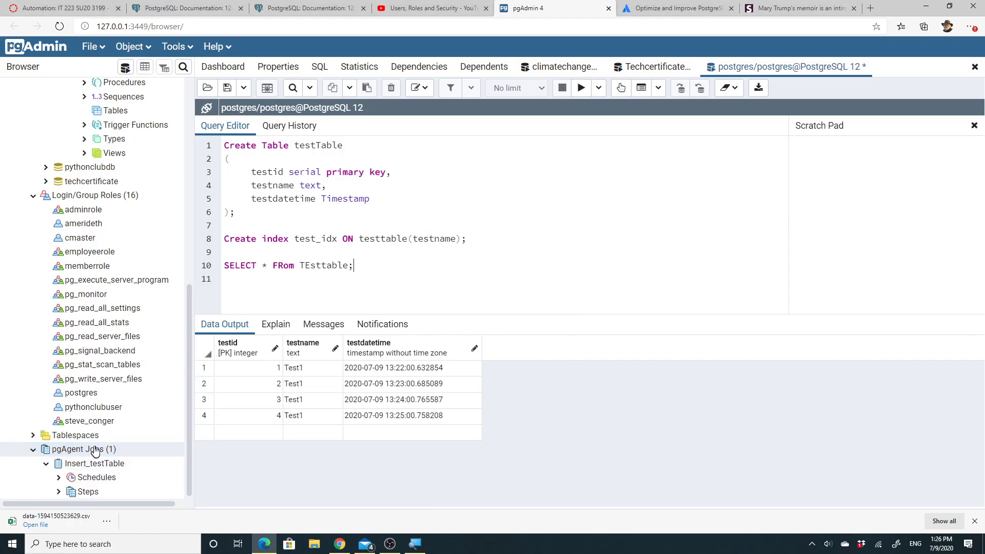
click(278, 67)
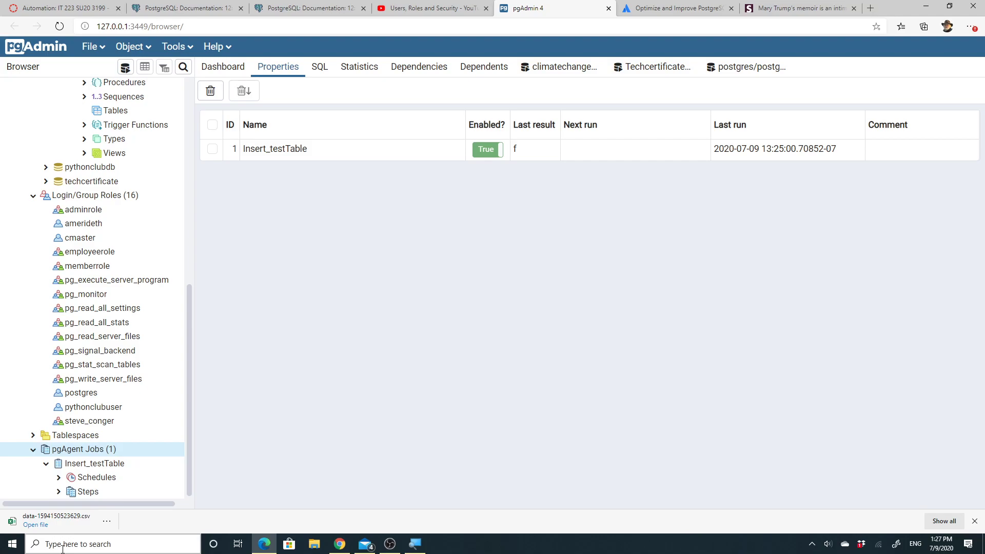
click(14, 546)
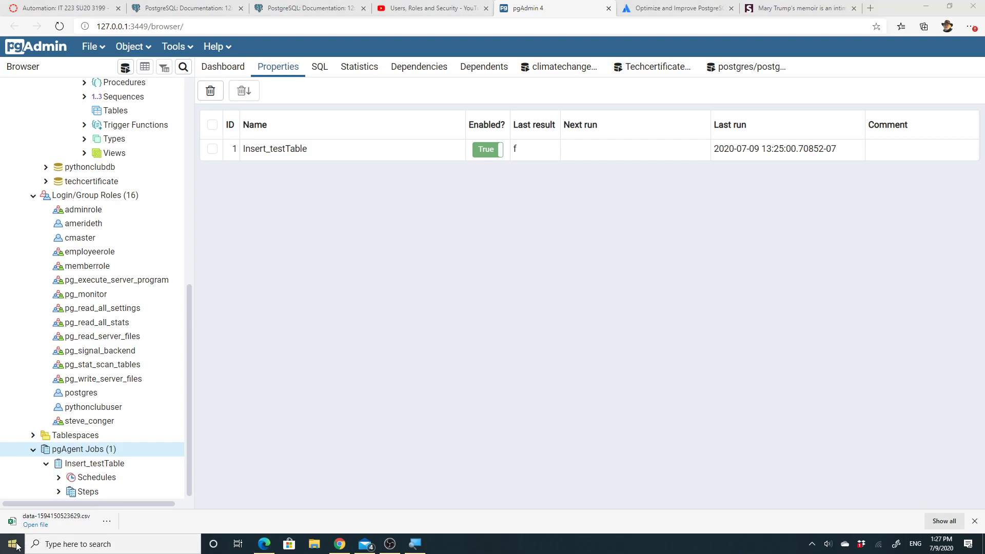
right_click(16, 546)
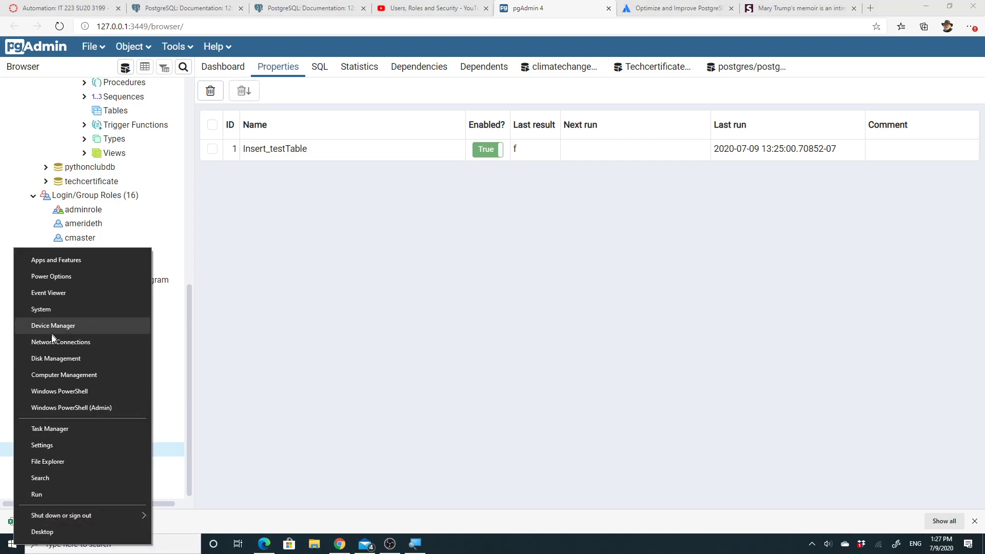
Launch Computer Management and restart the Magnifier app
click(80, 375)
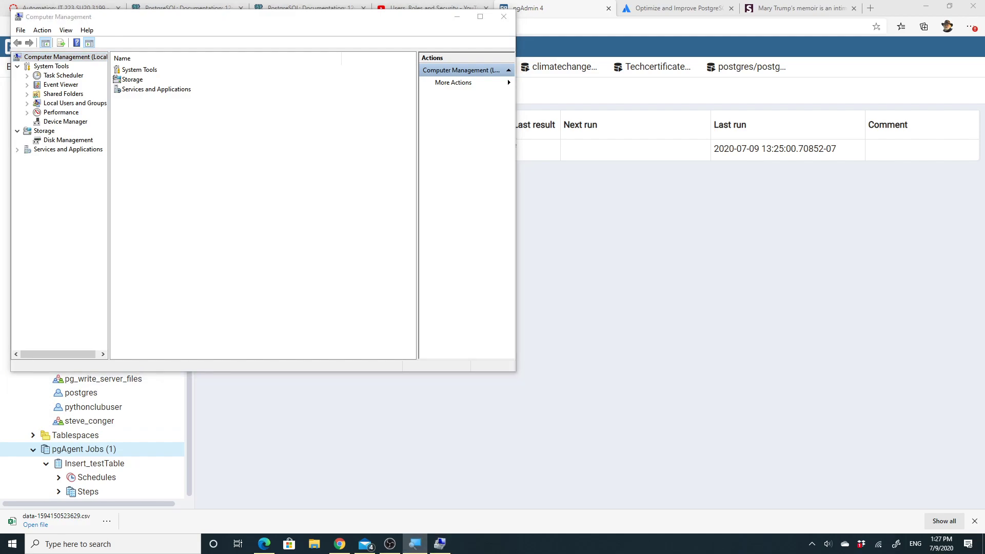
key(alt+Tab)
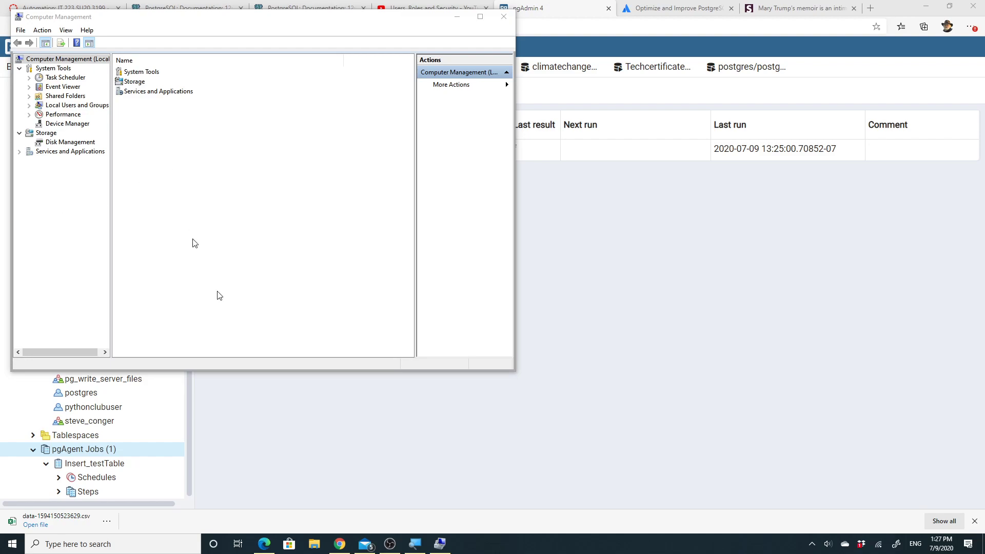
right_click(417, 546)
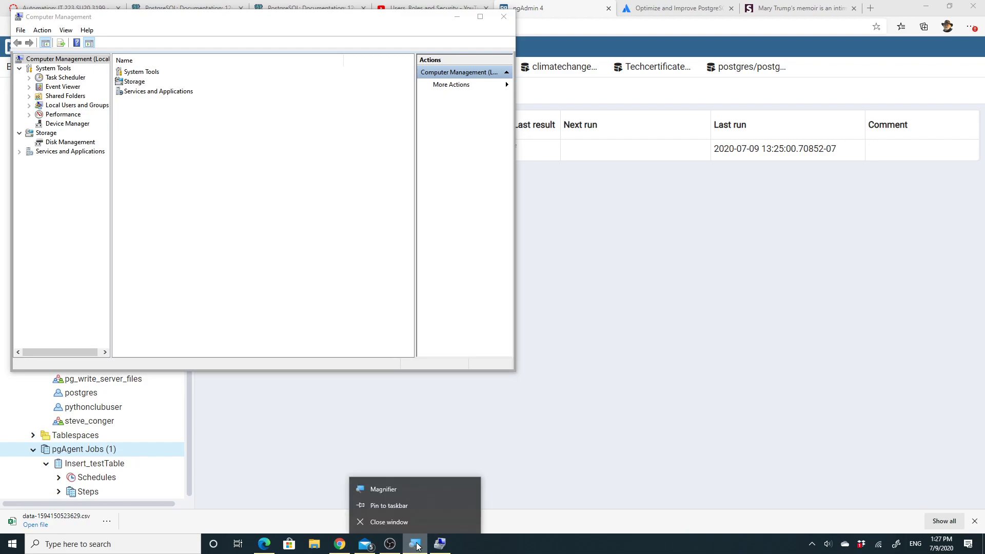
click(393, 523)
click(145, 548)
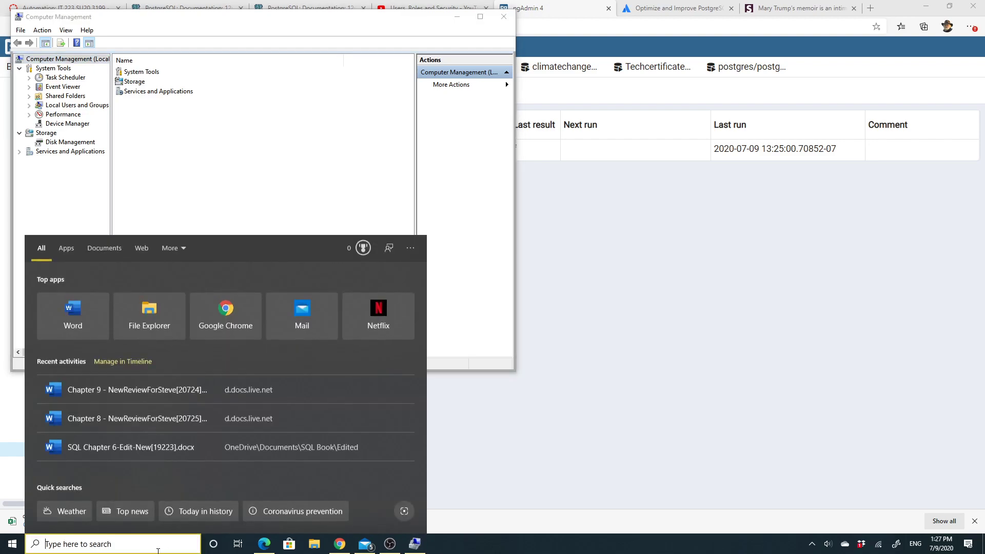
text(mag)
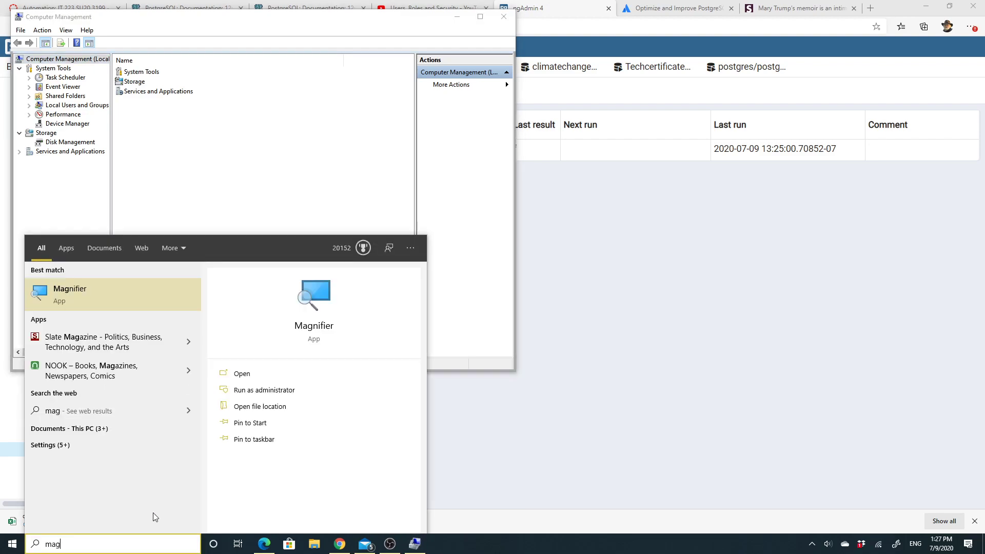
click(322, 291)
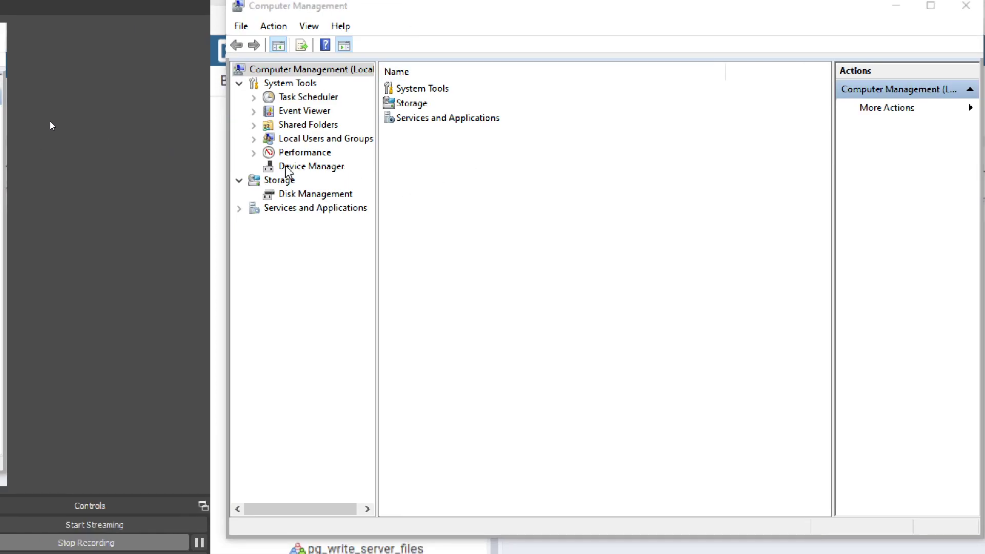
Expand Event Viewer and its Windows Logs category
click(254, 111)
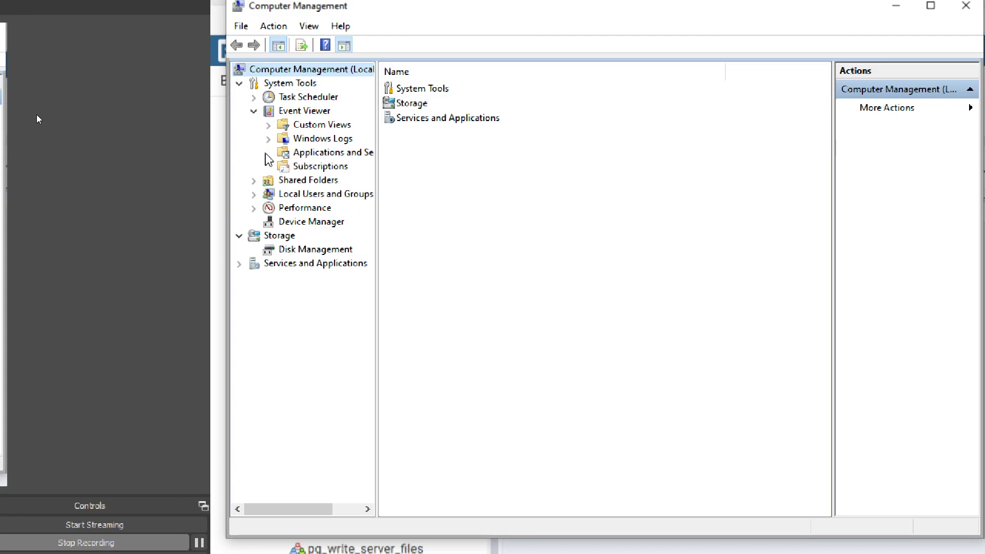
click(329, 154)
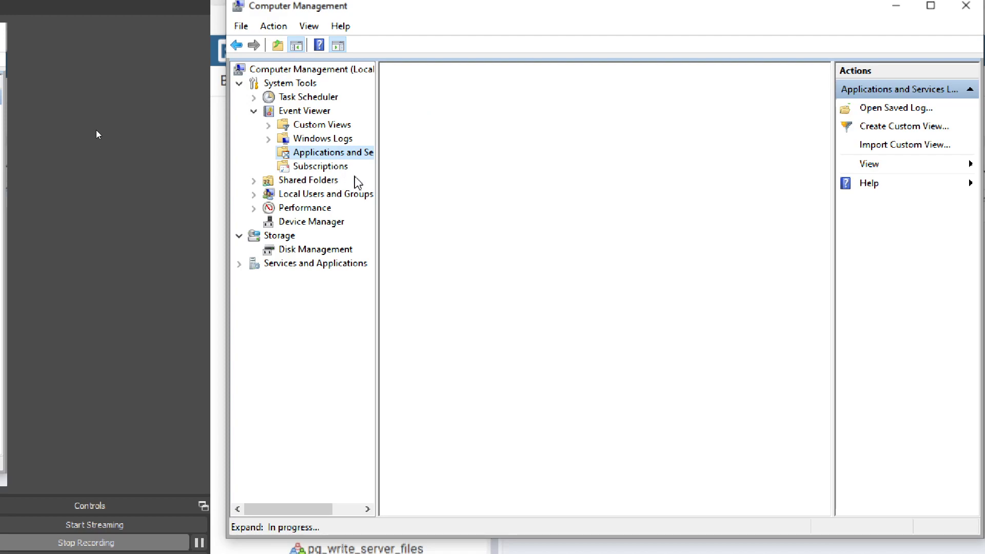
click(269, 139)
Open the Windows Application log and scroll through its 7/9/2020 events and MySQL errors
click(341, 153)
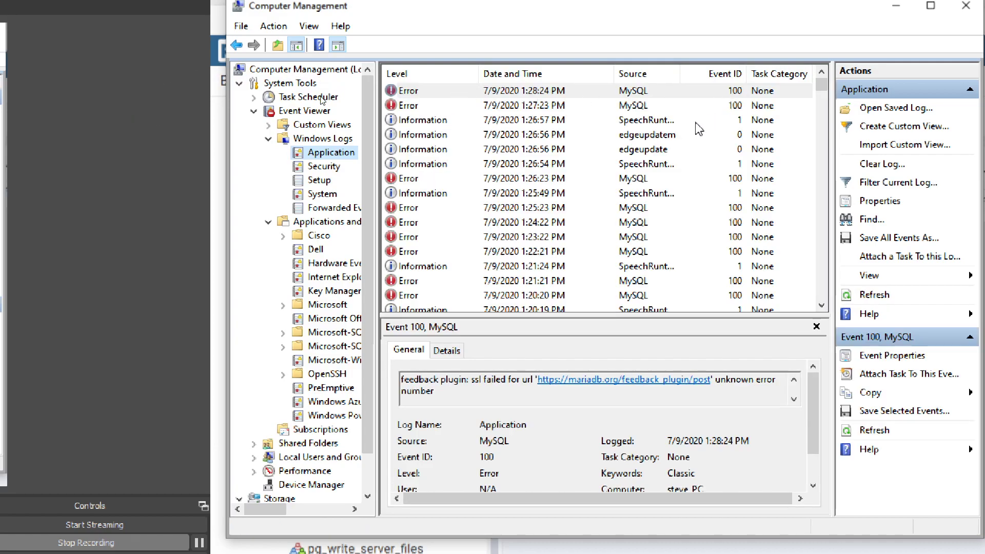
scroll(667, 184, down, 3)
scroll(665, 185, up, 3)
scroll(667, 184, down, 1)
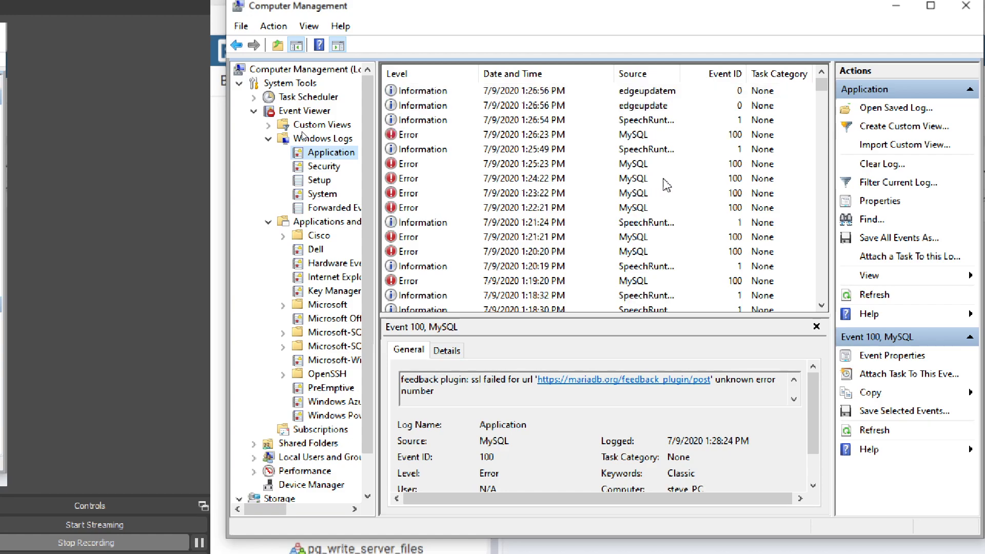
scroll(666, 185, down, 15)
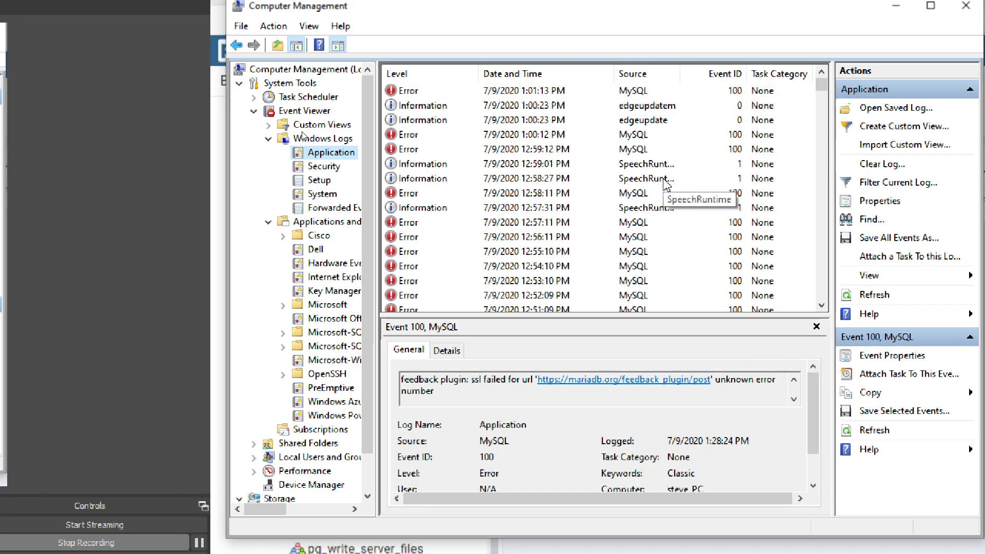
scroll(666, 185, down, 13)
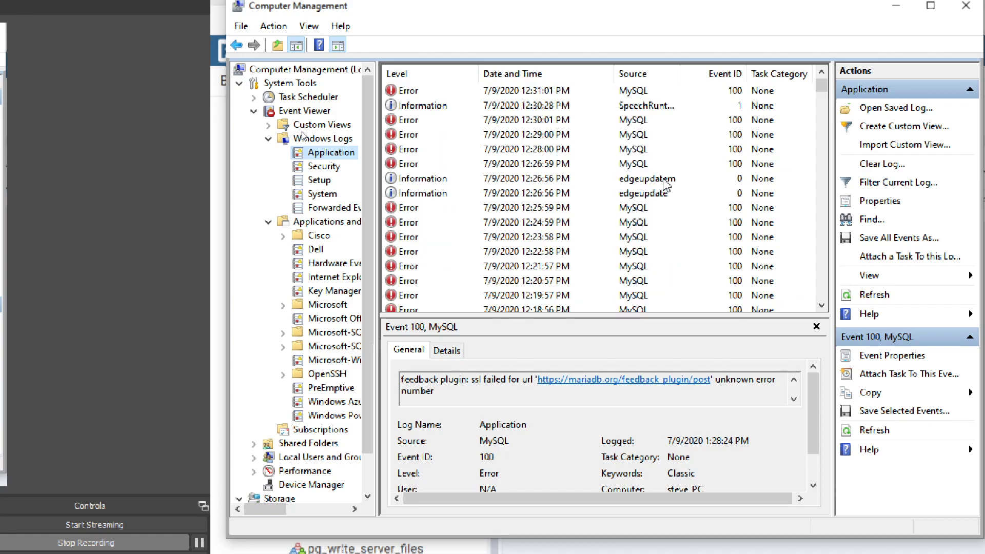
scroll(666, 184, down, 12)
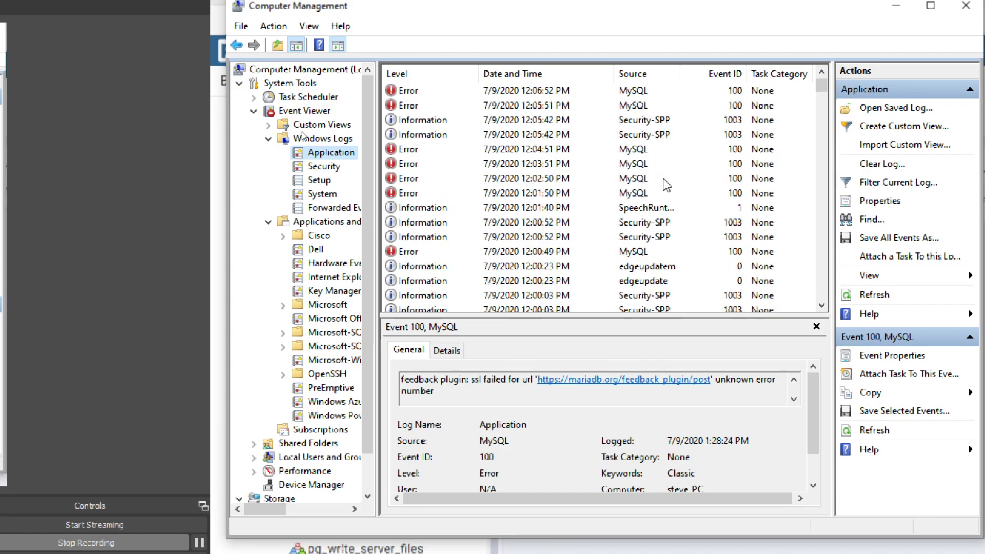
scroll(666, 184, up, 1)
scroll(666, 185, up, 20)
scroll(666, 185, up, 6)
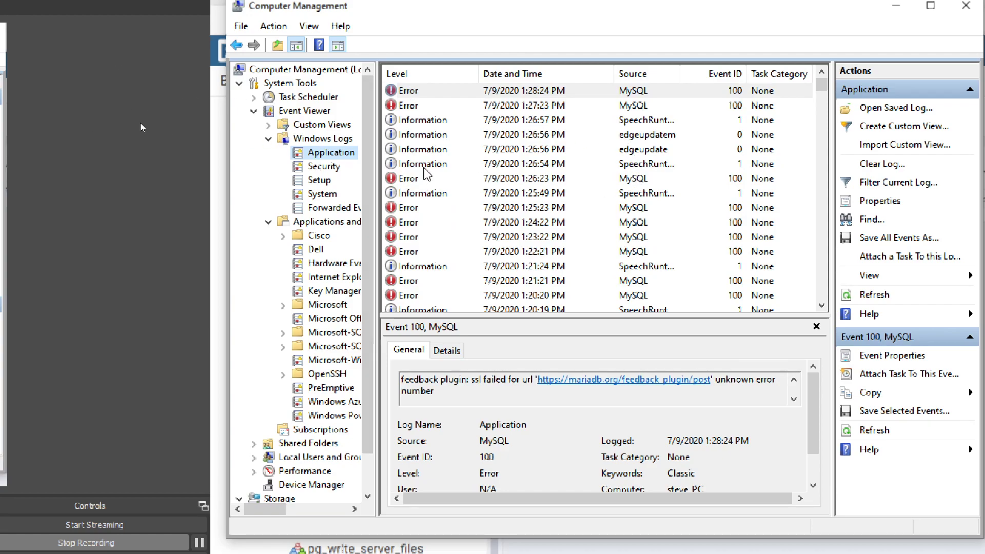
click(419, 121)
click(429, 135)
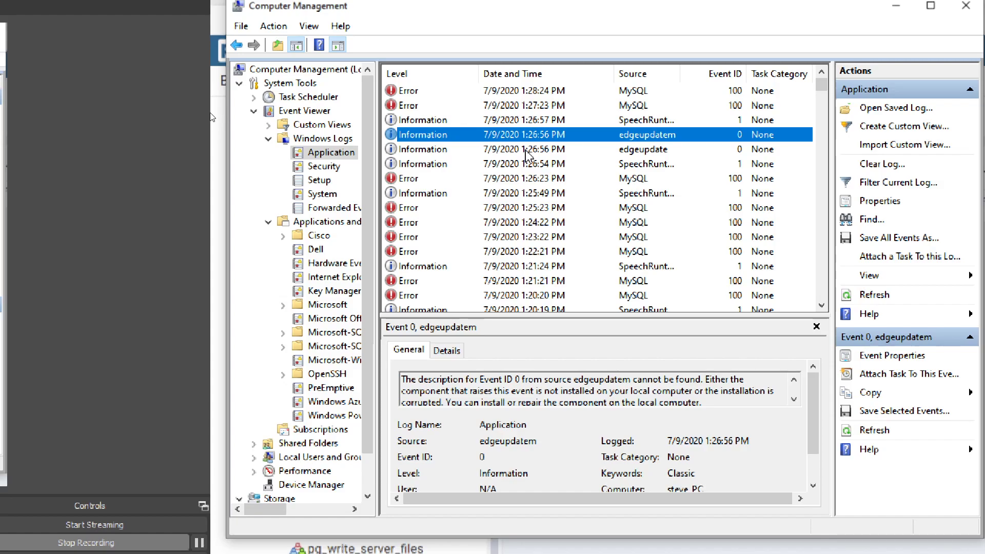
scroll(526, 154, down, 12)
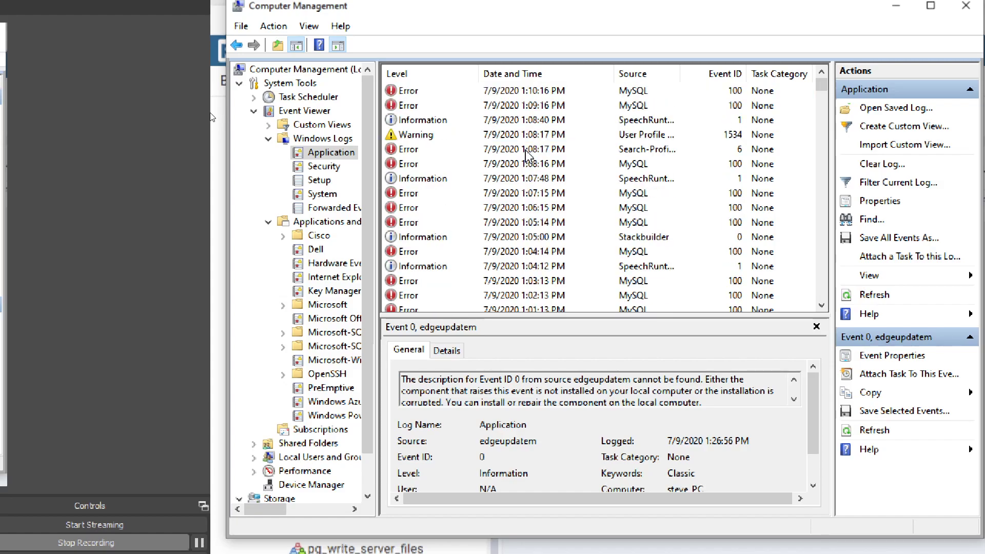
scroll(526, 154, down, 12)
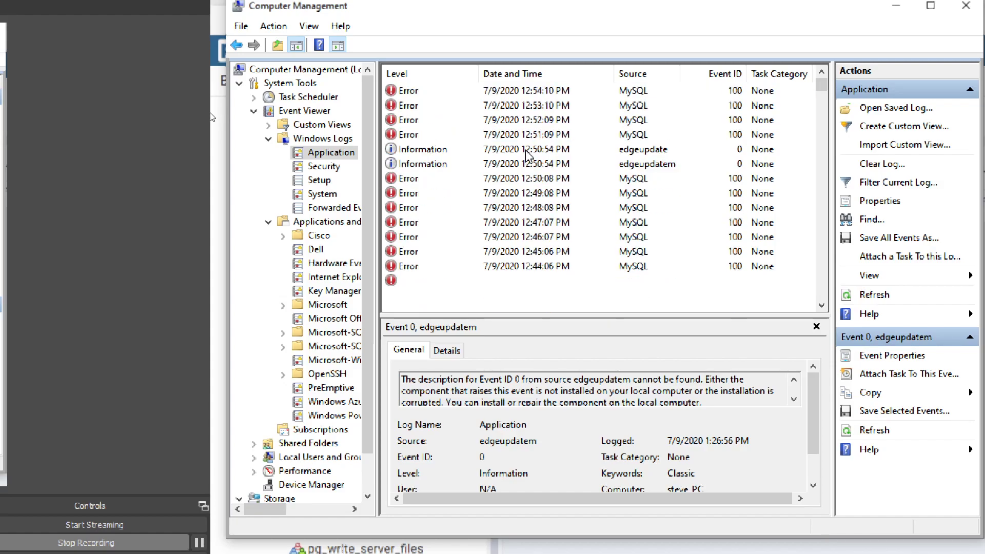
scroll(527, 154, down, 12)
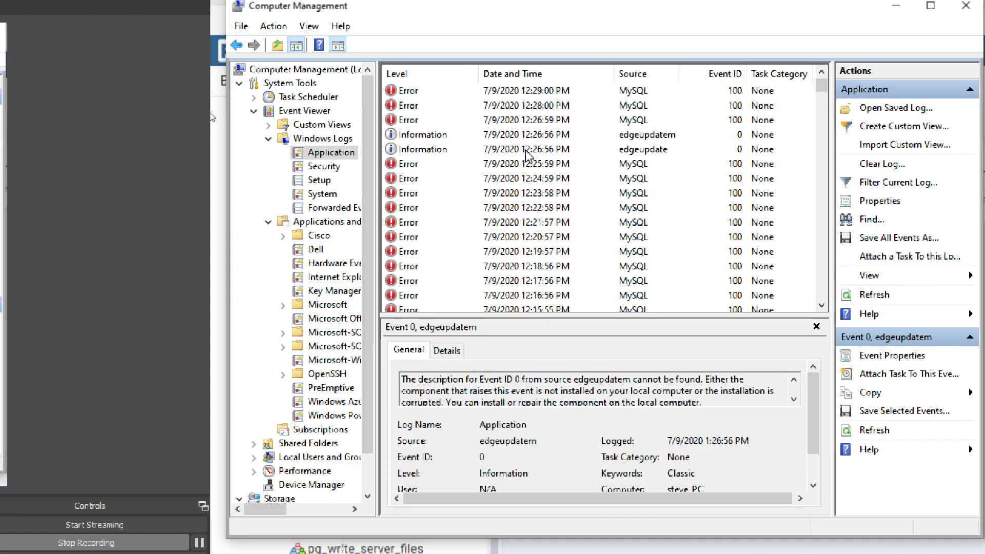
scroll(527, 154, down, 9)
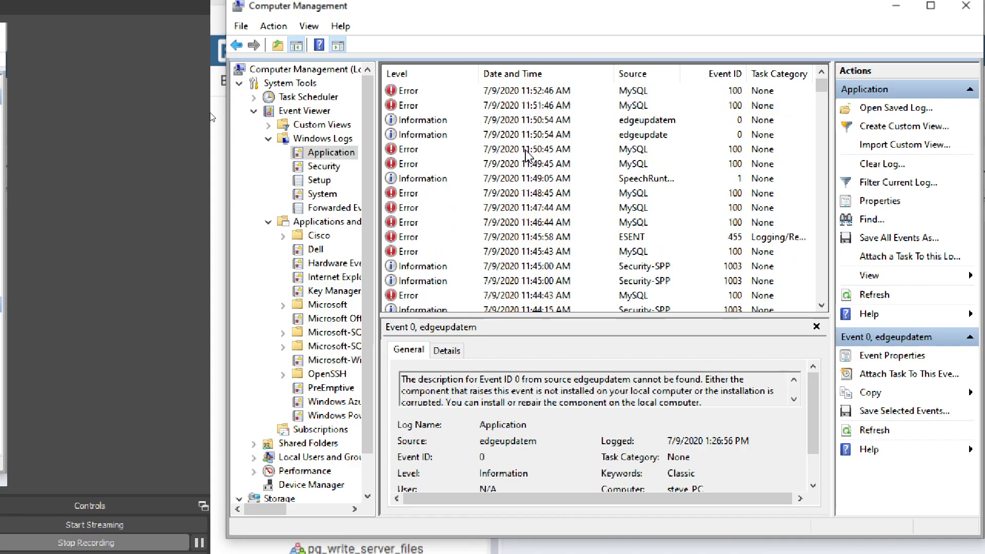
scroll(527, 153, down, 10)
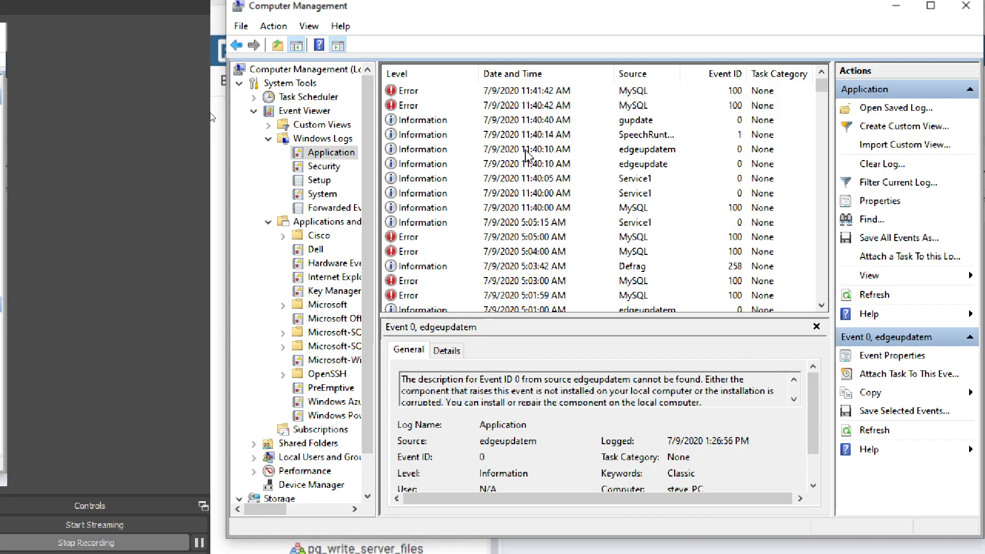
scroll(527, 154, down, 3)
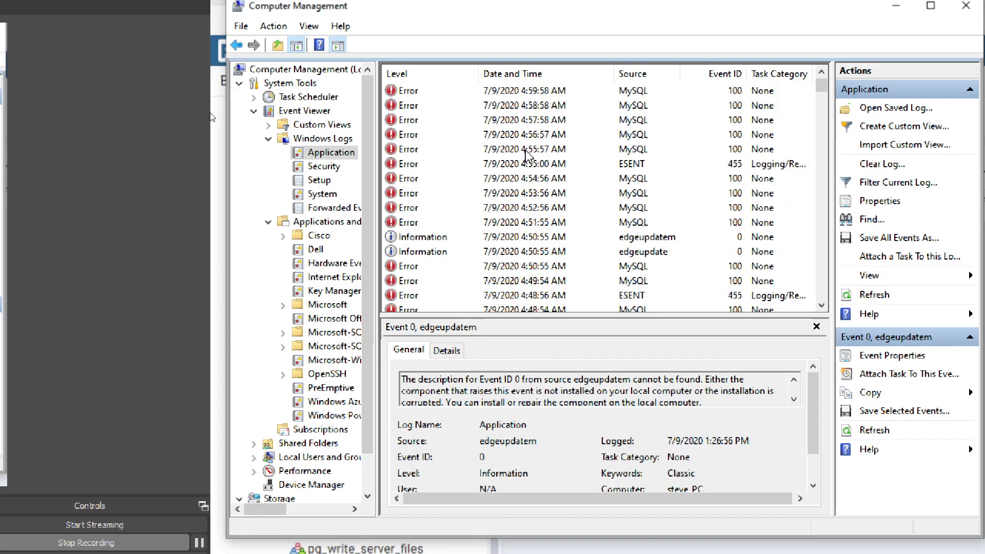
scroll(526, 154, up, 1)
scroll(526, 154, up, 15)
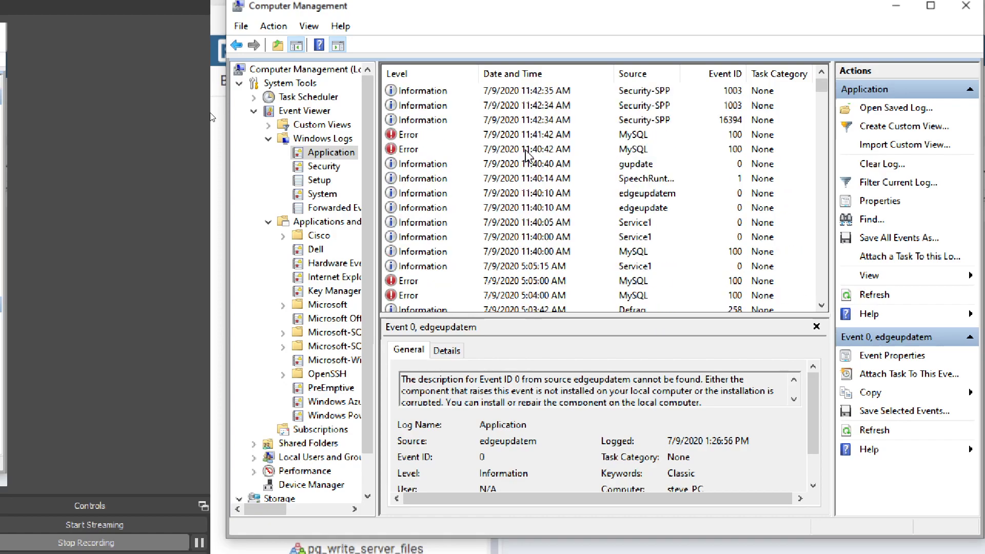
scroll(527, 154, up, 20)
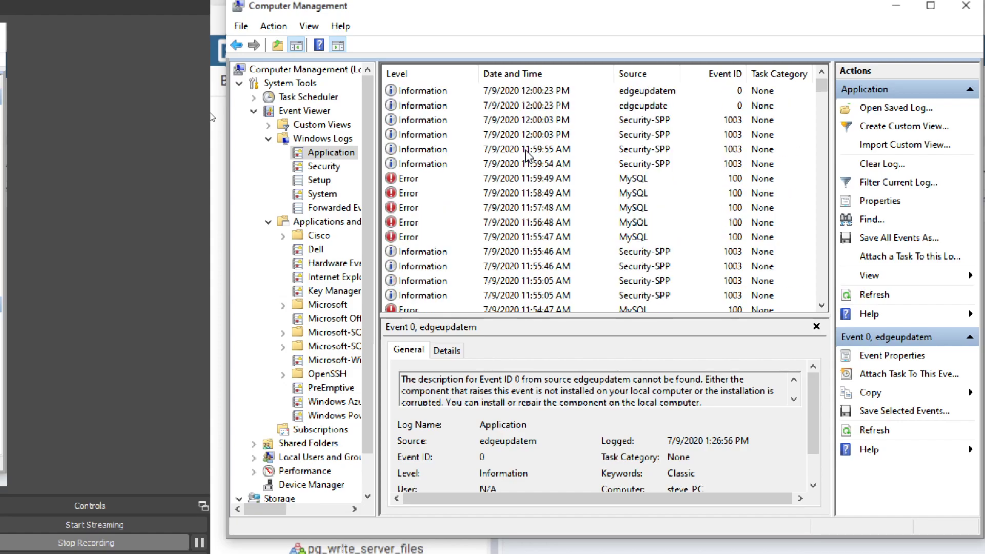
scroll(527, 154, up, 15)
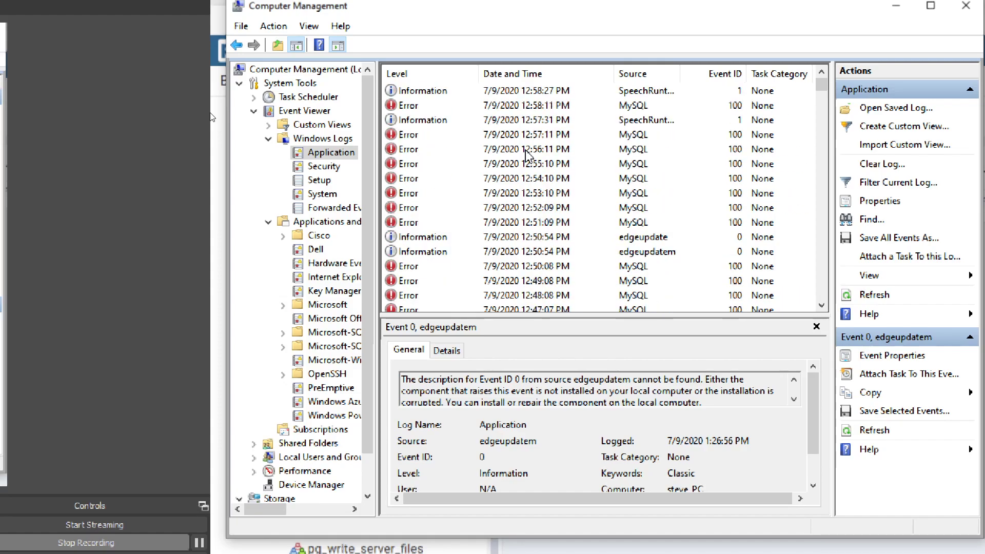
scroll(527, 154, up, 7)
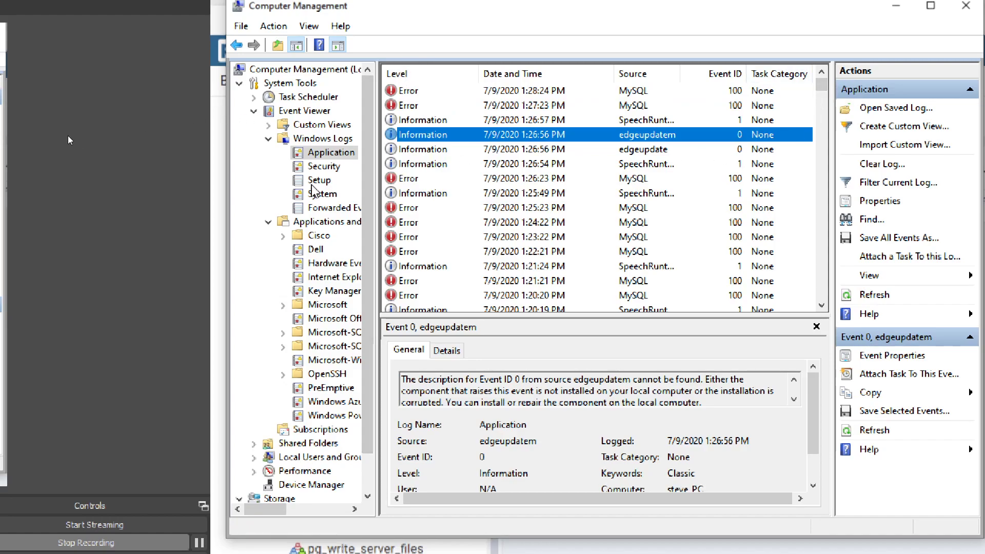
click(322, 194)
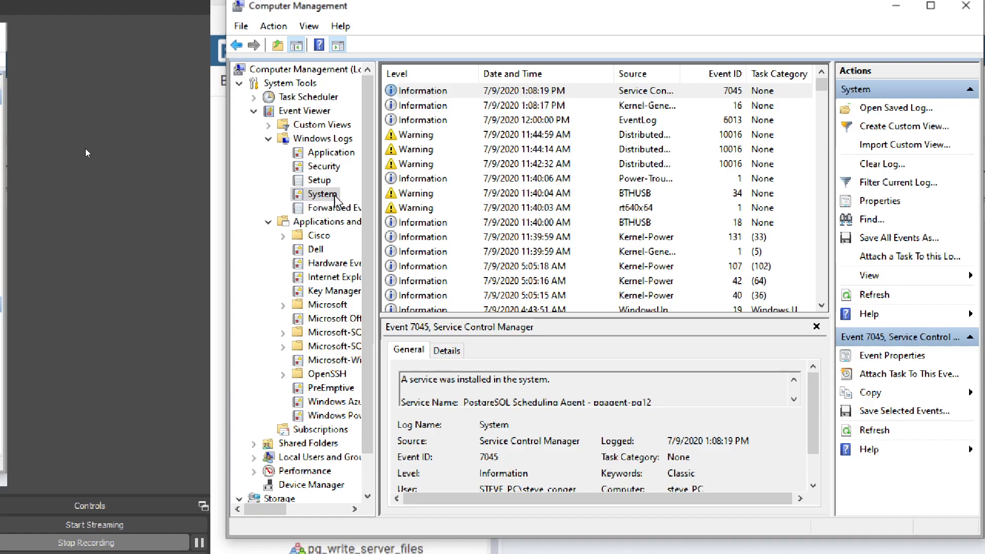
click(341, 214)
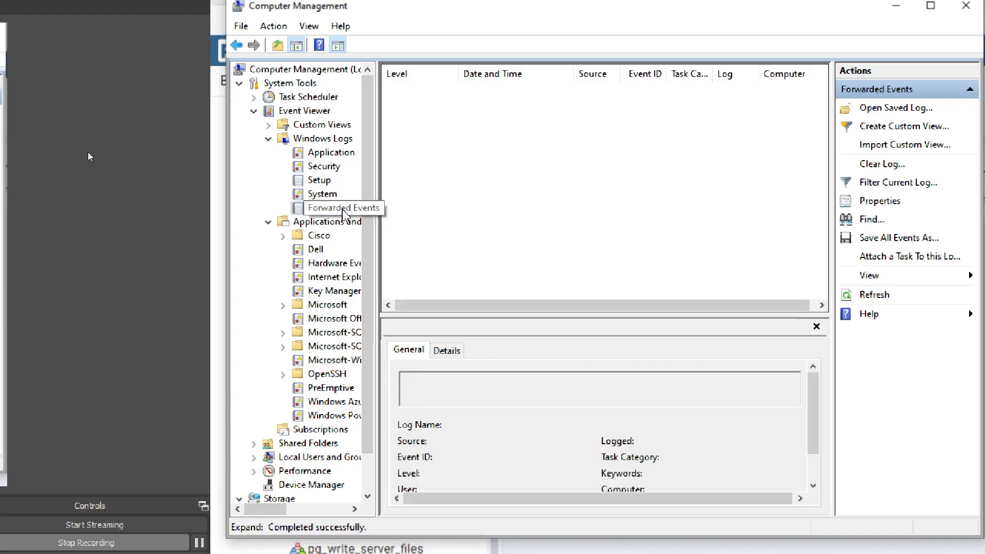
click(327, 180)
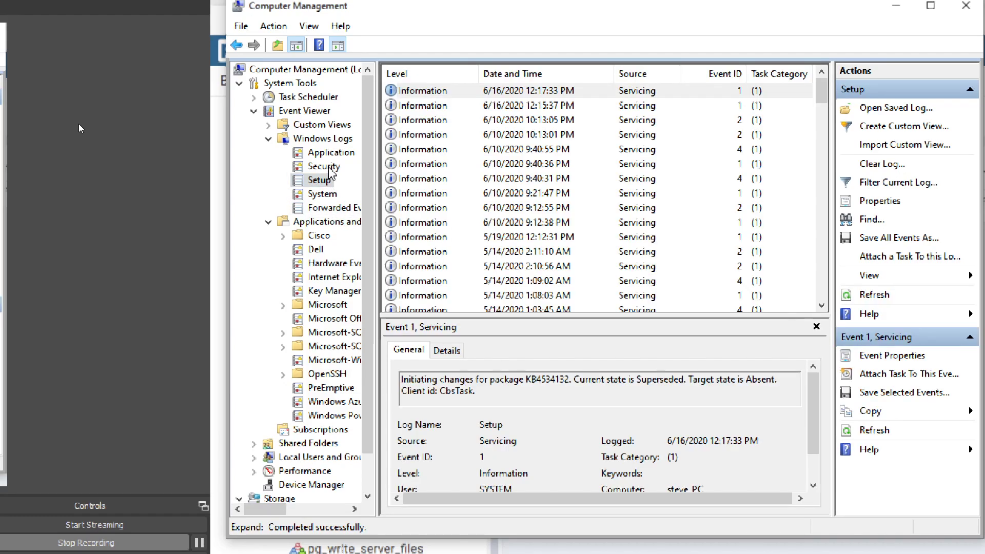
click(328, 167)
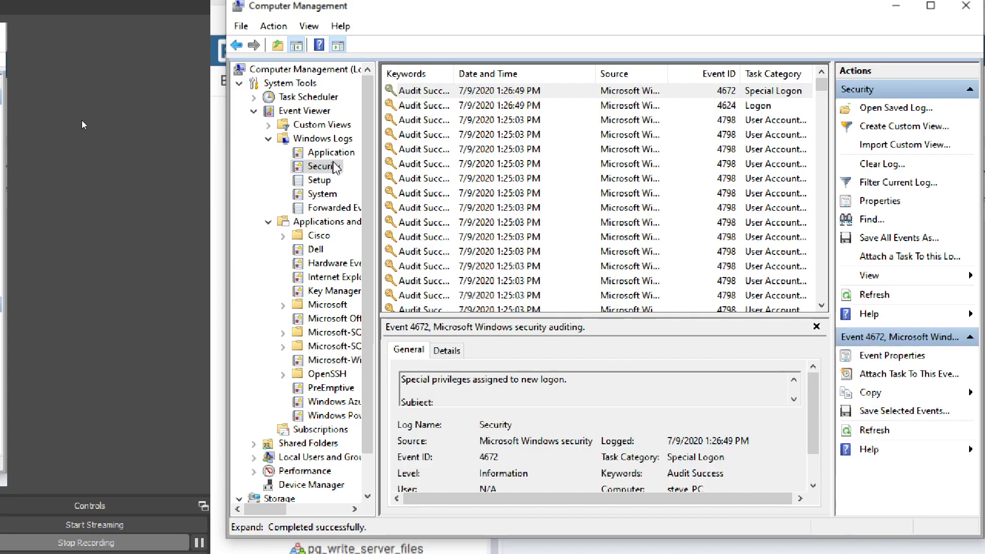
click(331, 152)
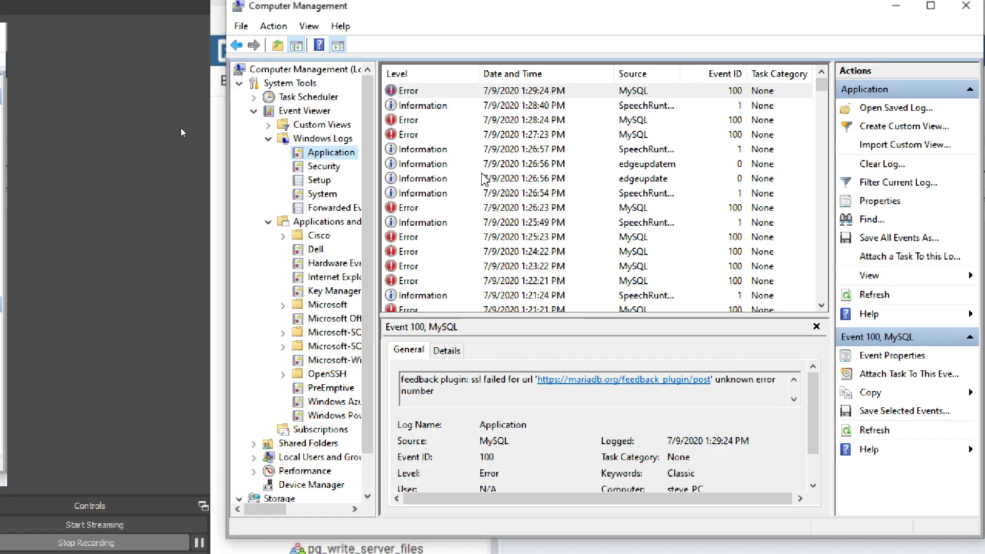
scroll(482, 178, down, 15)
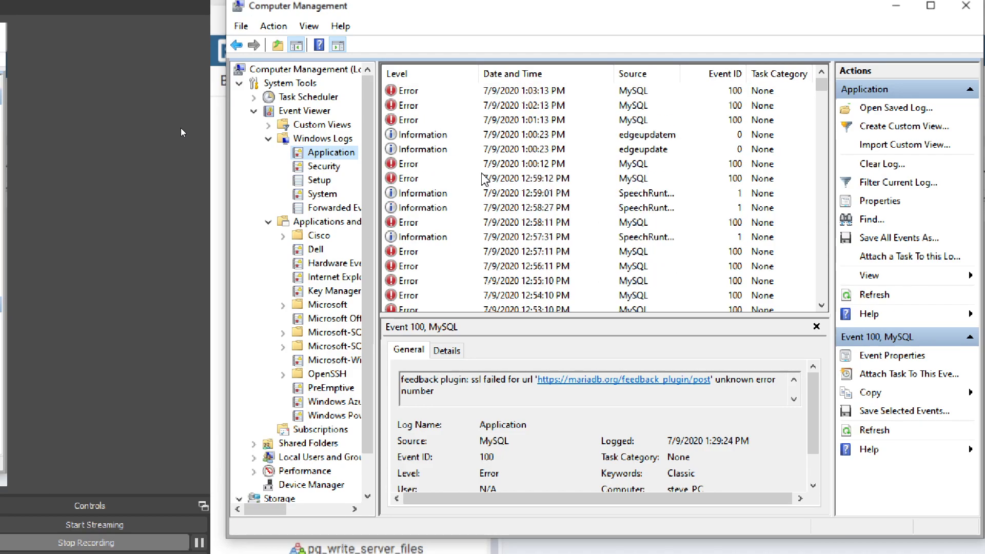
scroll(483, 178, down, 7)
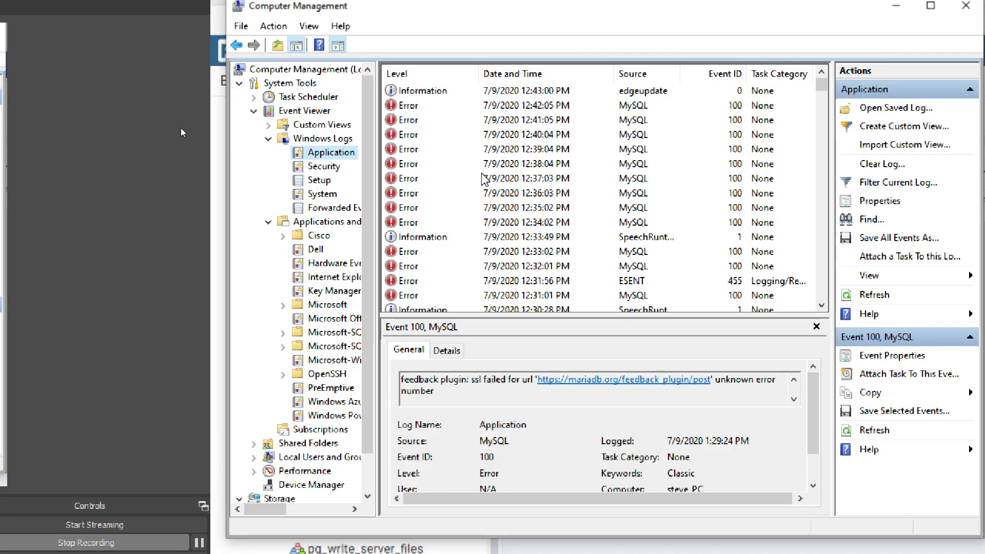
scroll(482, 178, down, 8)
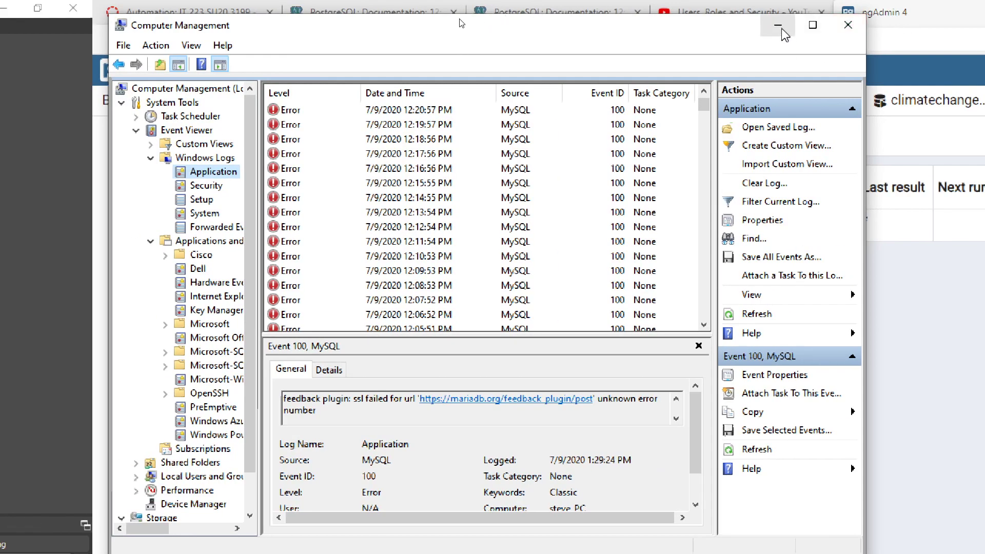
Close Computer Management and check Insert_testTable's last result f in pgAdmin
click(848, 27)
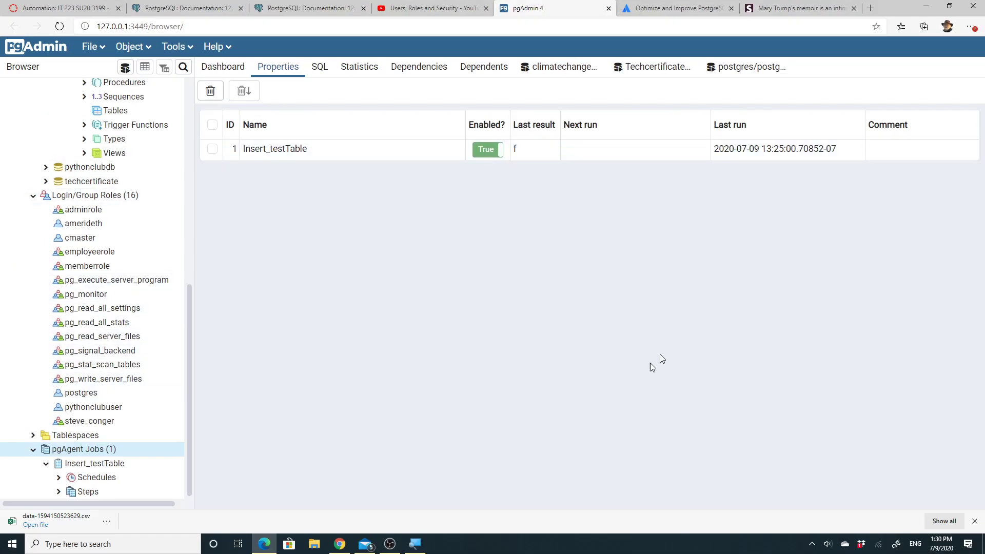
click(733, 152)
click(520, 152)
click(528, 255)
Look at the job's Schedules and Steps nodes, then the pgAgent Jobs list again
click(114, 484)
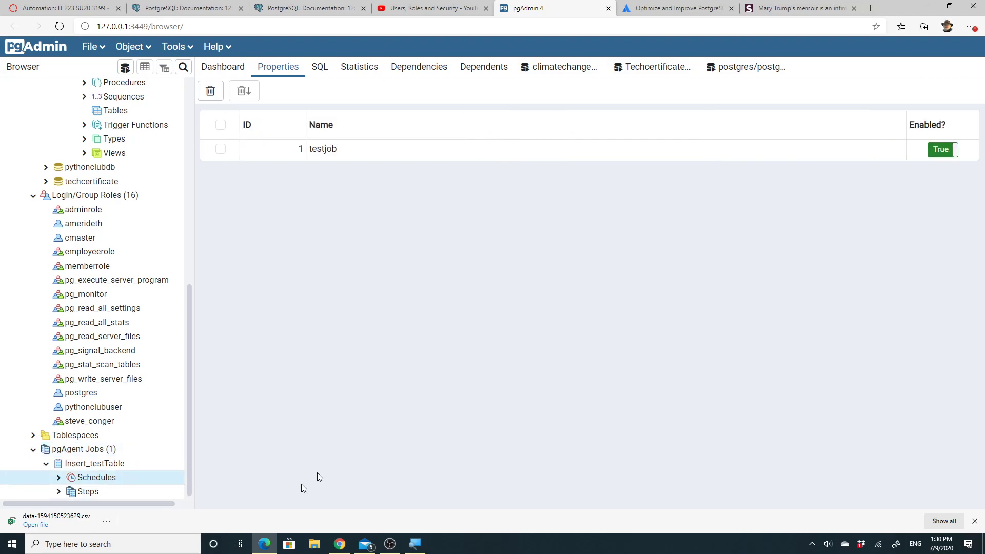
click(88, 493)
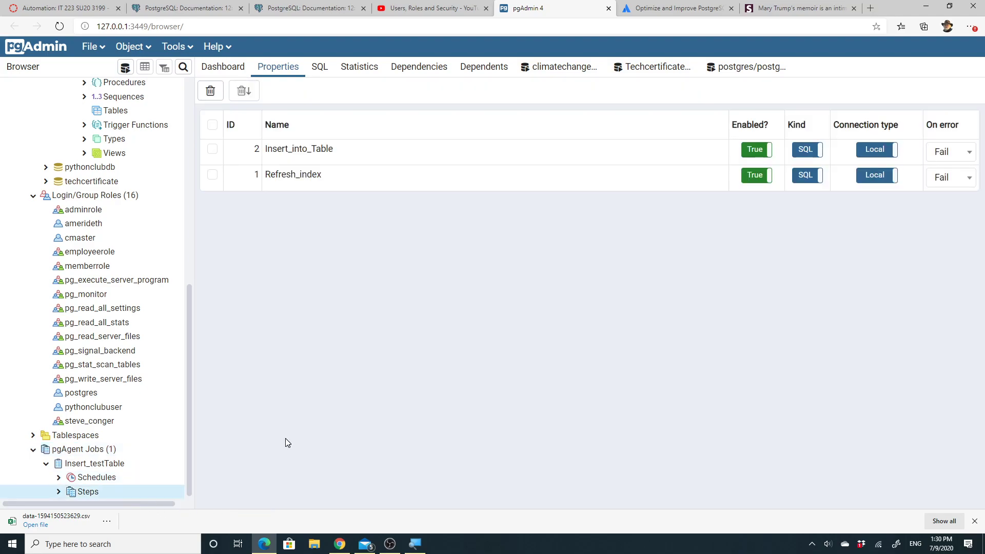
click(107, 450)
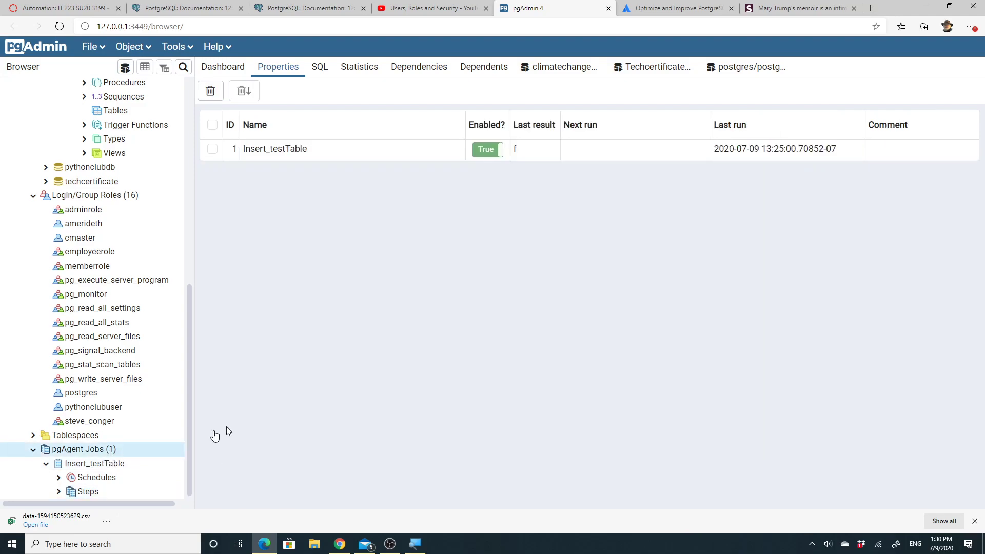
drag(189, 319, 179, 171)
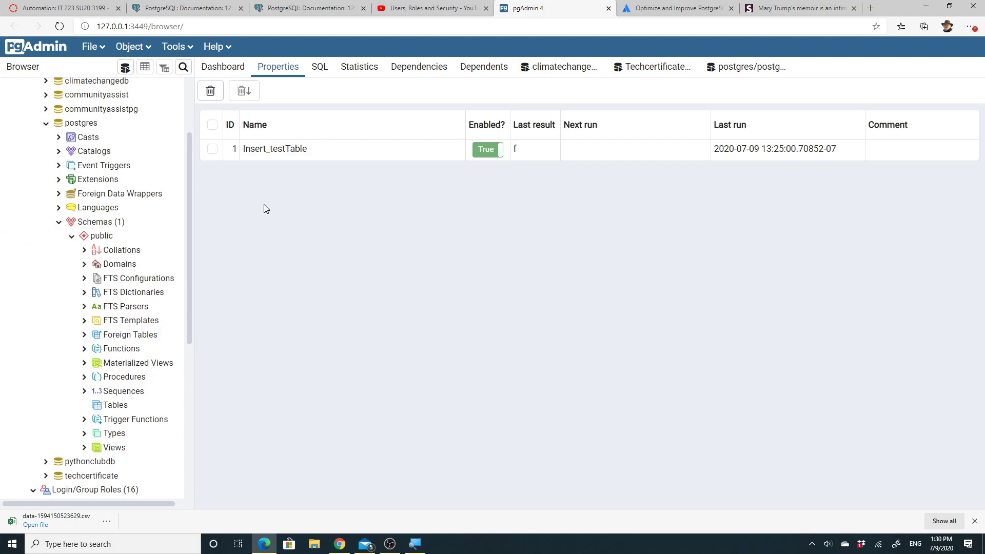
drag(189, 236, 232, 334)
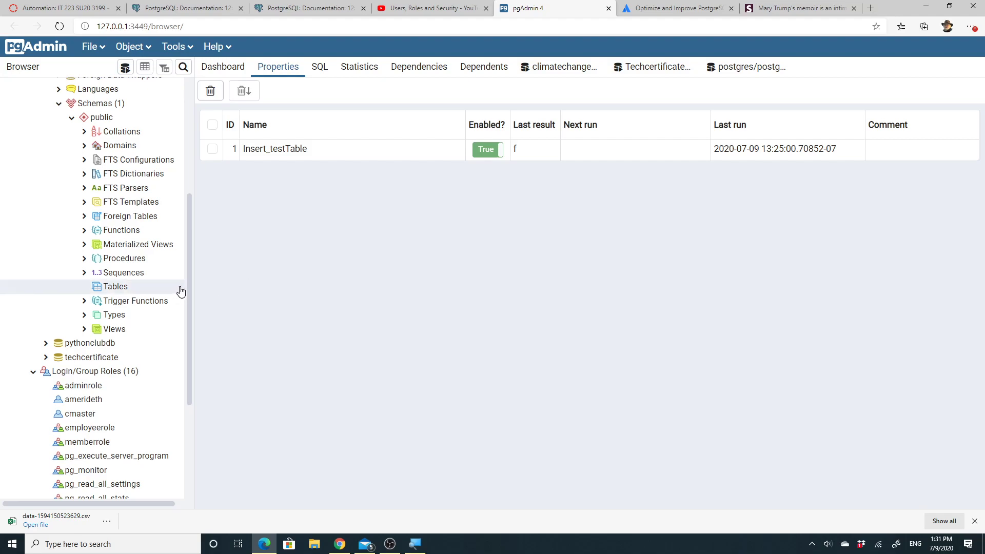
drag(191, 279, 190, 221)
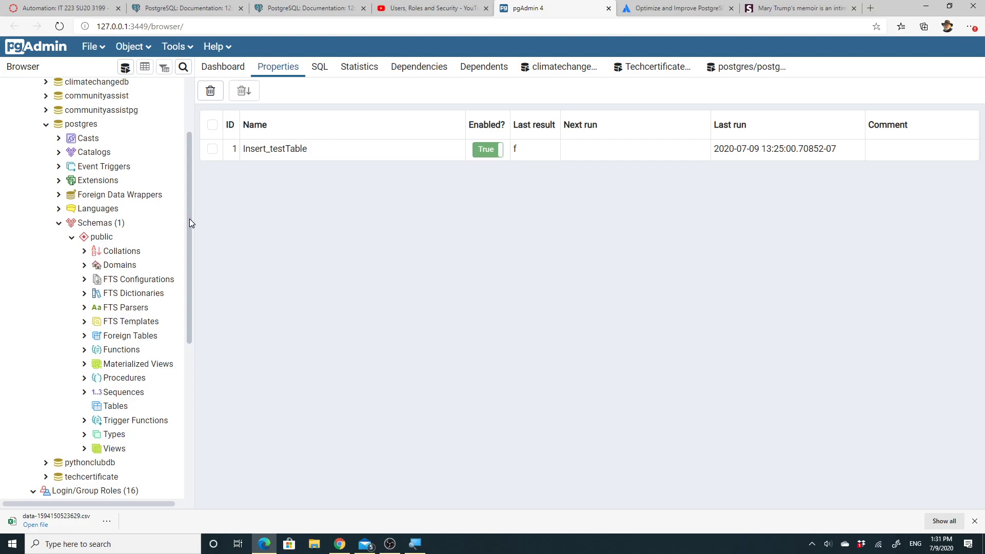
drag(188, 217, 191, 158)
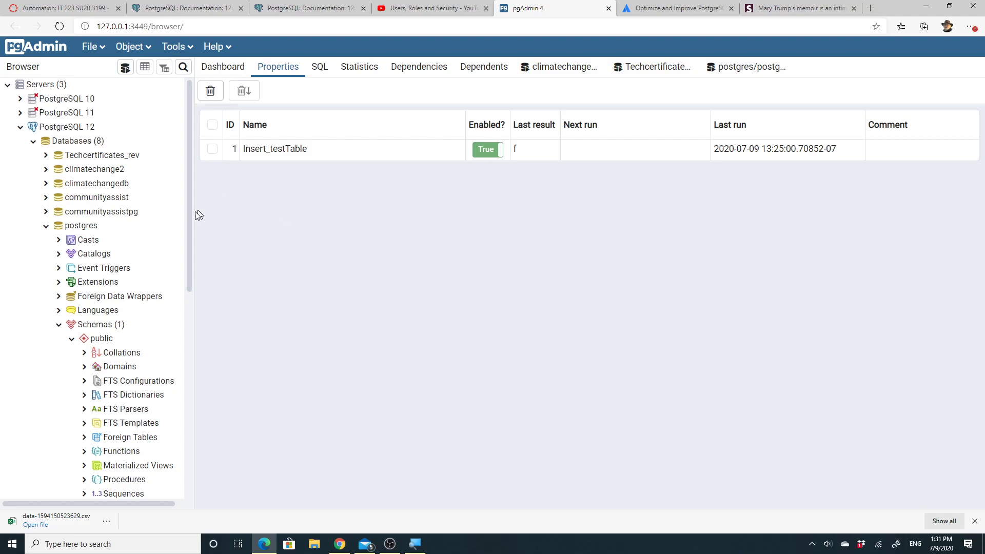
drag(190, 221, 189, 365)
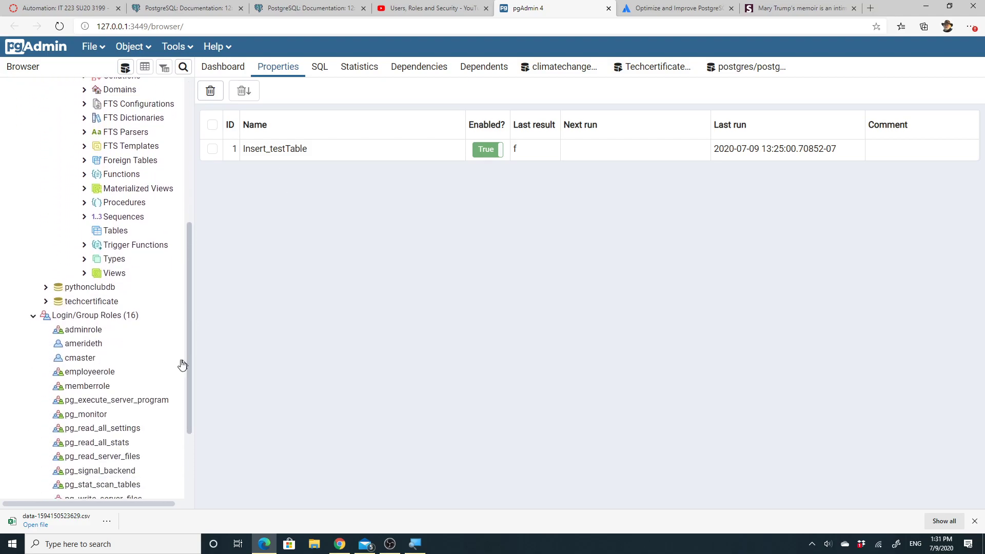